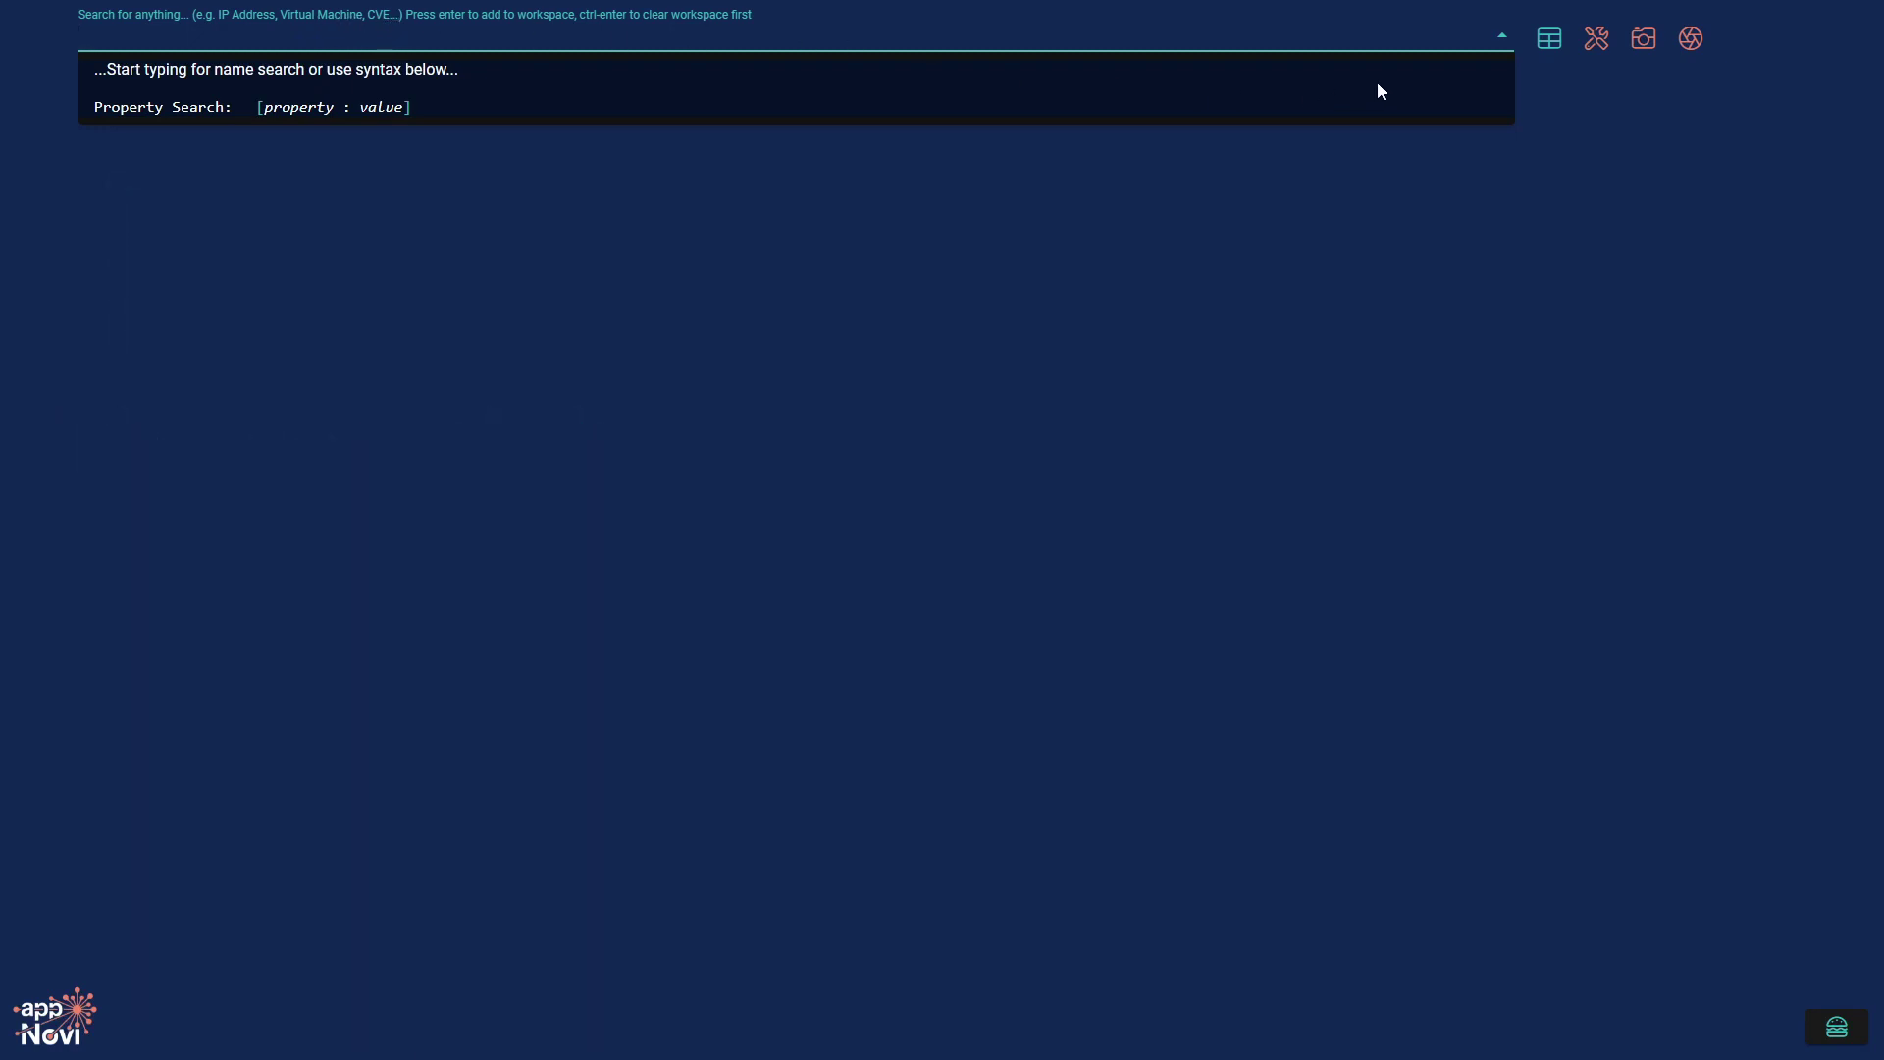
# Populate the empty workspace with Random Things from the Quick Functions.
pyautogui.click(1593, 73)
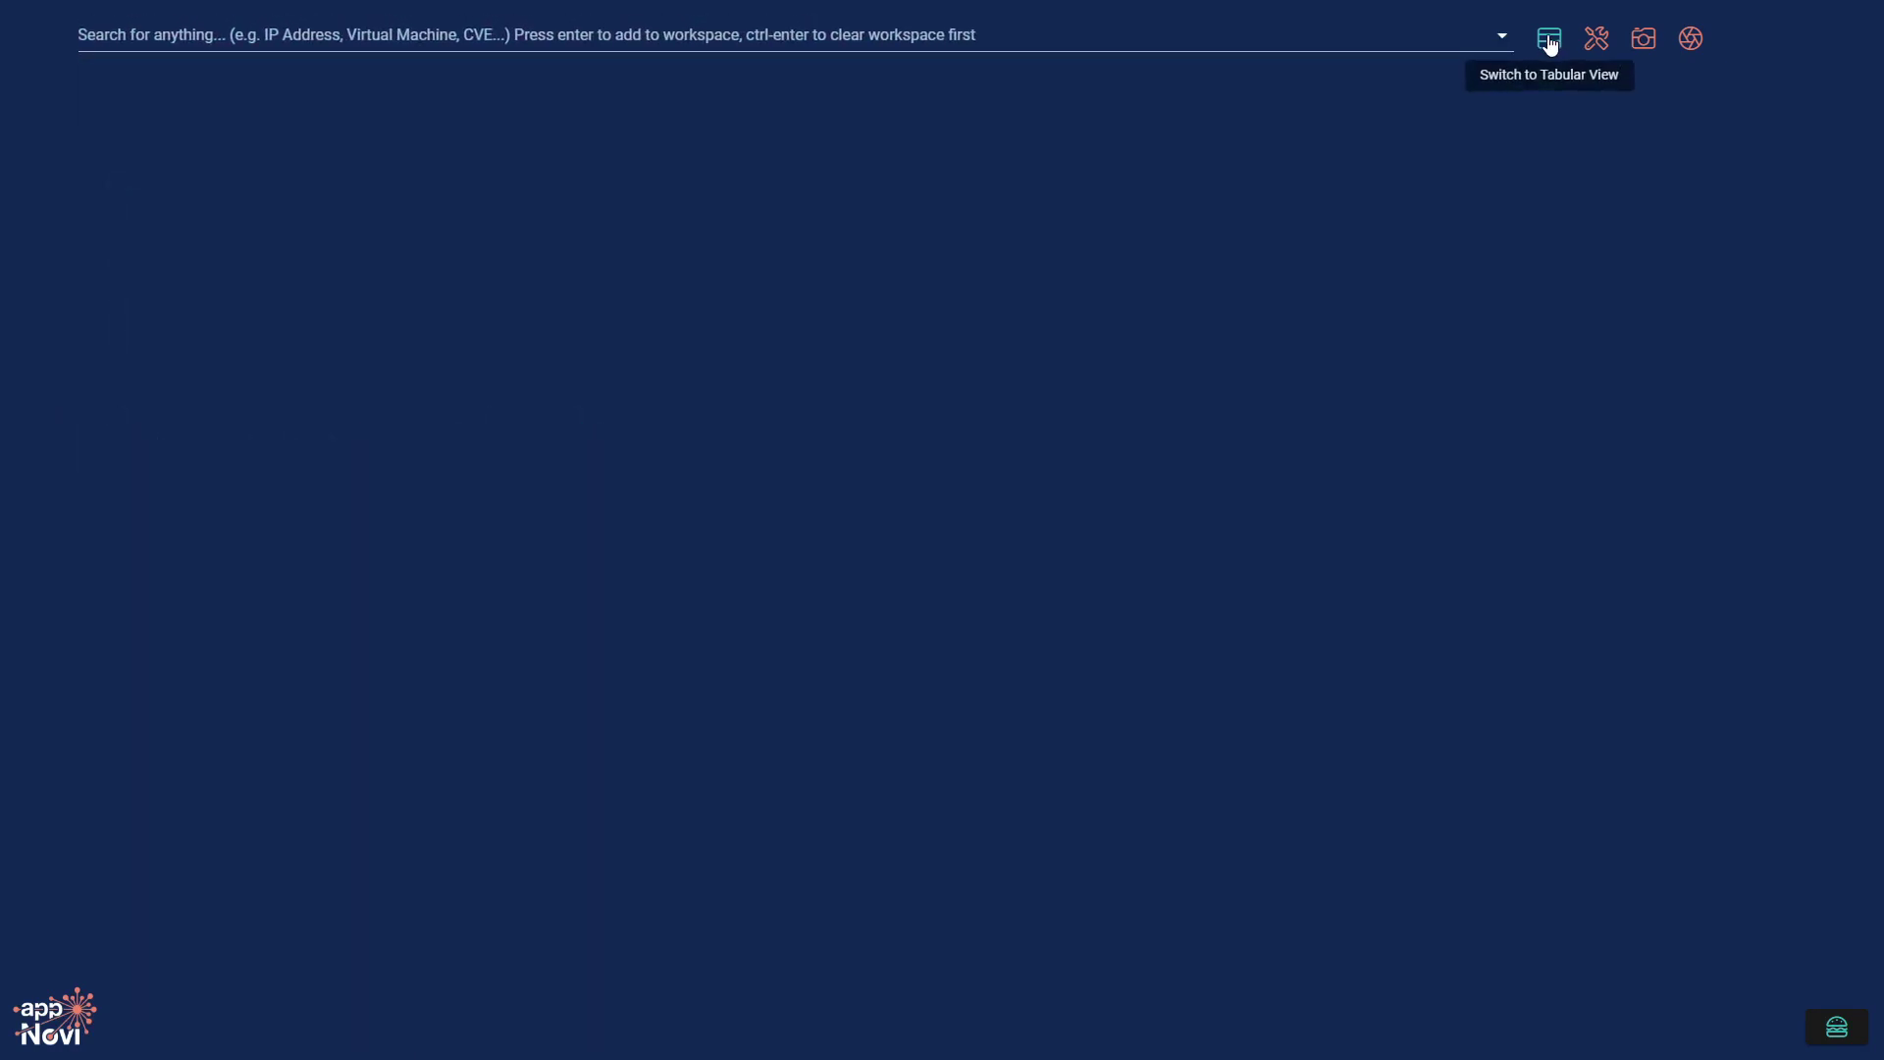
pyautogui.moveTo(1603, 37)
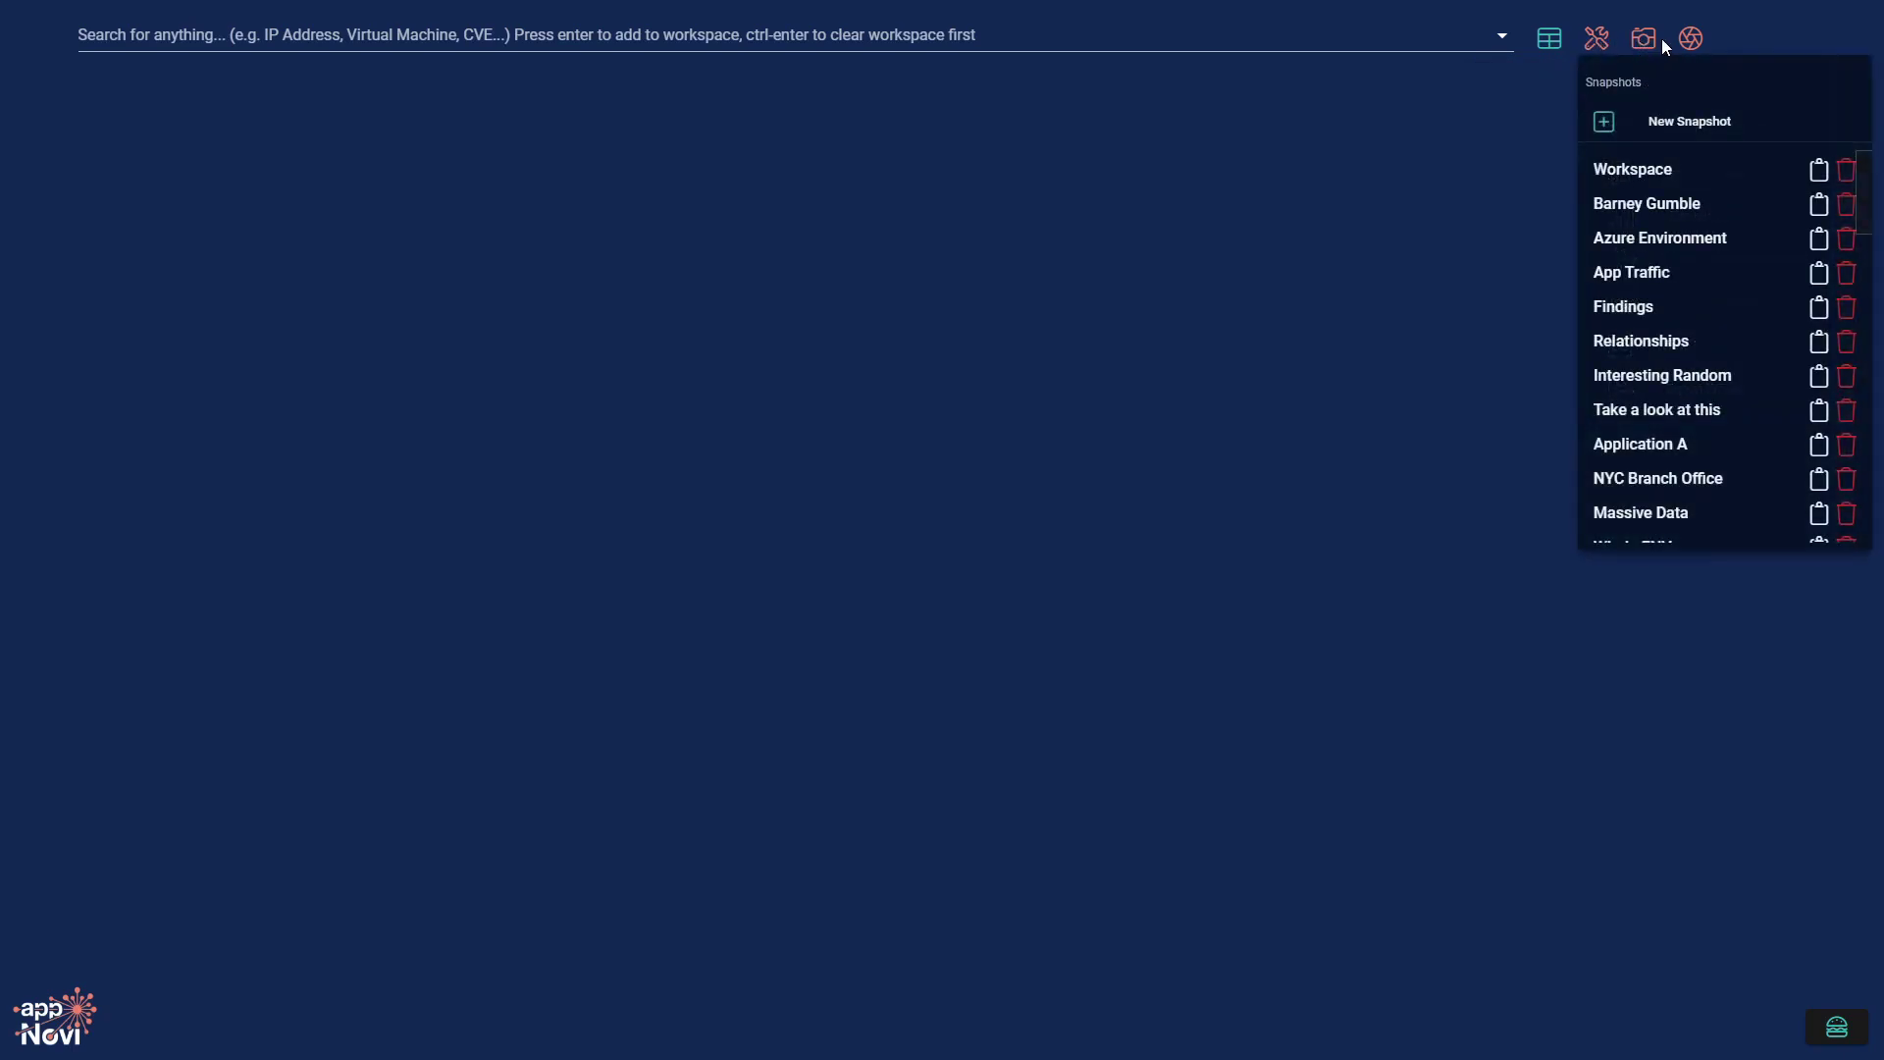
pyautogui.moveTo(1694, 47)
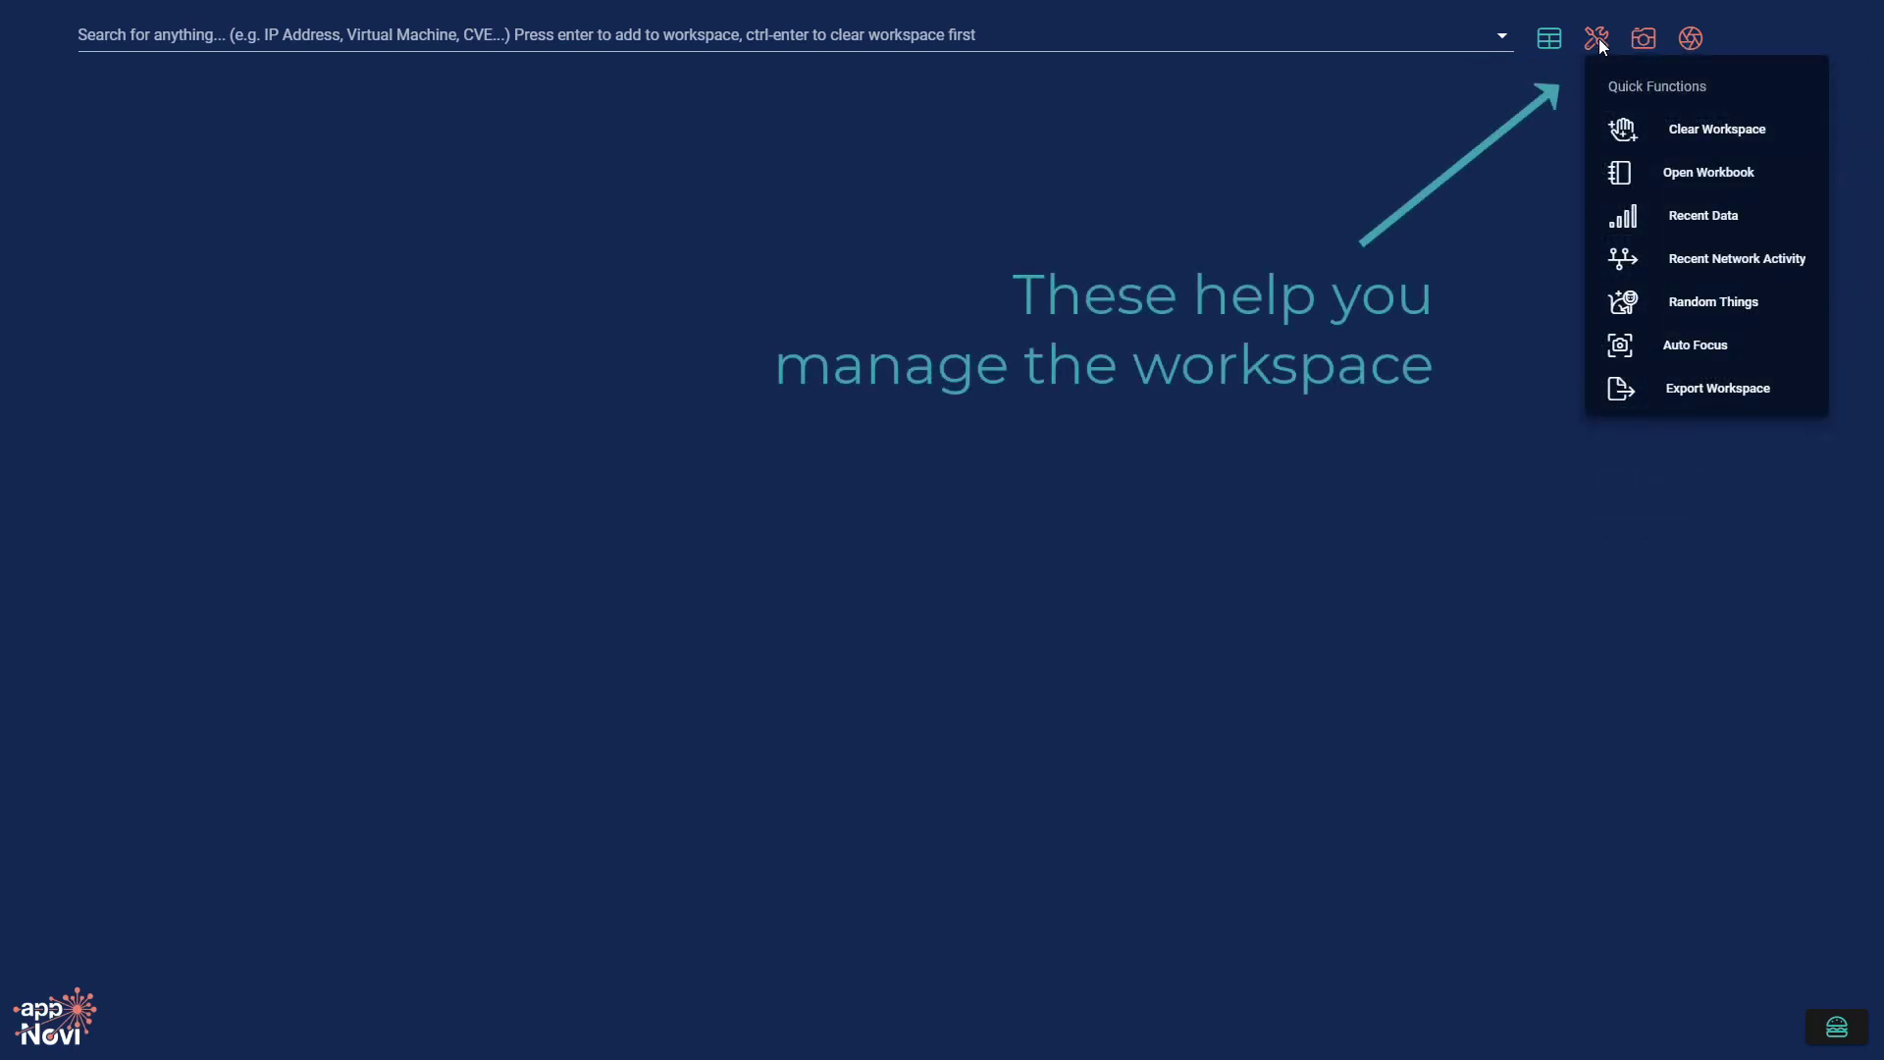
pyautogui.click(1707, 304)
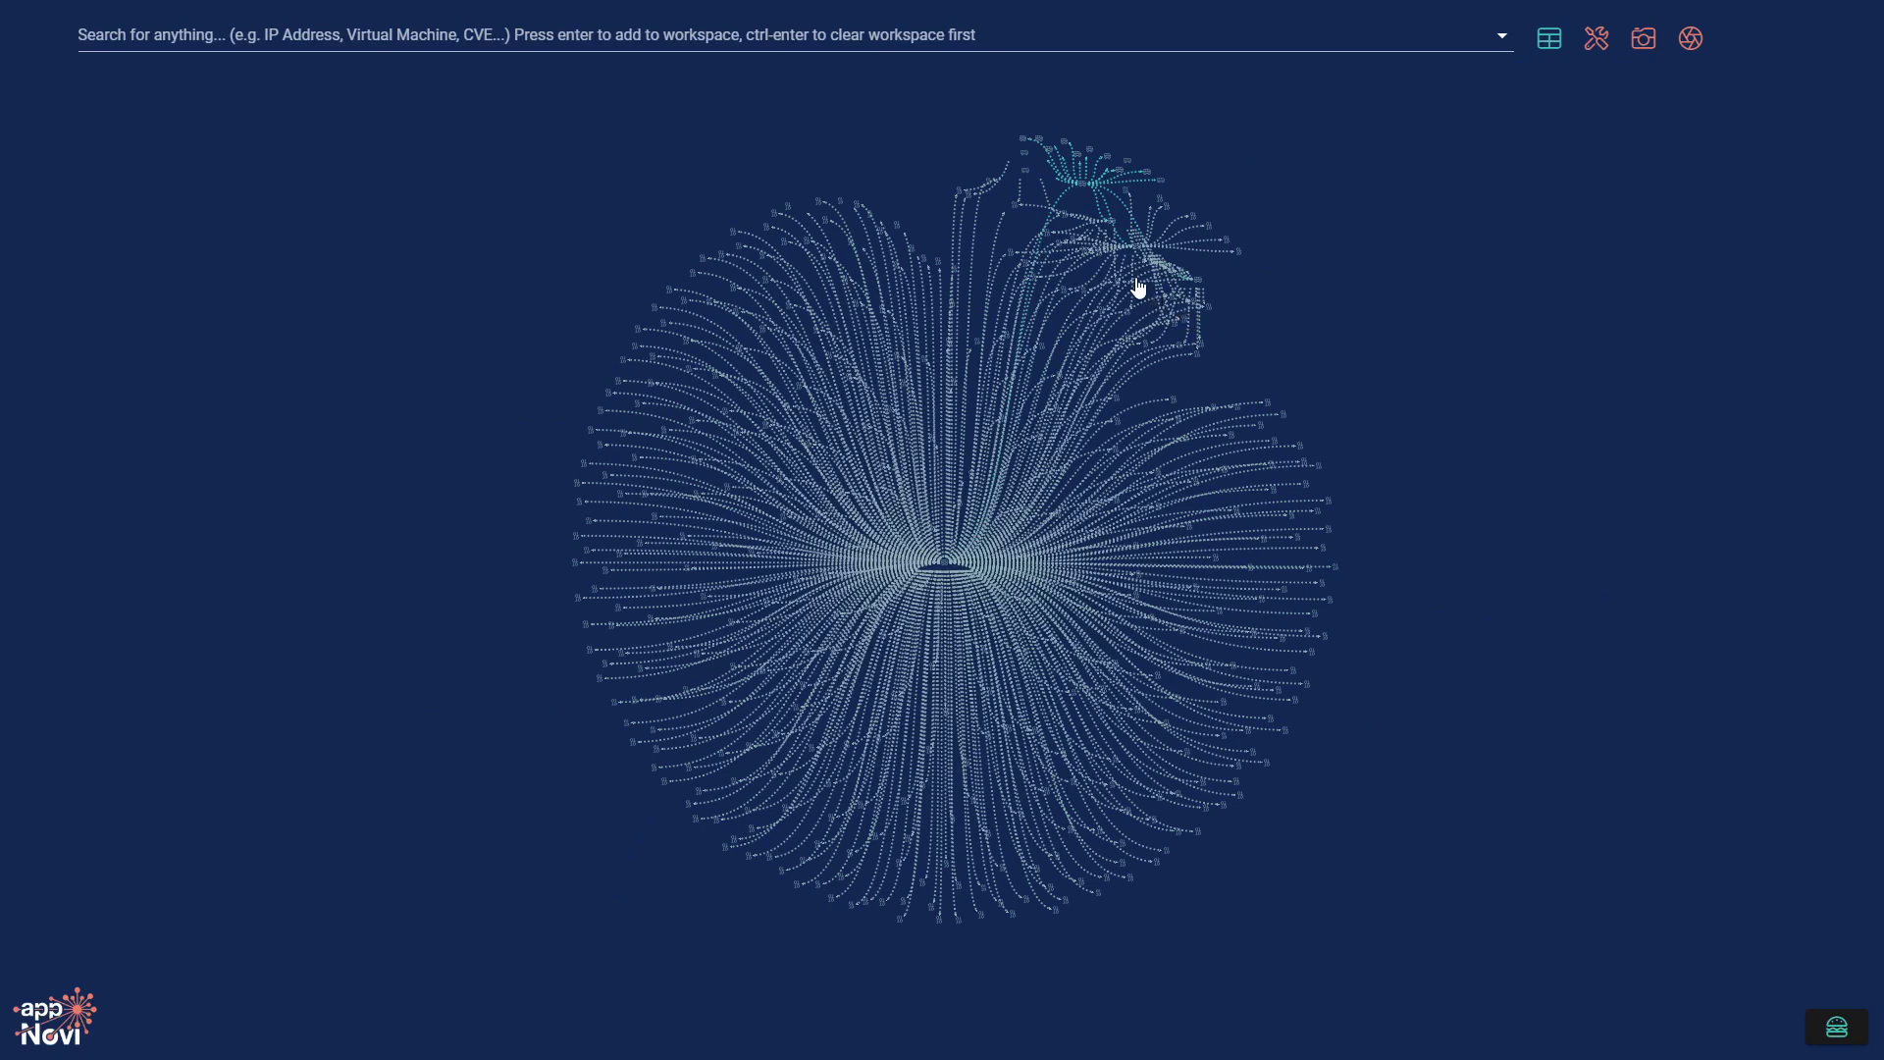
# Clear the workspace and run the Auto Focus query Cluster Detection to find components communicating over the same ports.
pyautogui.click(1597, 49)
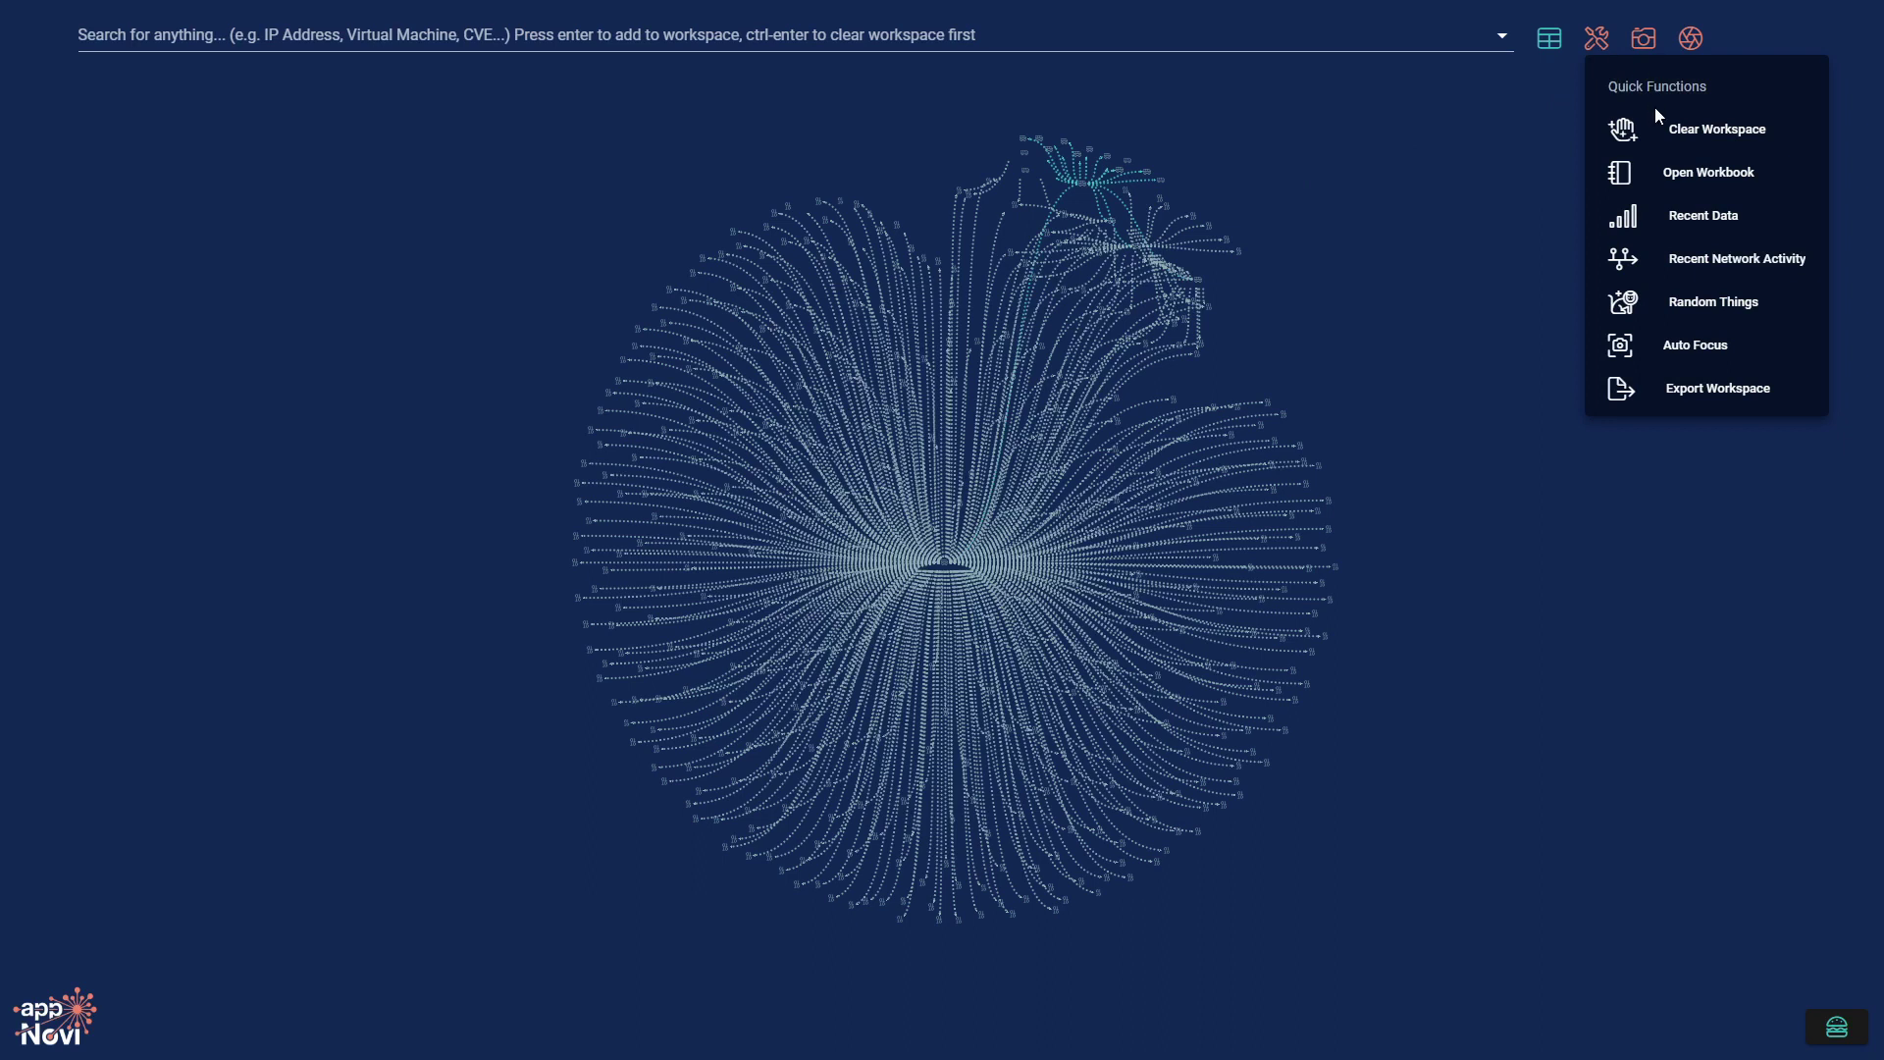
pyautogui.click(1665, 128)
pyautogui.click(1596, 36)
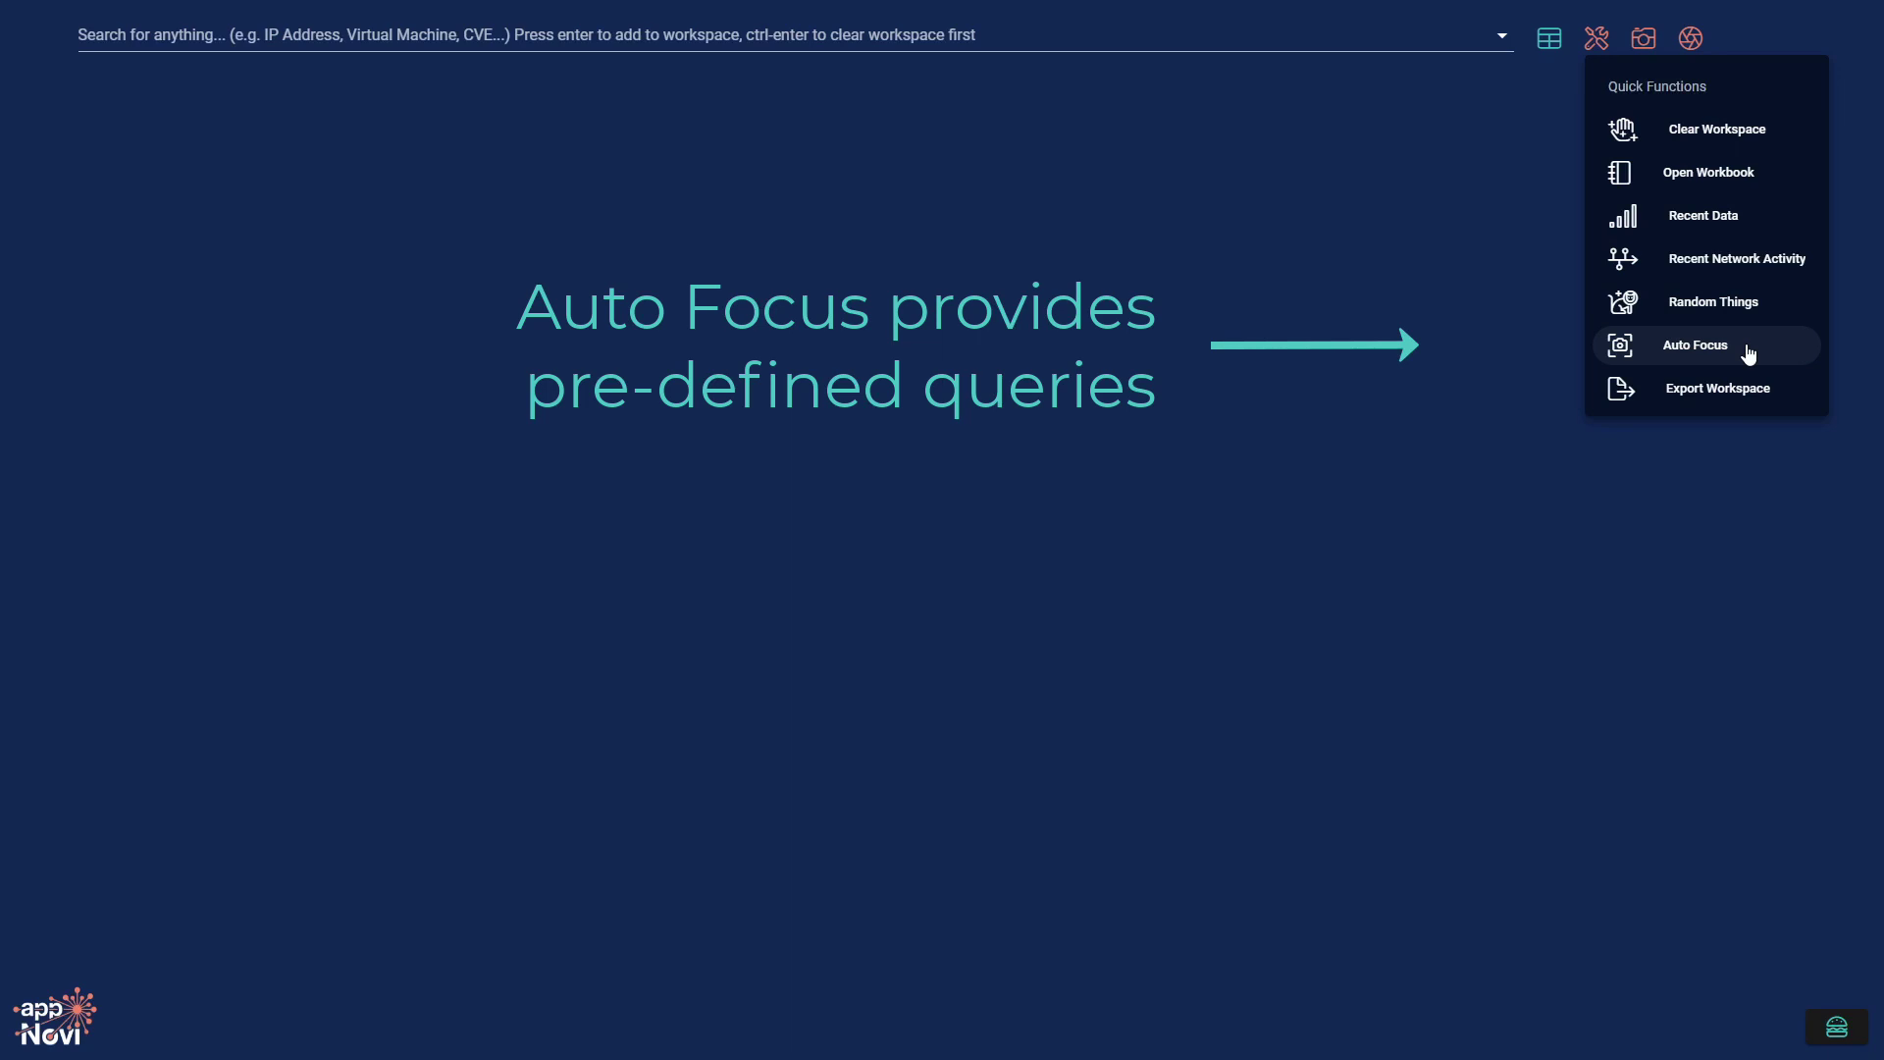
pyautogui.click(1746, 351)
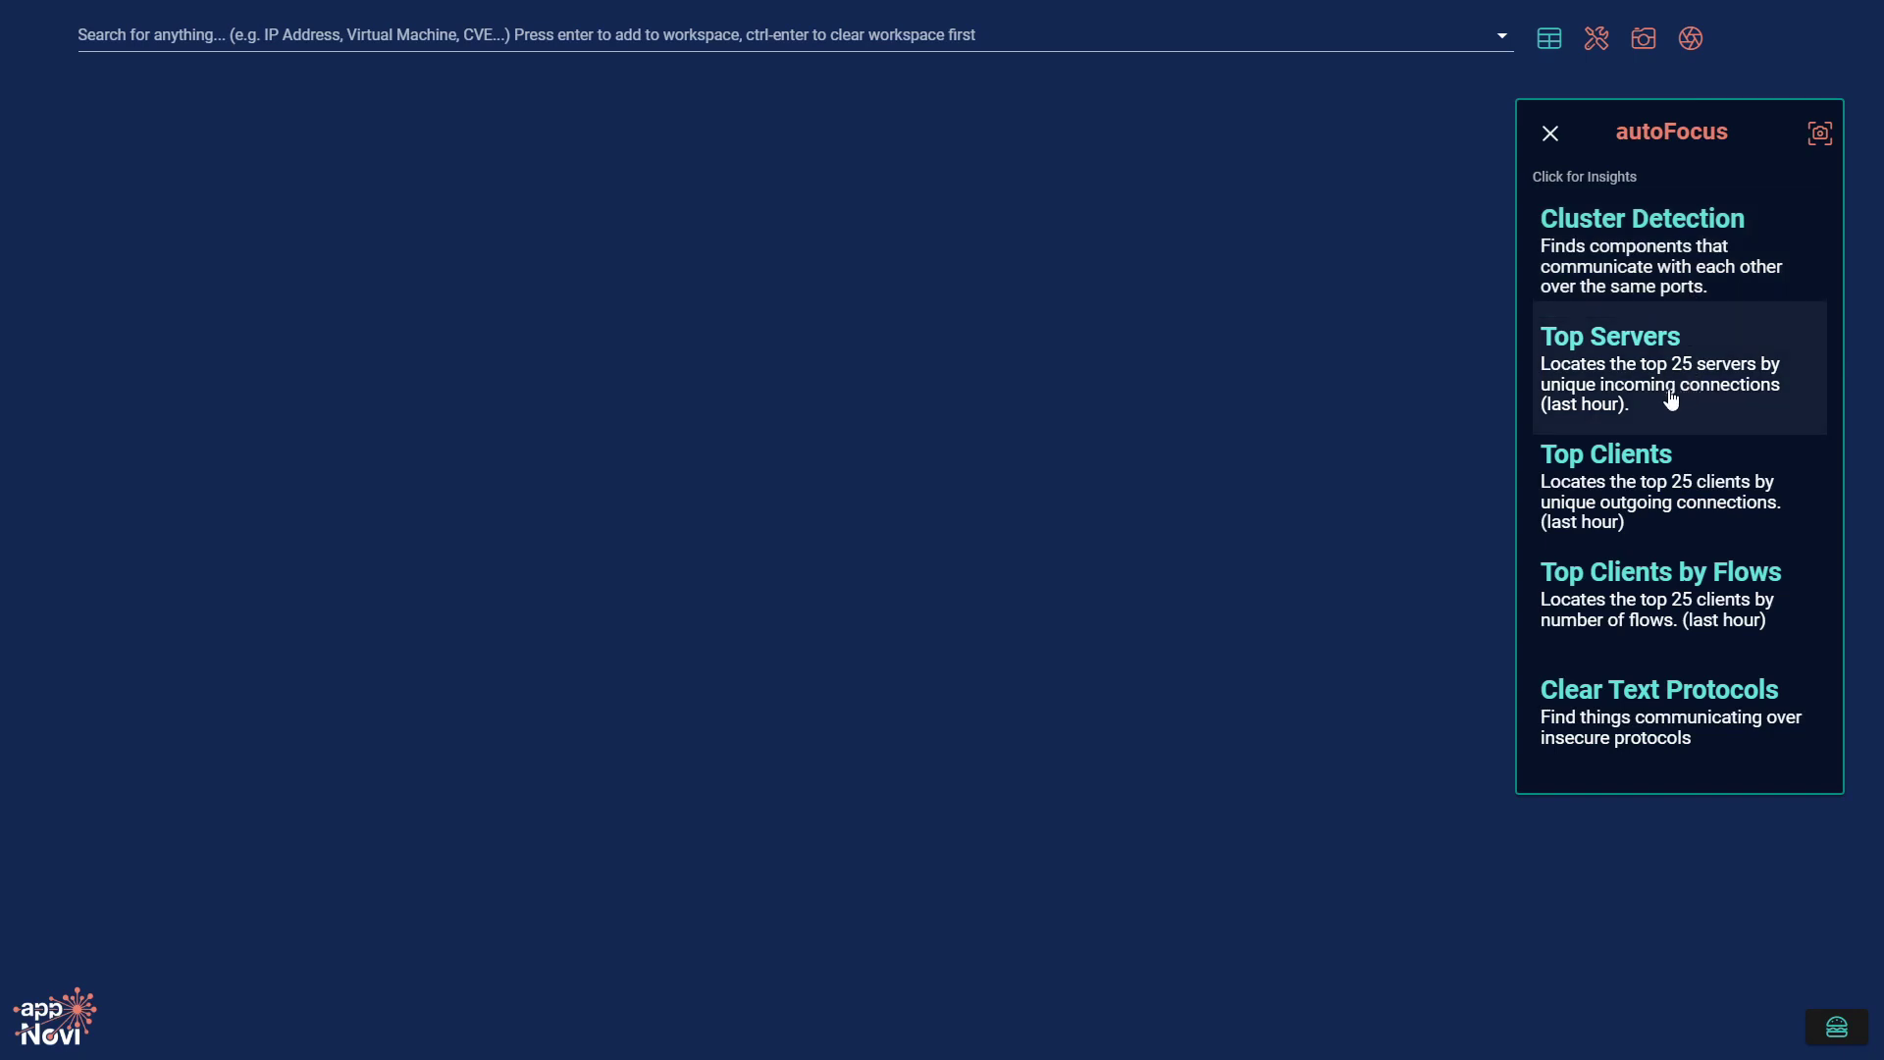
pyautogui.click(1626, 270)
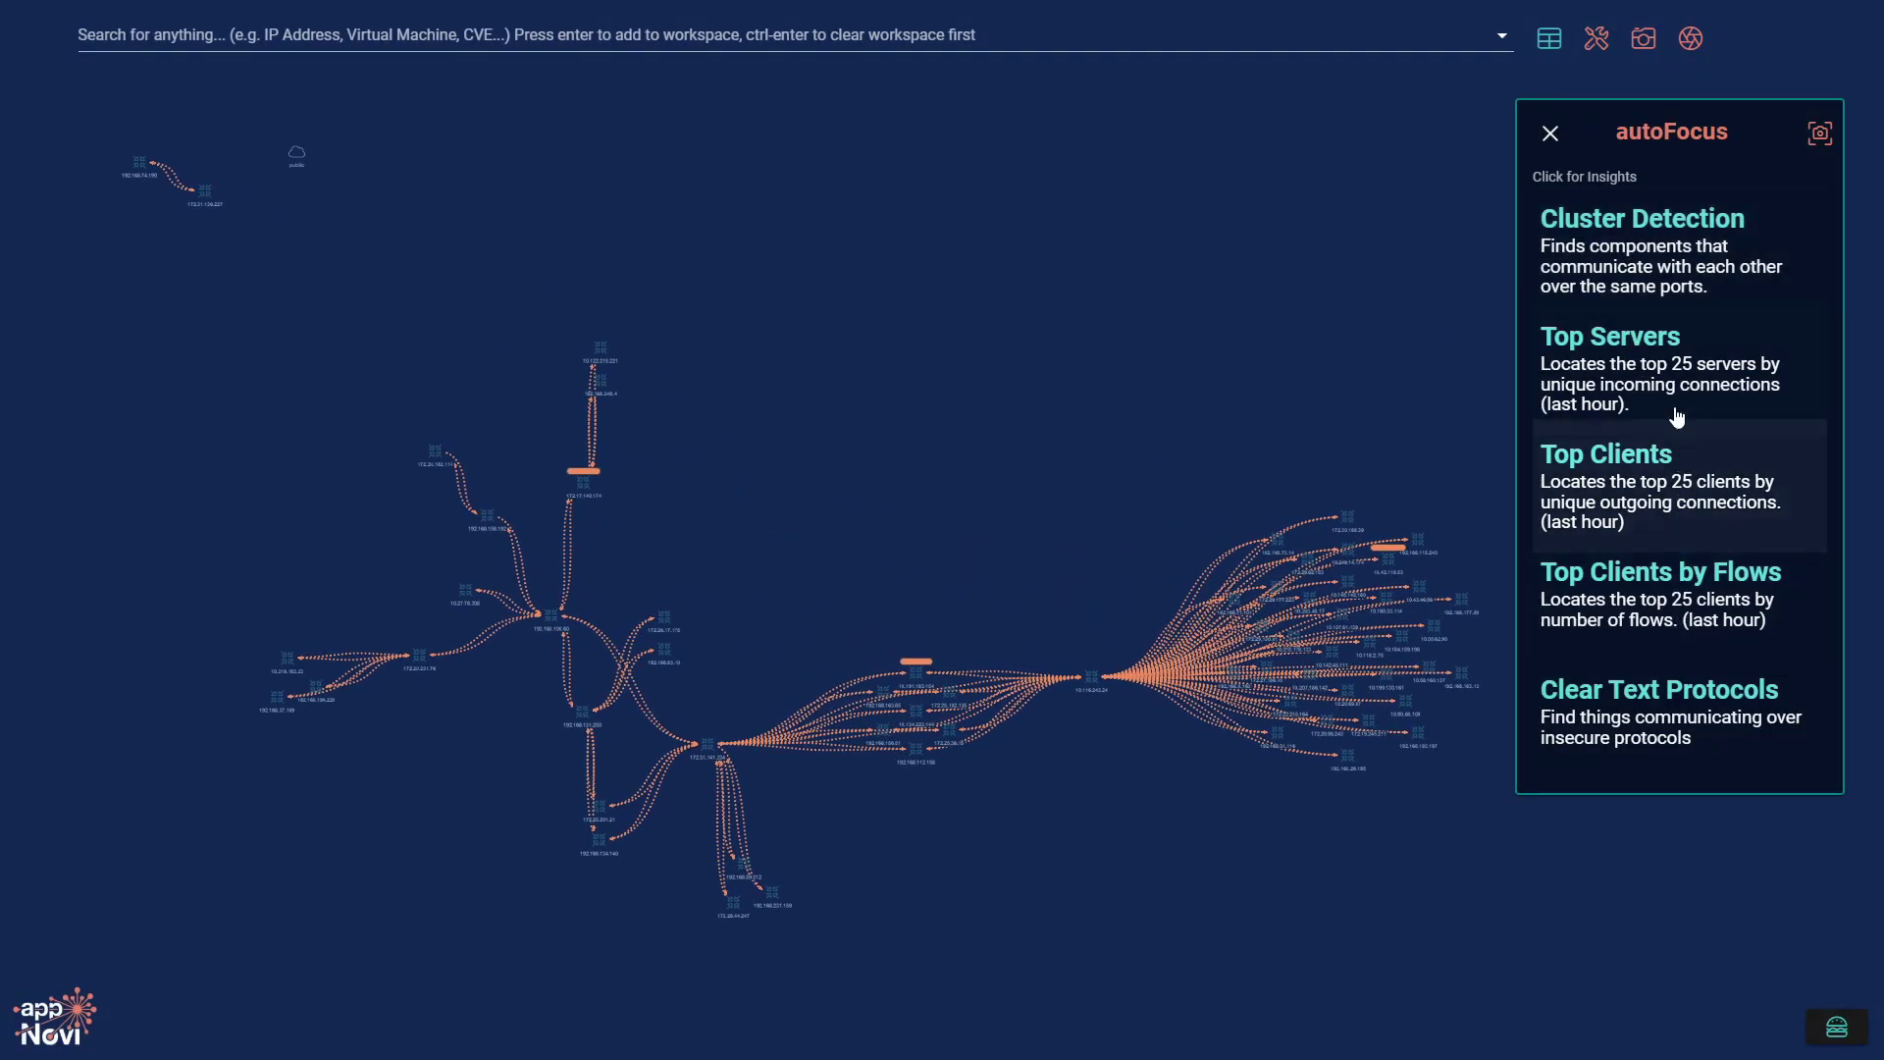
# Run the Auto Focus queries Clear Text Protocols and Find Orphaned Components.
pyautogui.scroll(-2, 1680, 510)
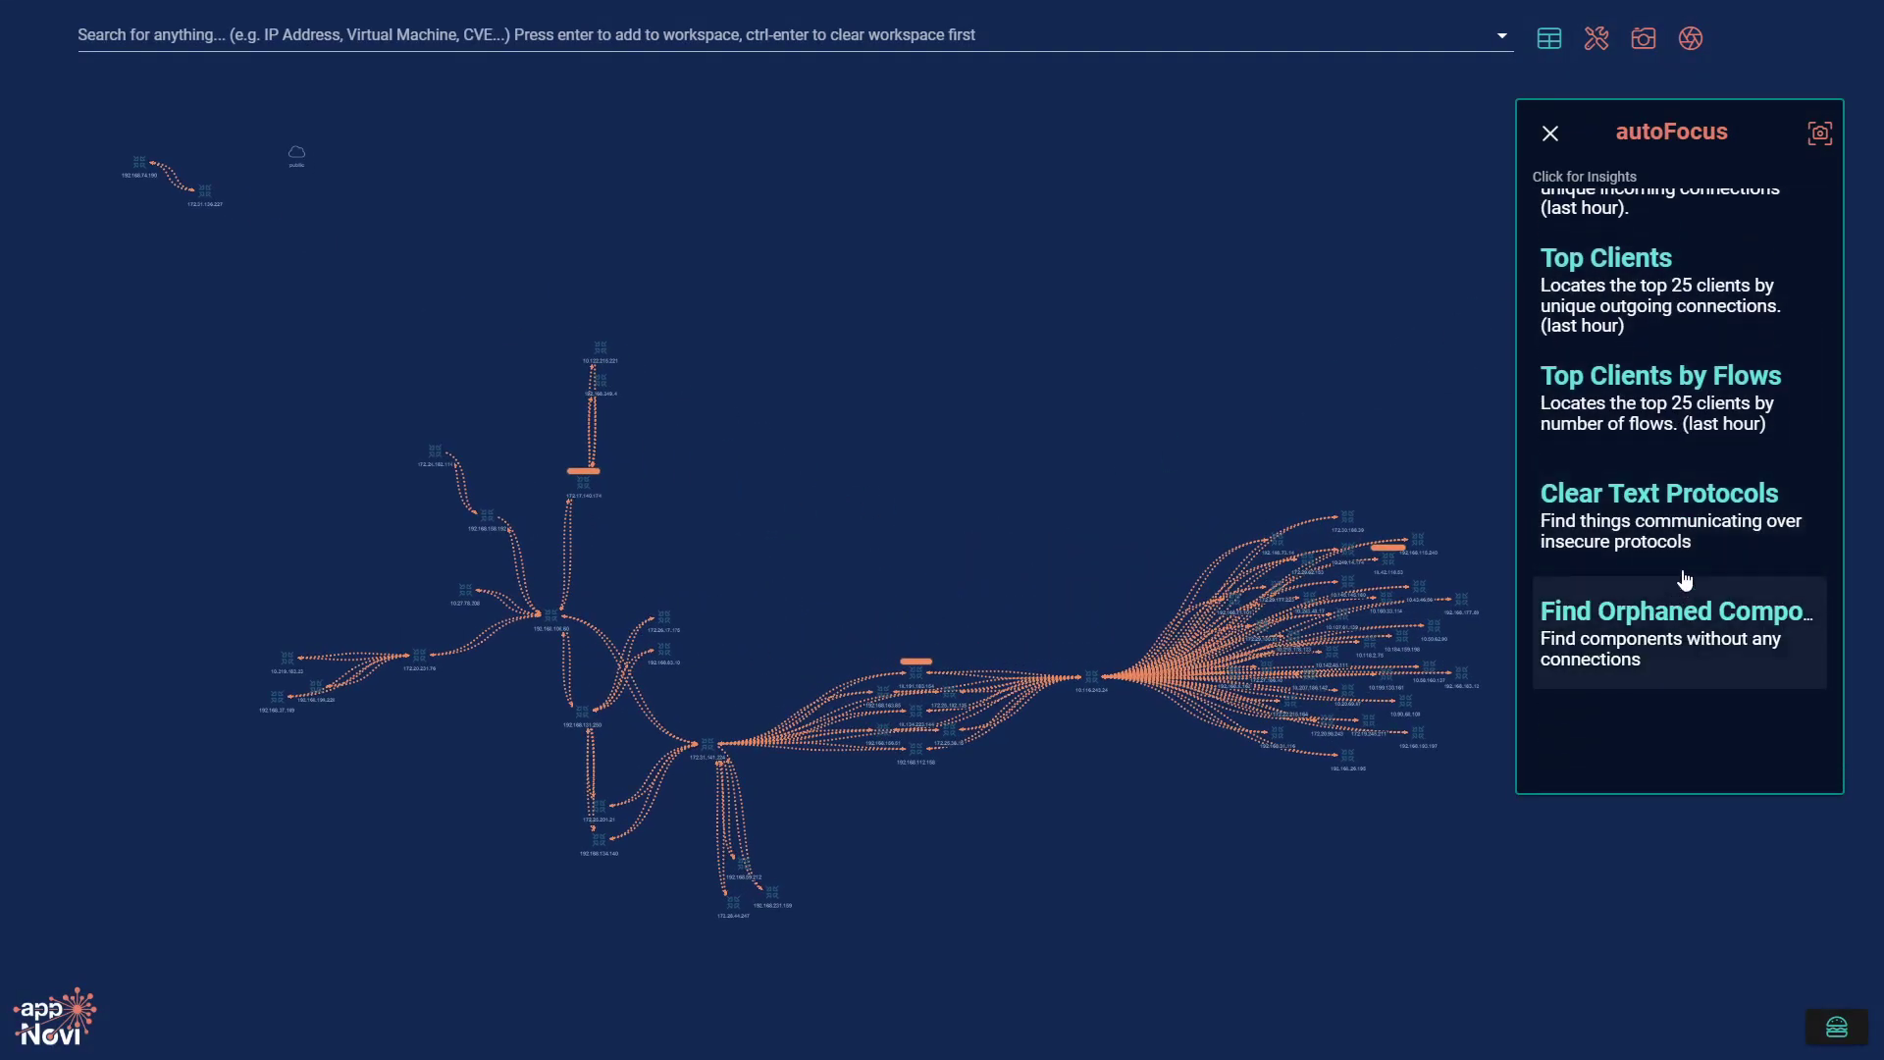
pyautogui.click(1685, 512)
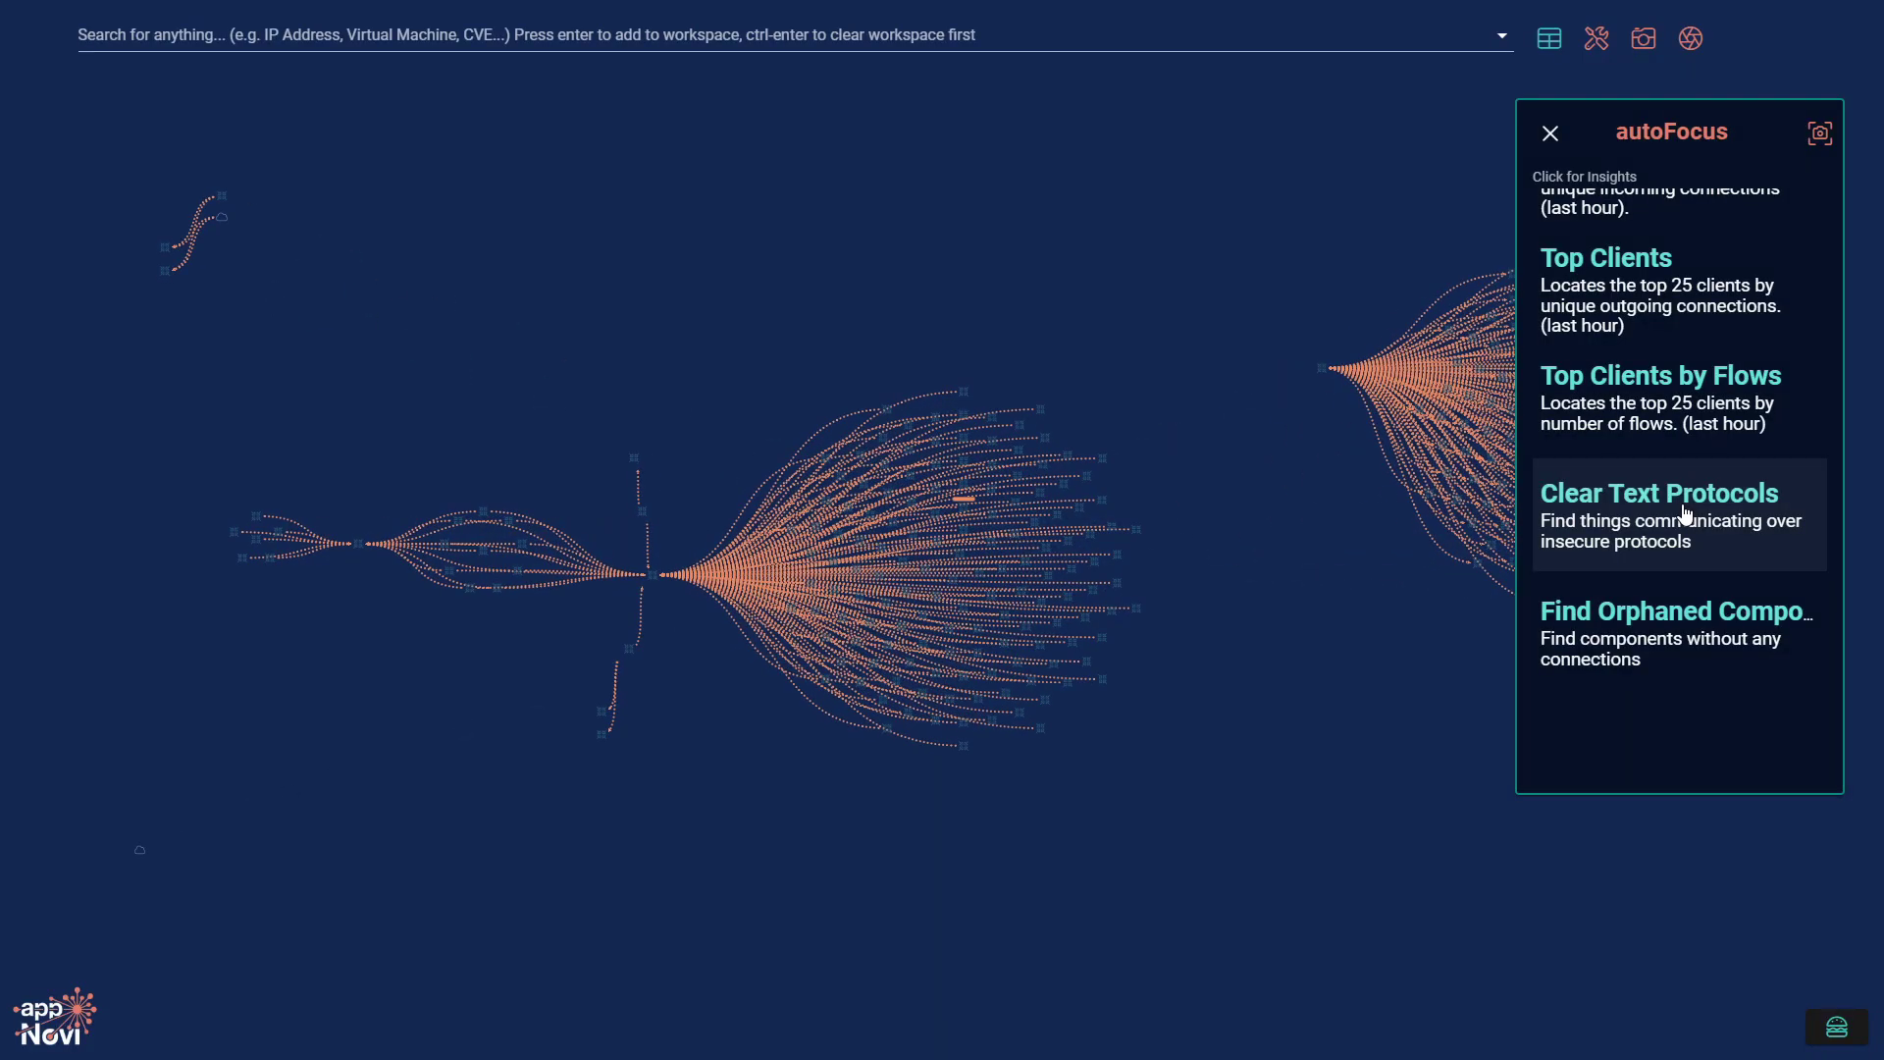
pyautogui.scroll(-1, 1673, 560)
pyautogui.click(1670, 585)
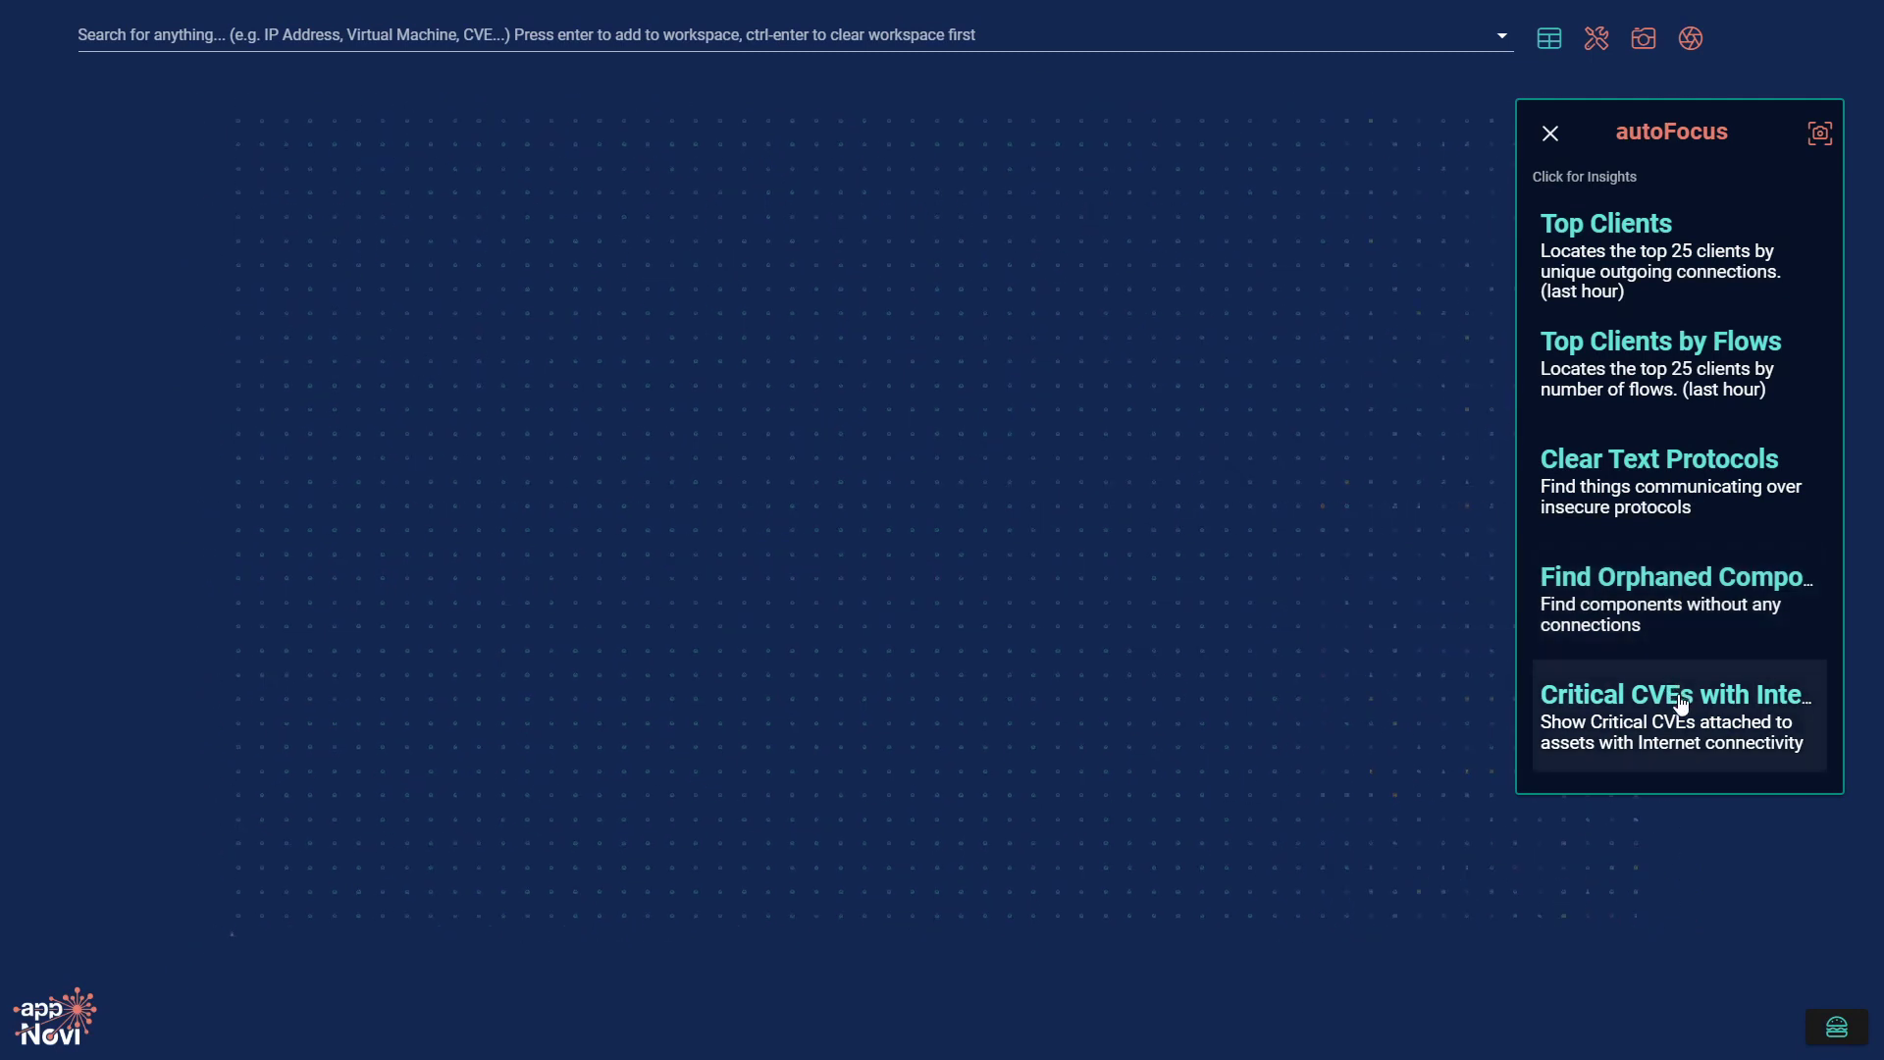
# Run the Auto Focus query for critical CVEs on assets with Internet connectivity, and clear the workspace after closing Auto Focus.
pyautogui.click(1655, 755)
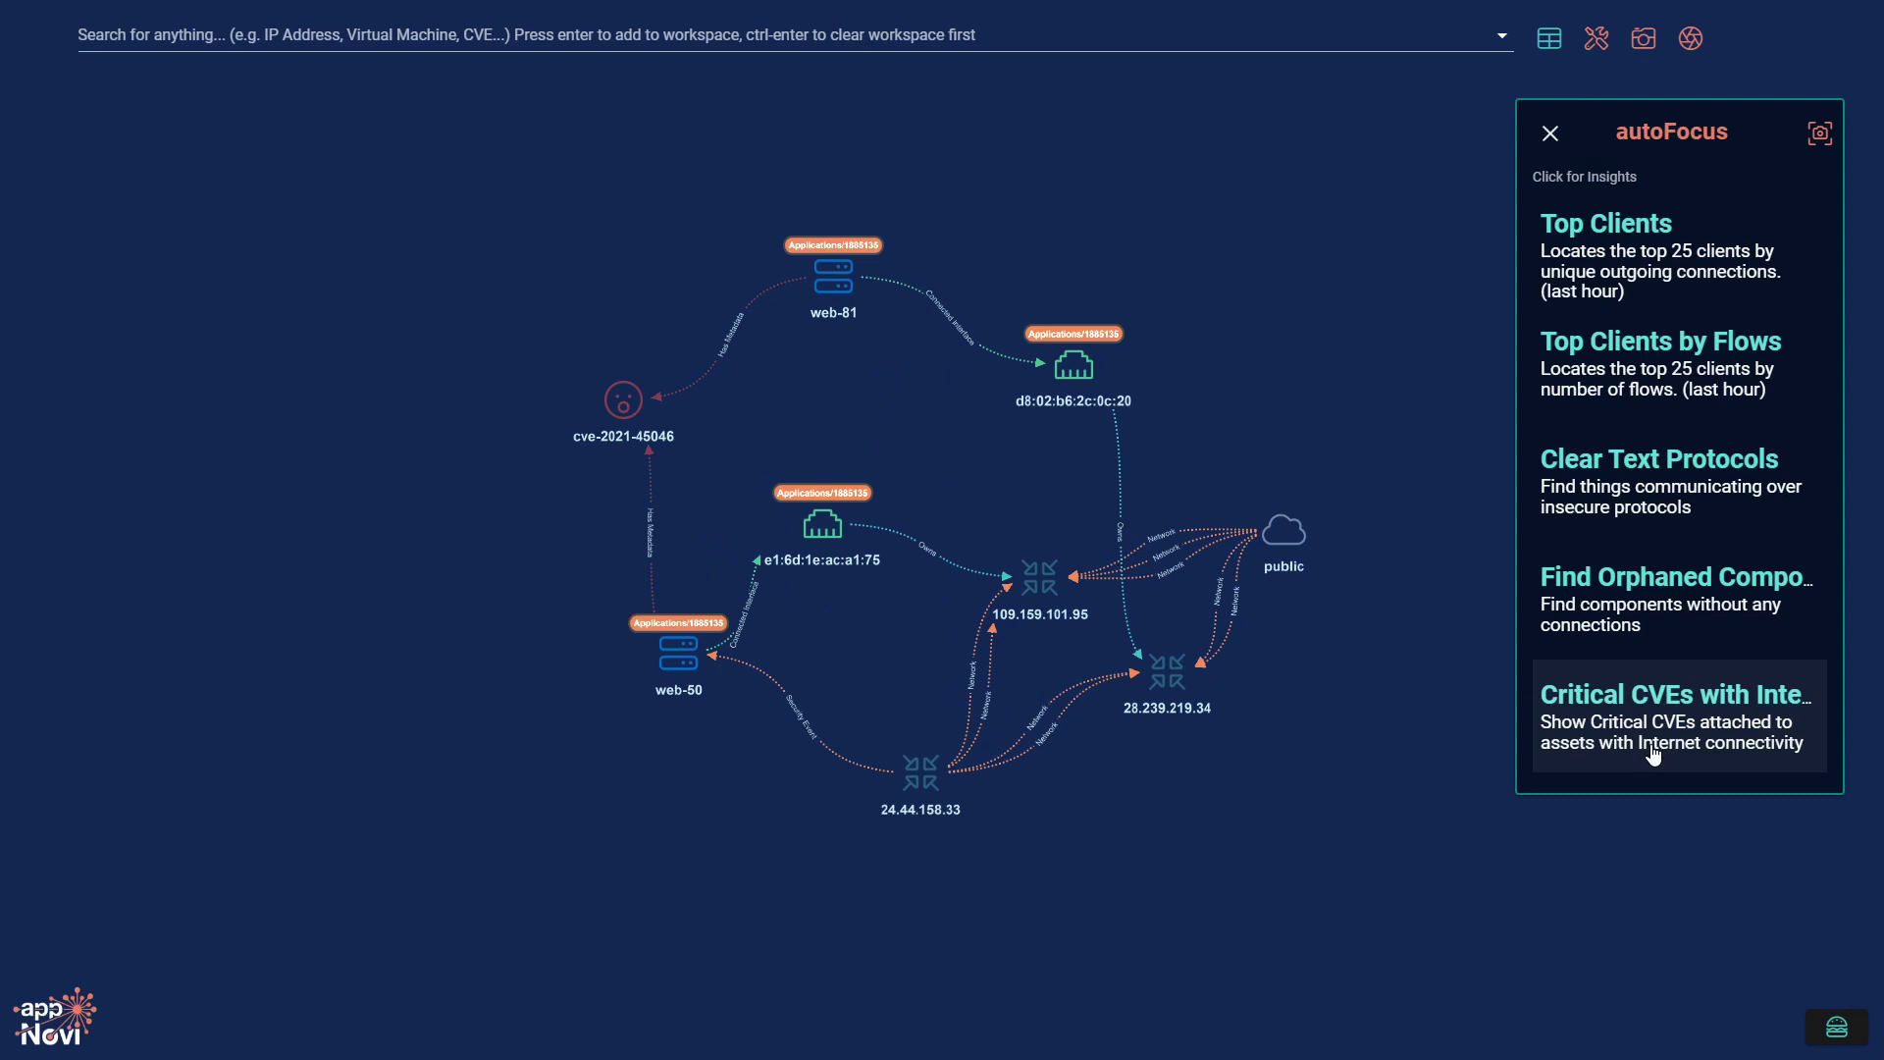
pyautogui.click(1547, 131)
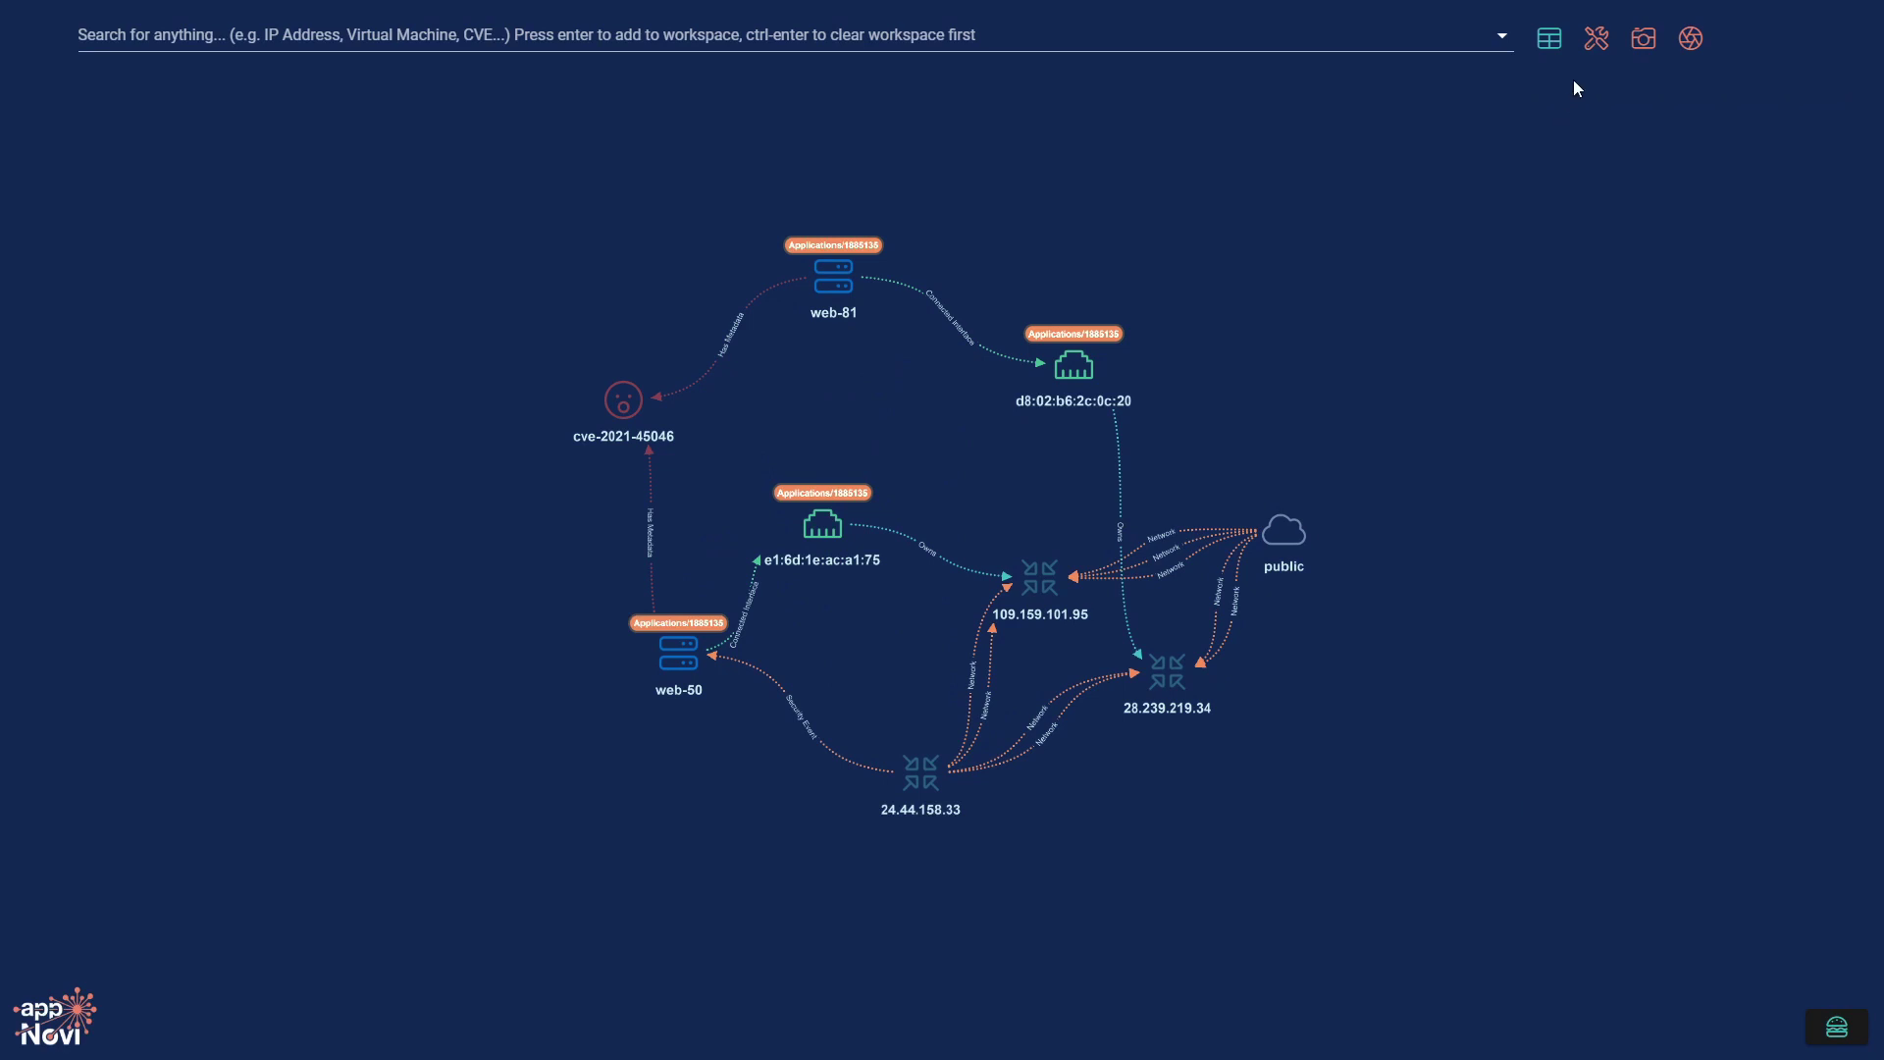
pyautogui.click(1644, 38)
pyautogui.click(1665, 131)
pyautogui.click(550, 35)
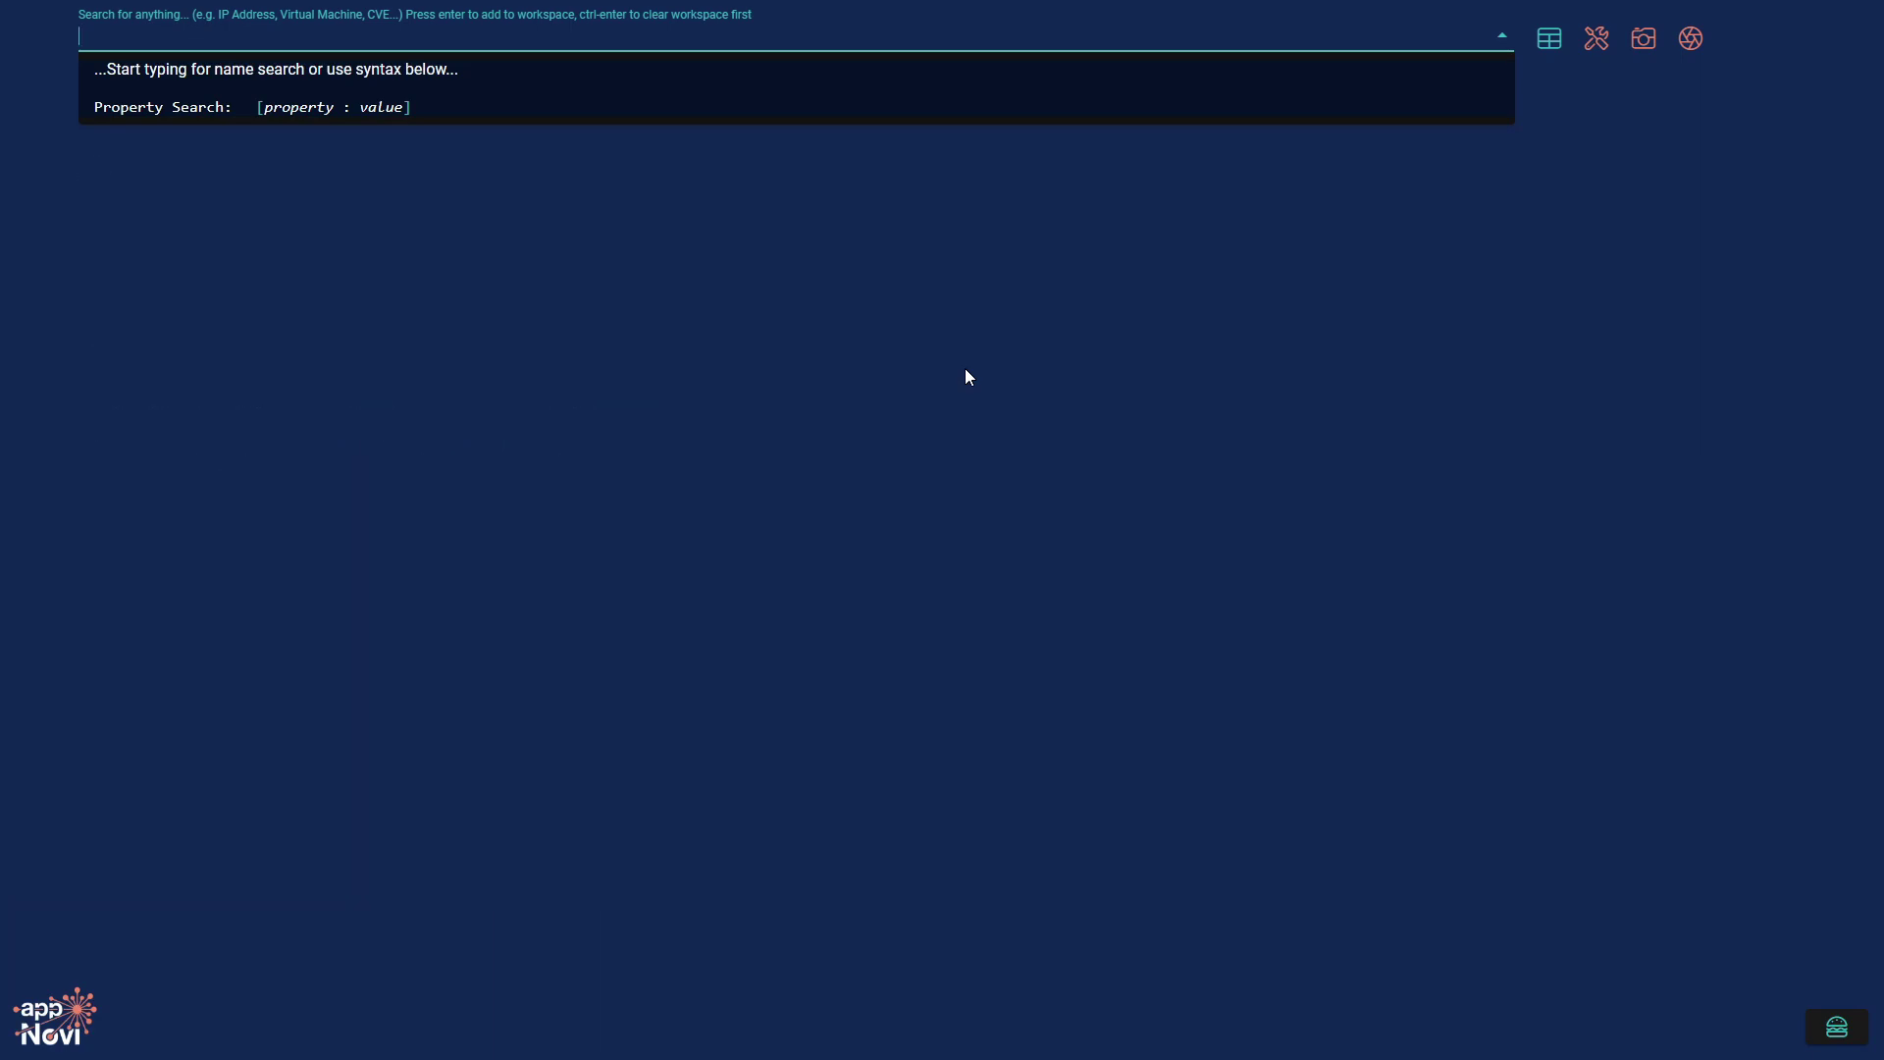
pyautogui.write('192')
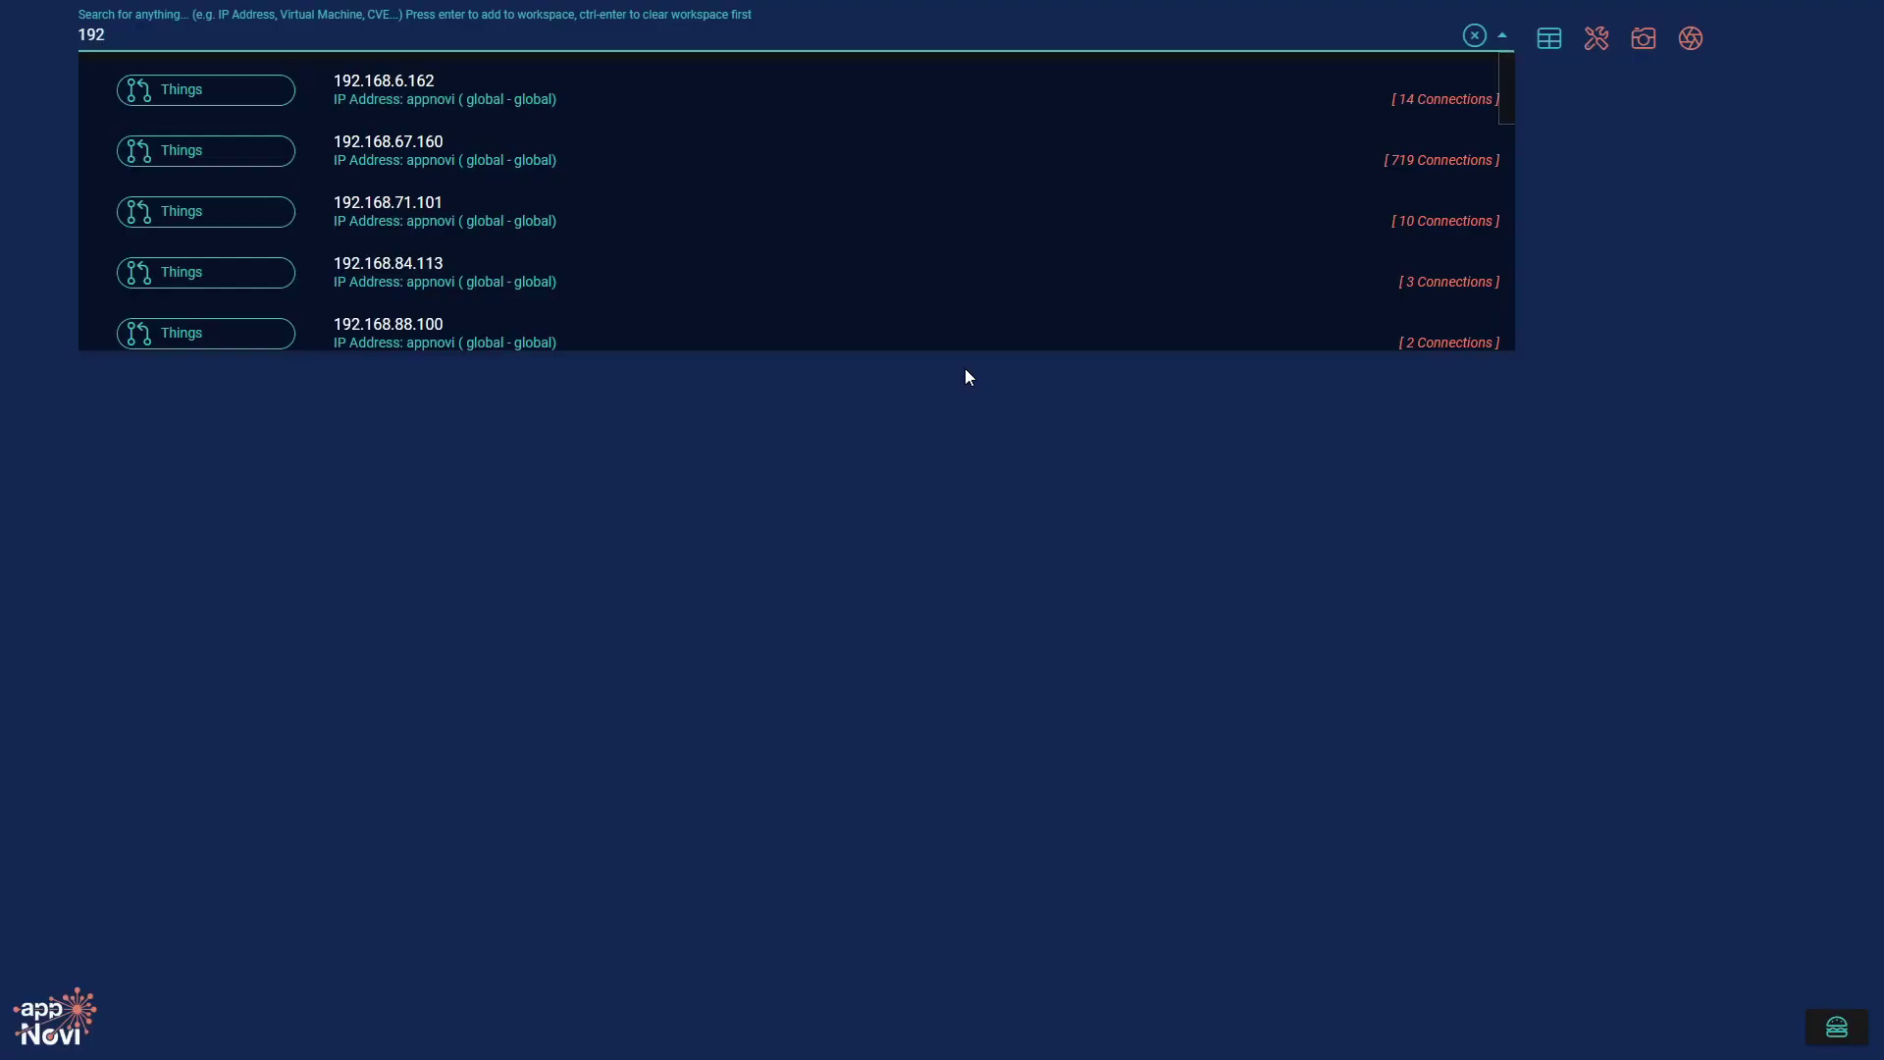
pyautogui.scroll(-3, 635, 202)
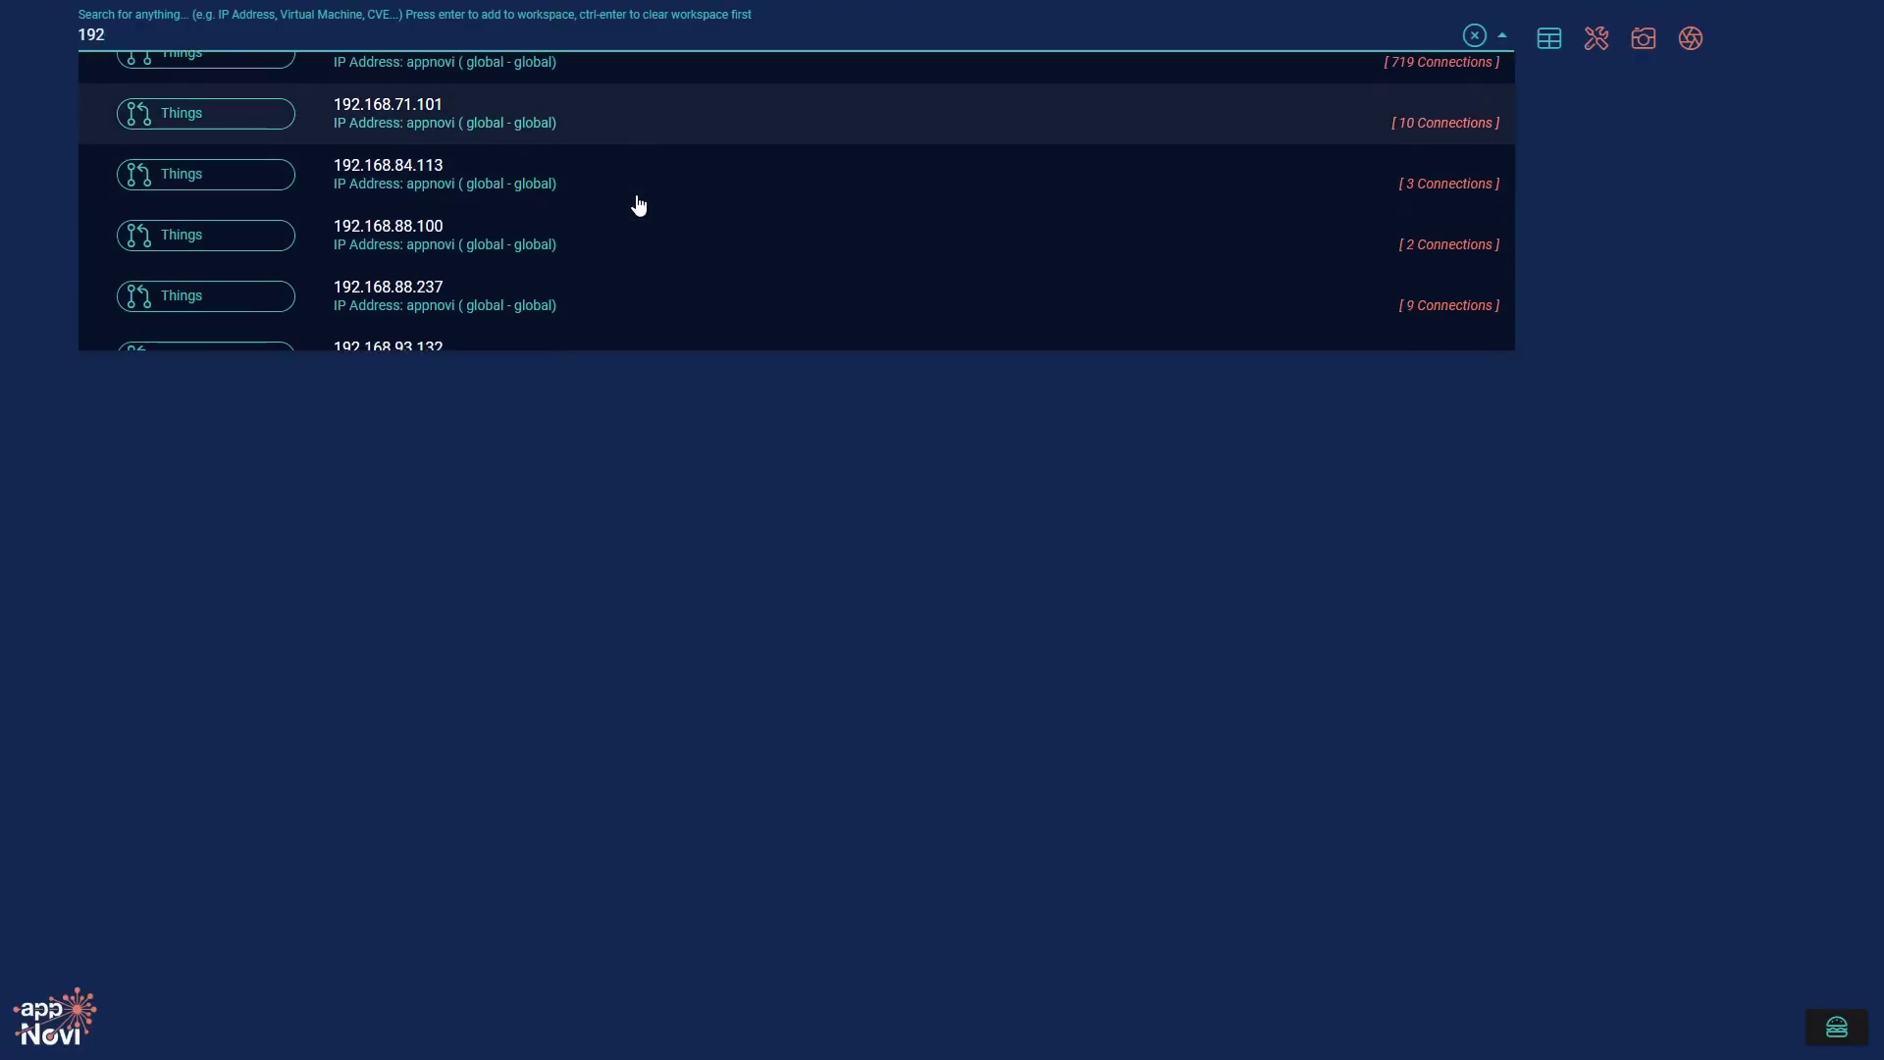
pyautogui.scroll(-4, 638, 204)
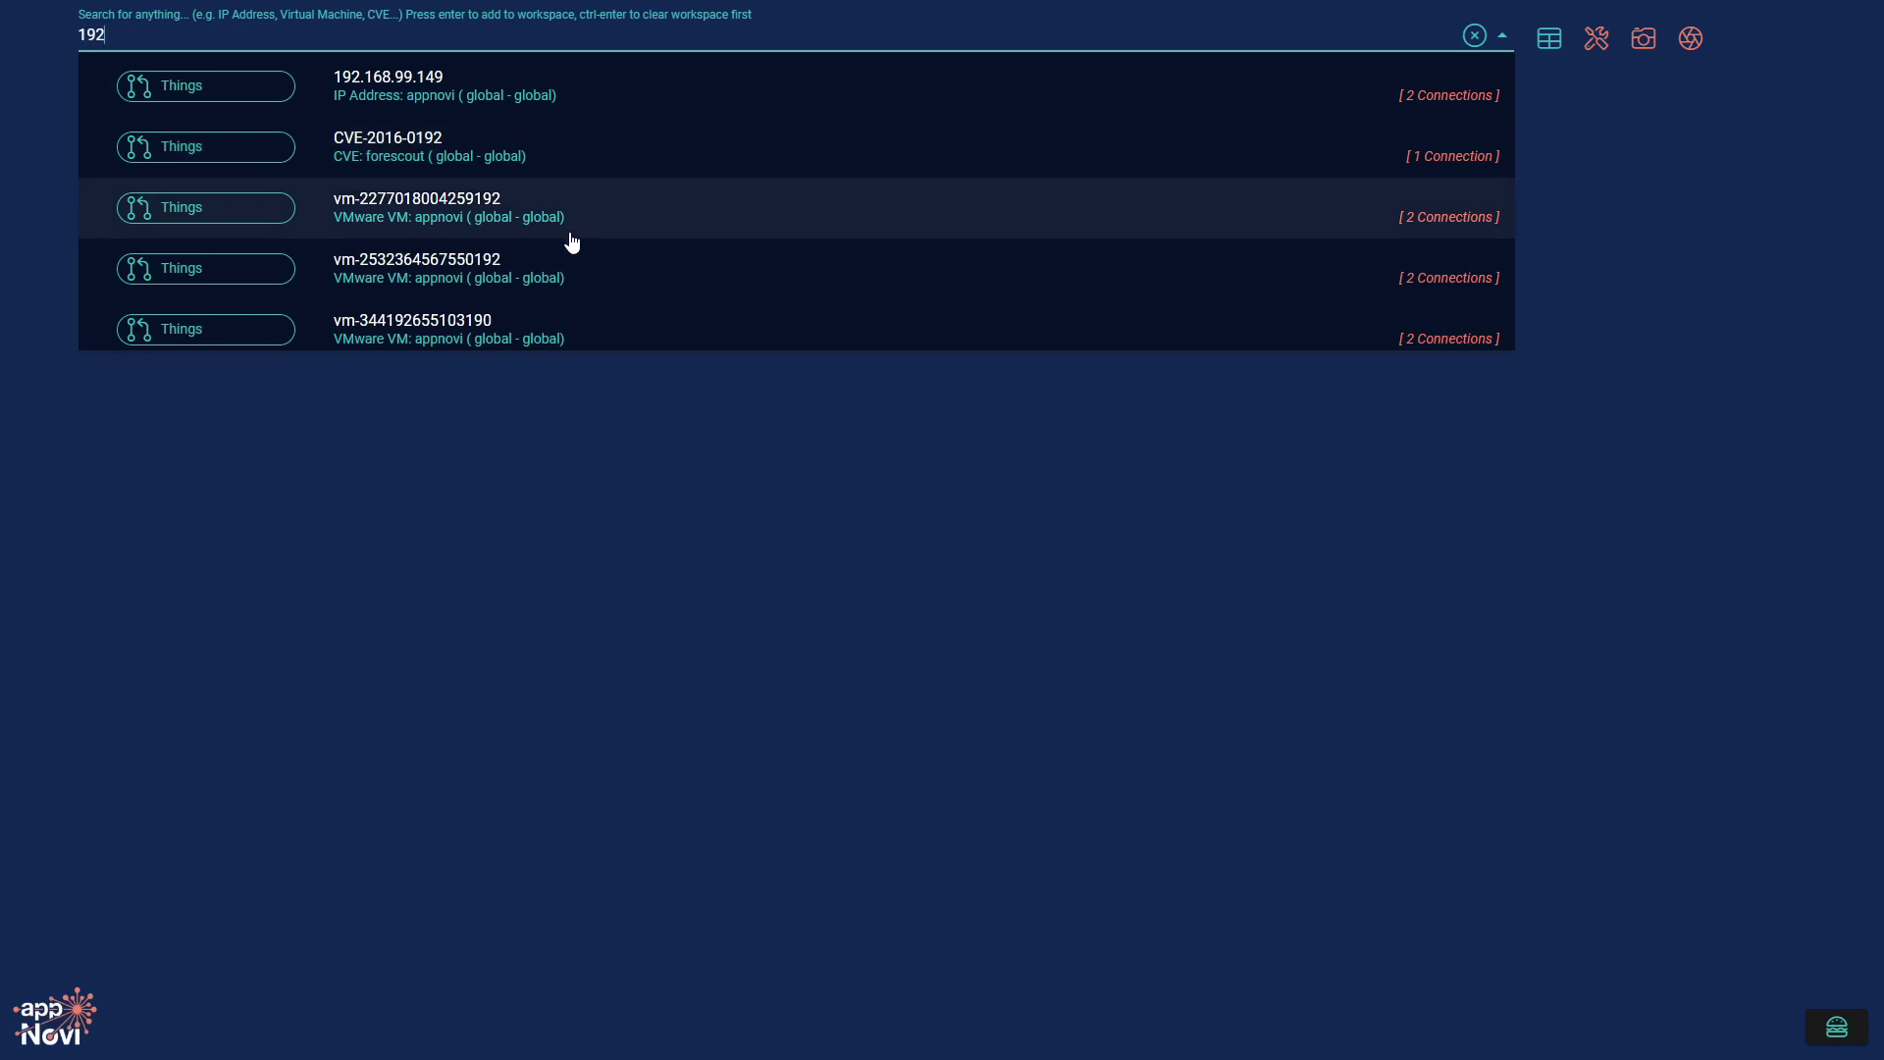
pyautogui.scroll(-3, 572, 245)
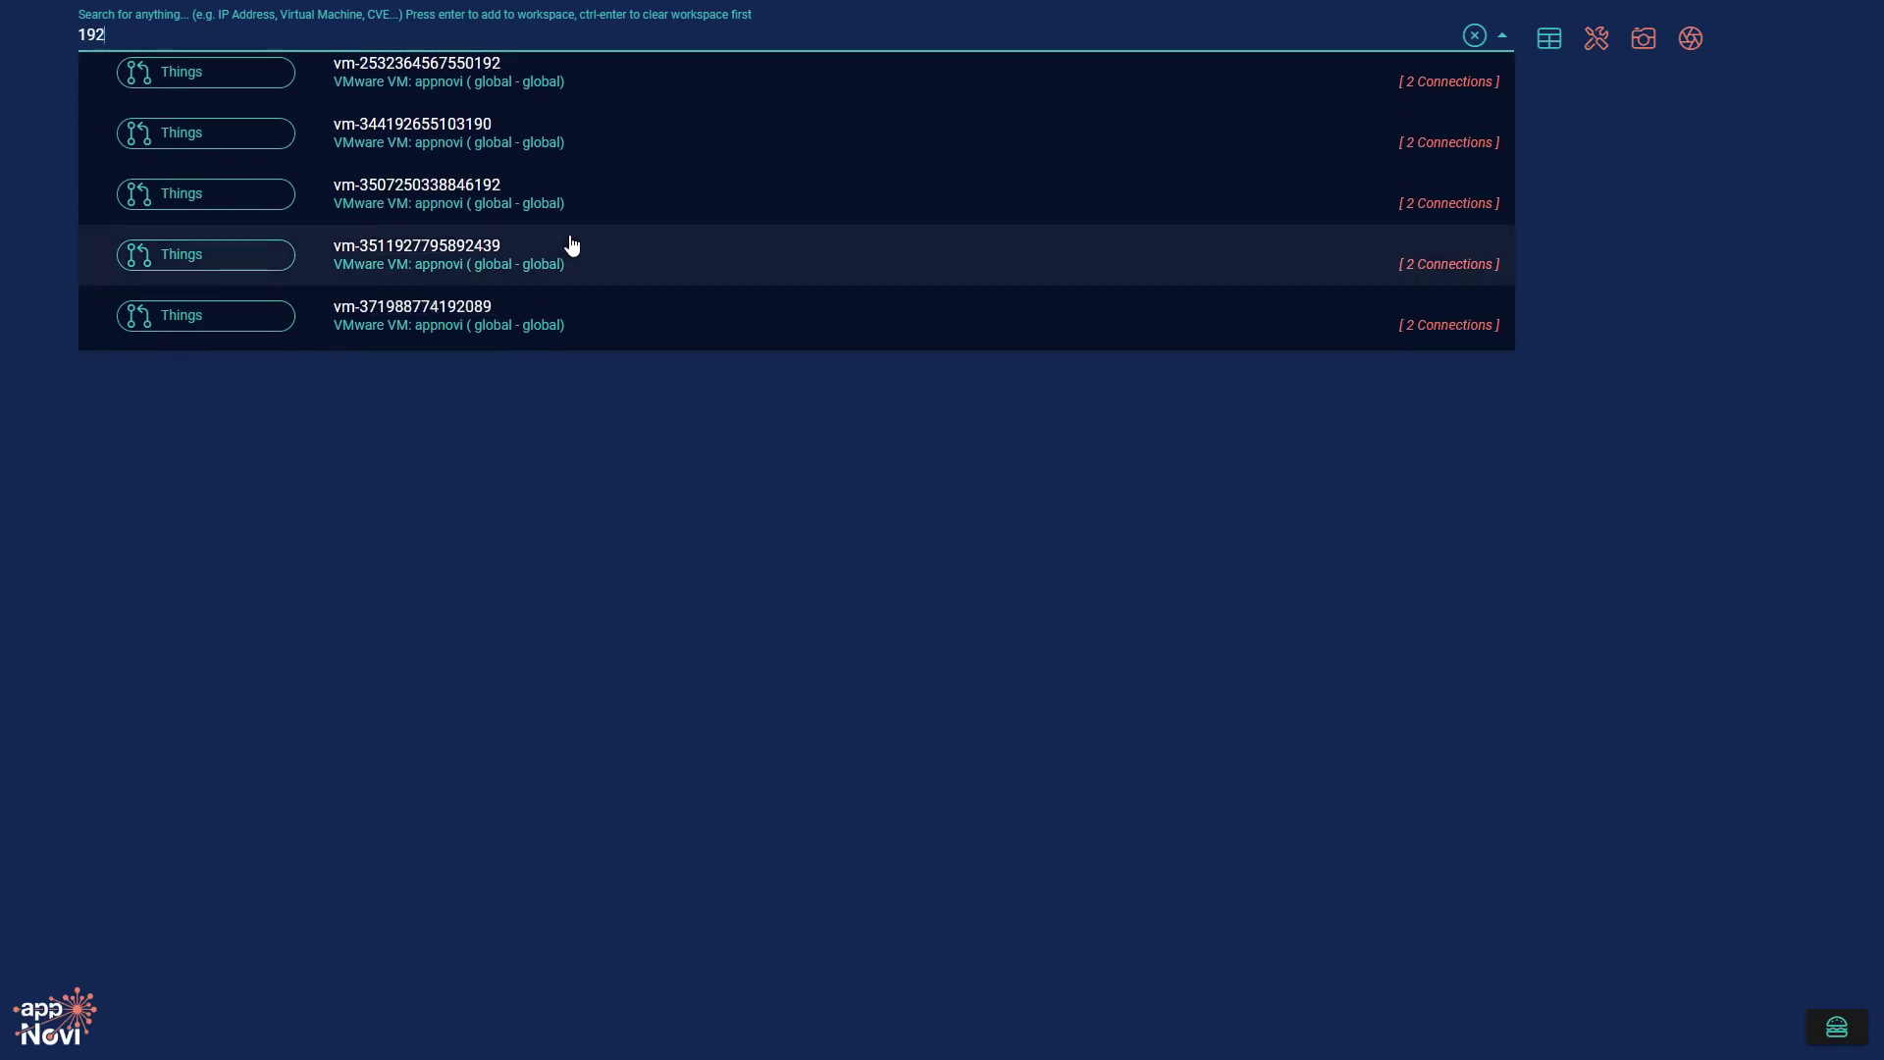
pyautogui.scroll(-5, 572, 245)
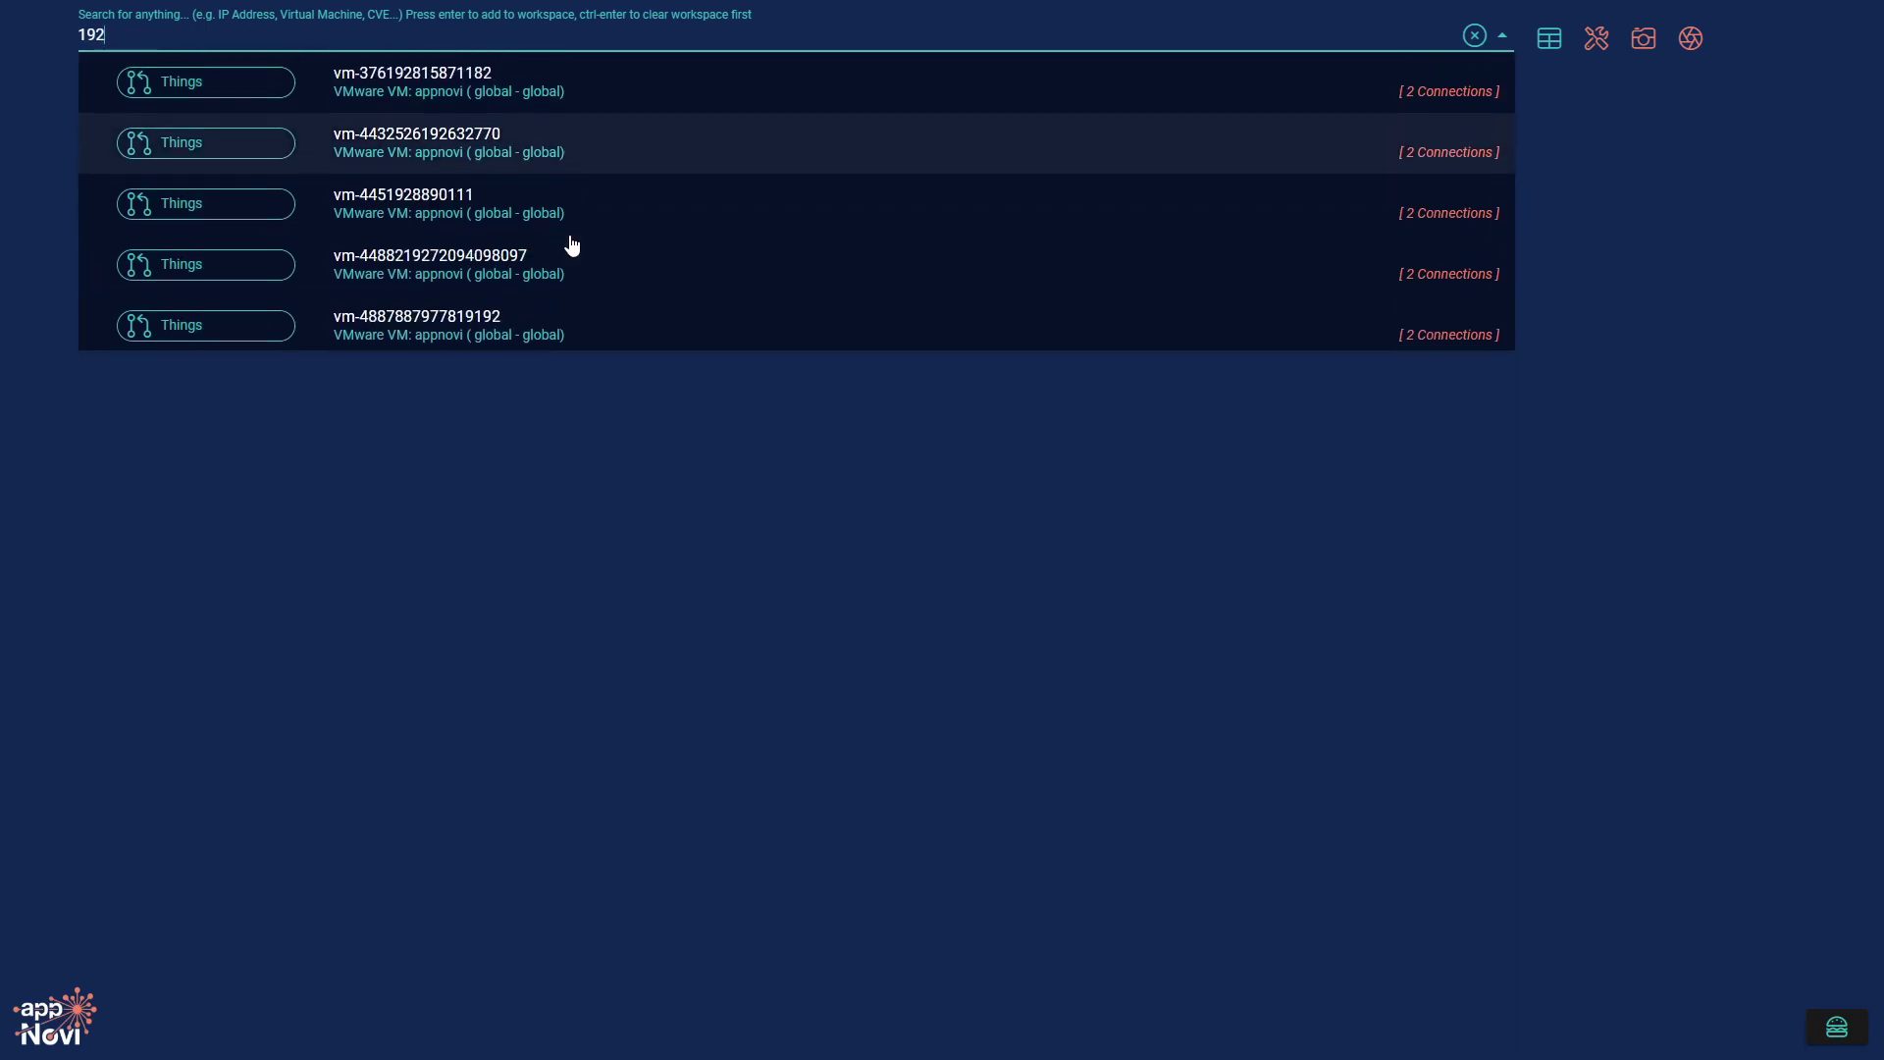
pyautogui.click(577, 206)
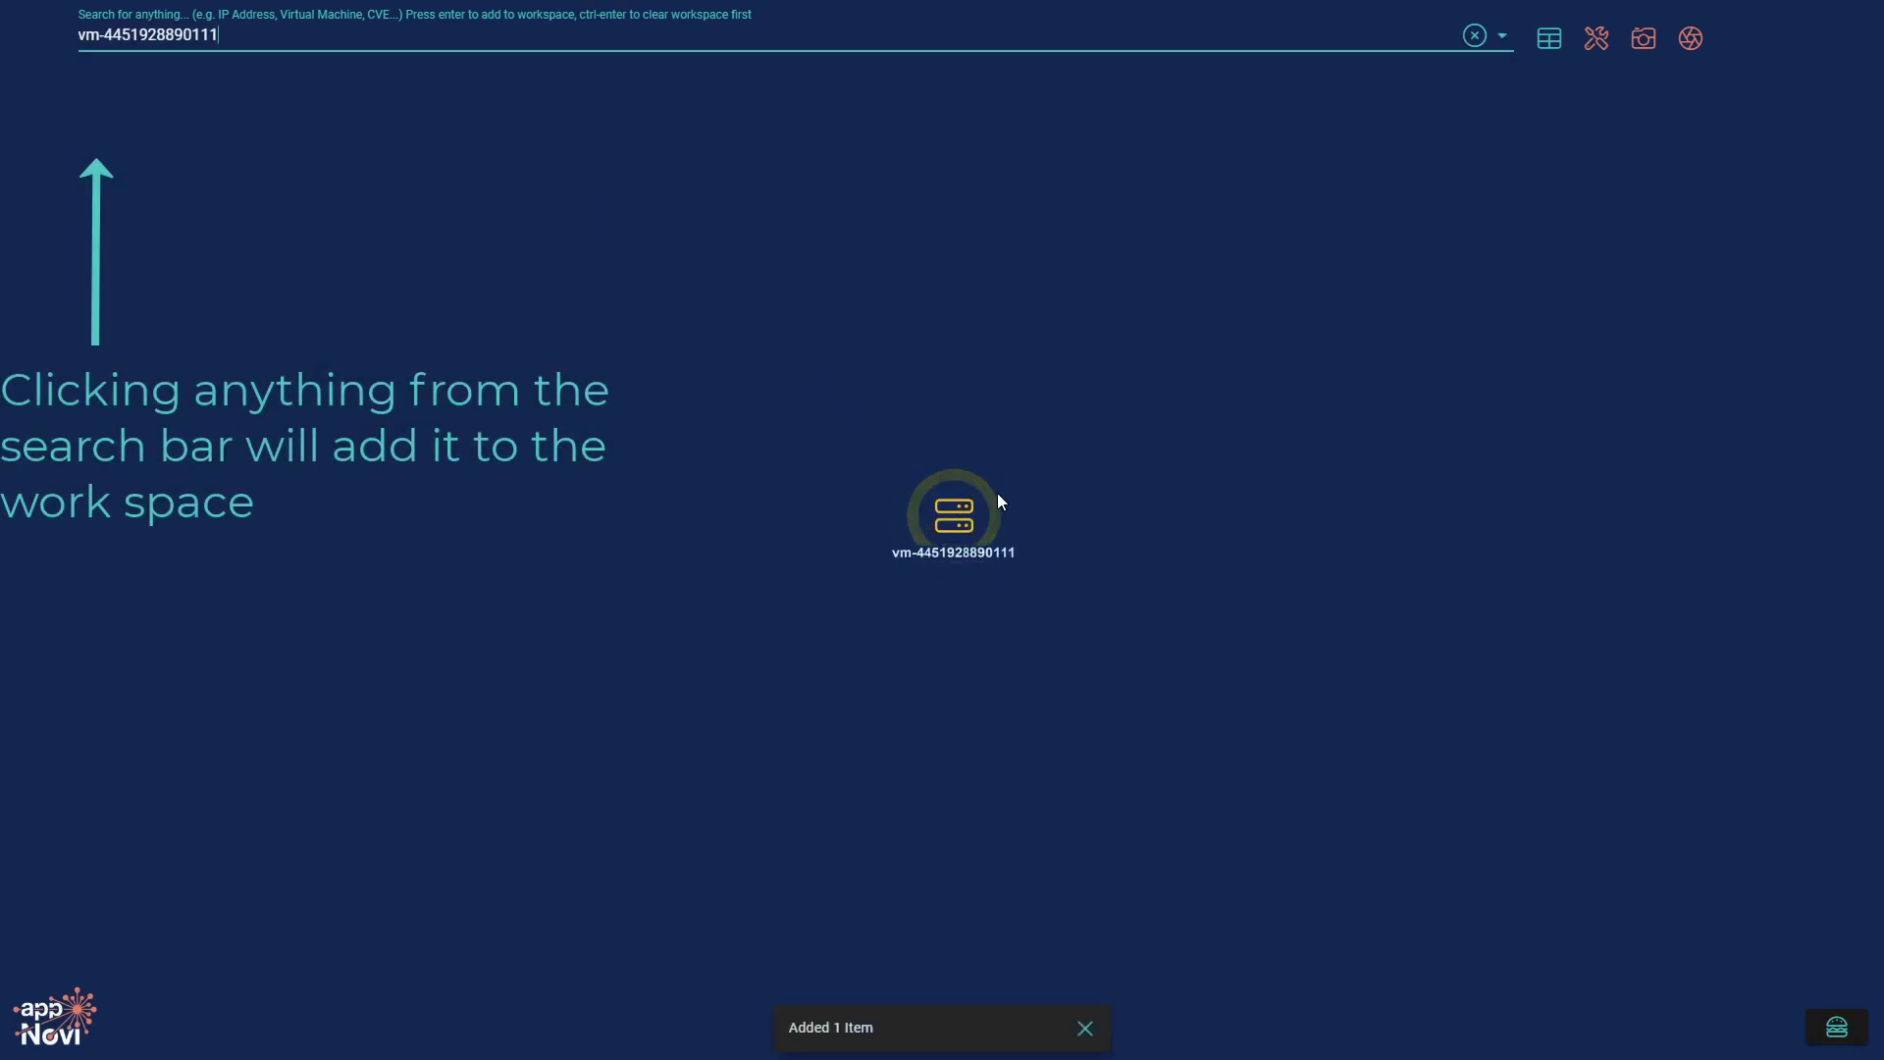
# Search for cve and add CVE-2016-0190 to the workspace.
pyautogui.click(231, 36)
pyautogui.write('cve')
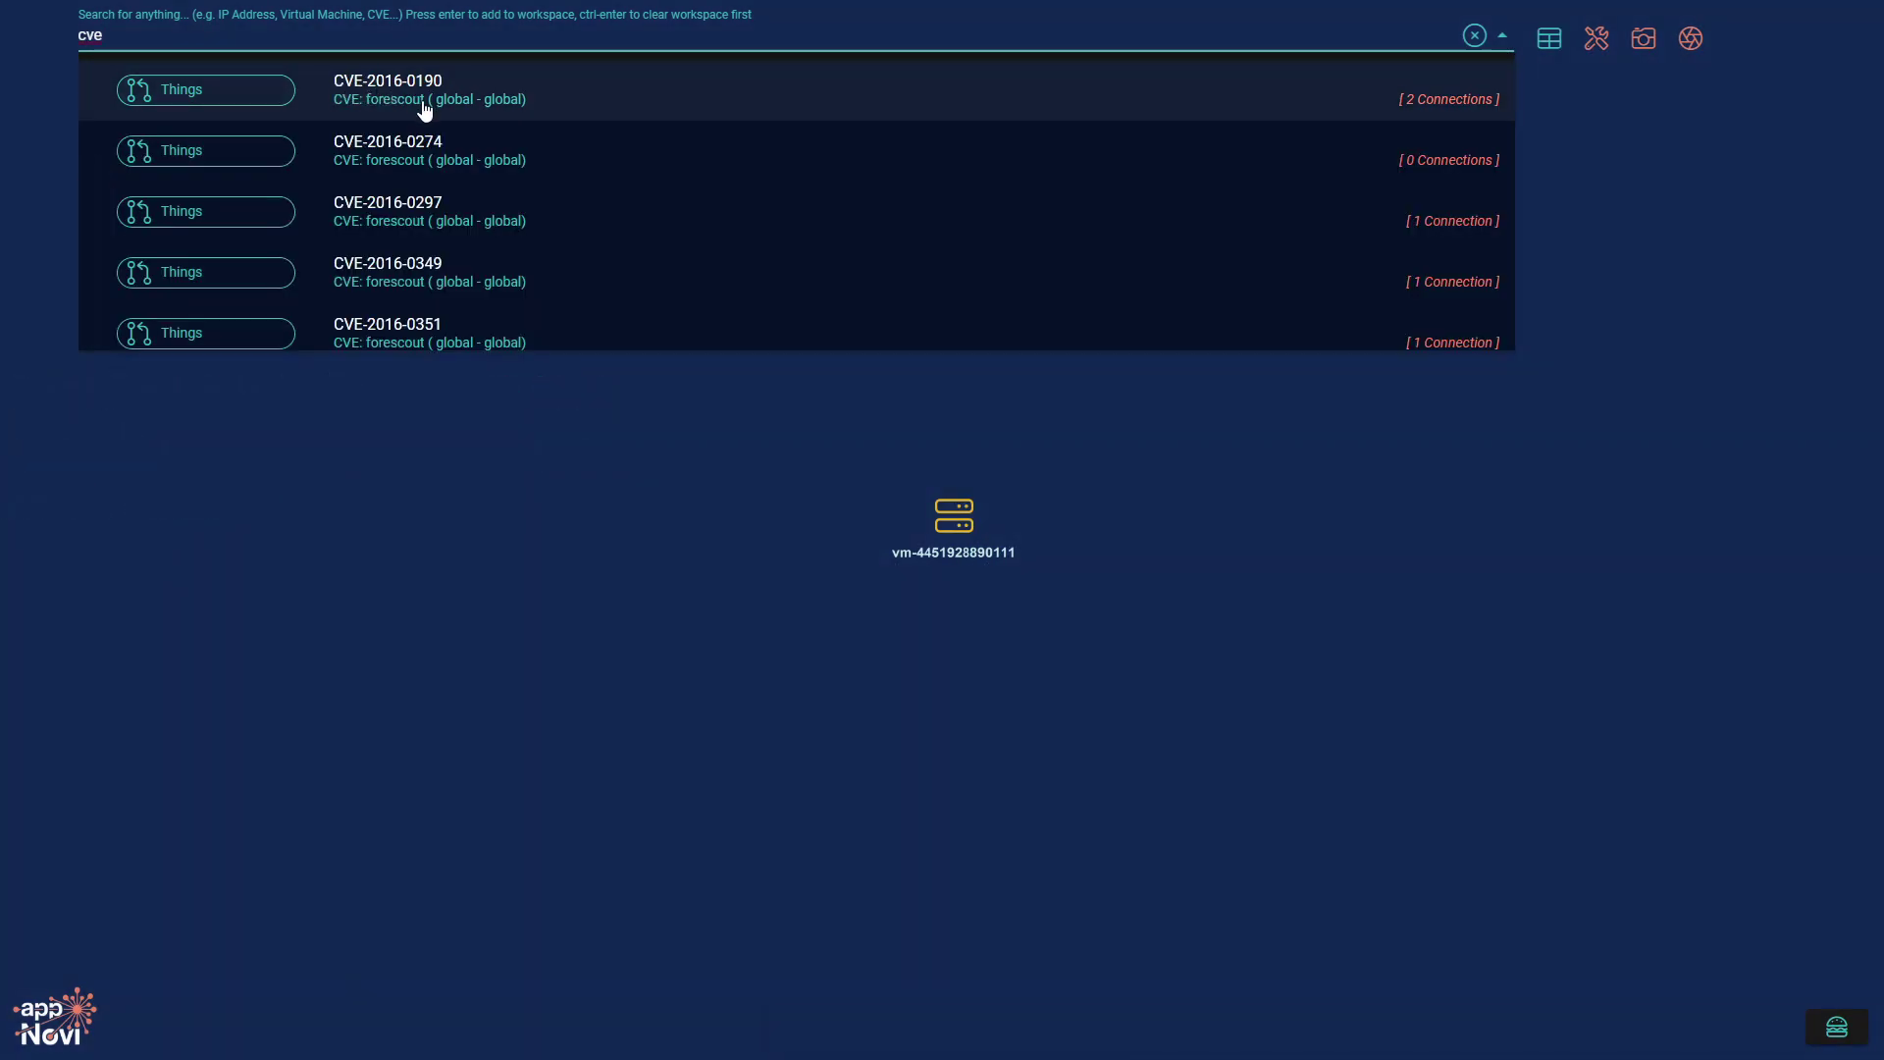
pyautogui.click(492, 108)
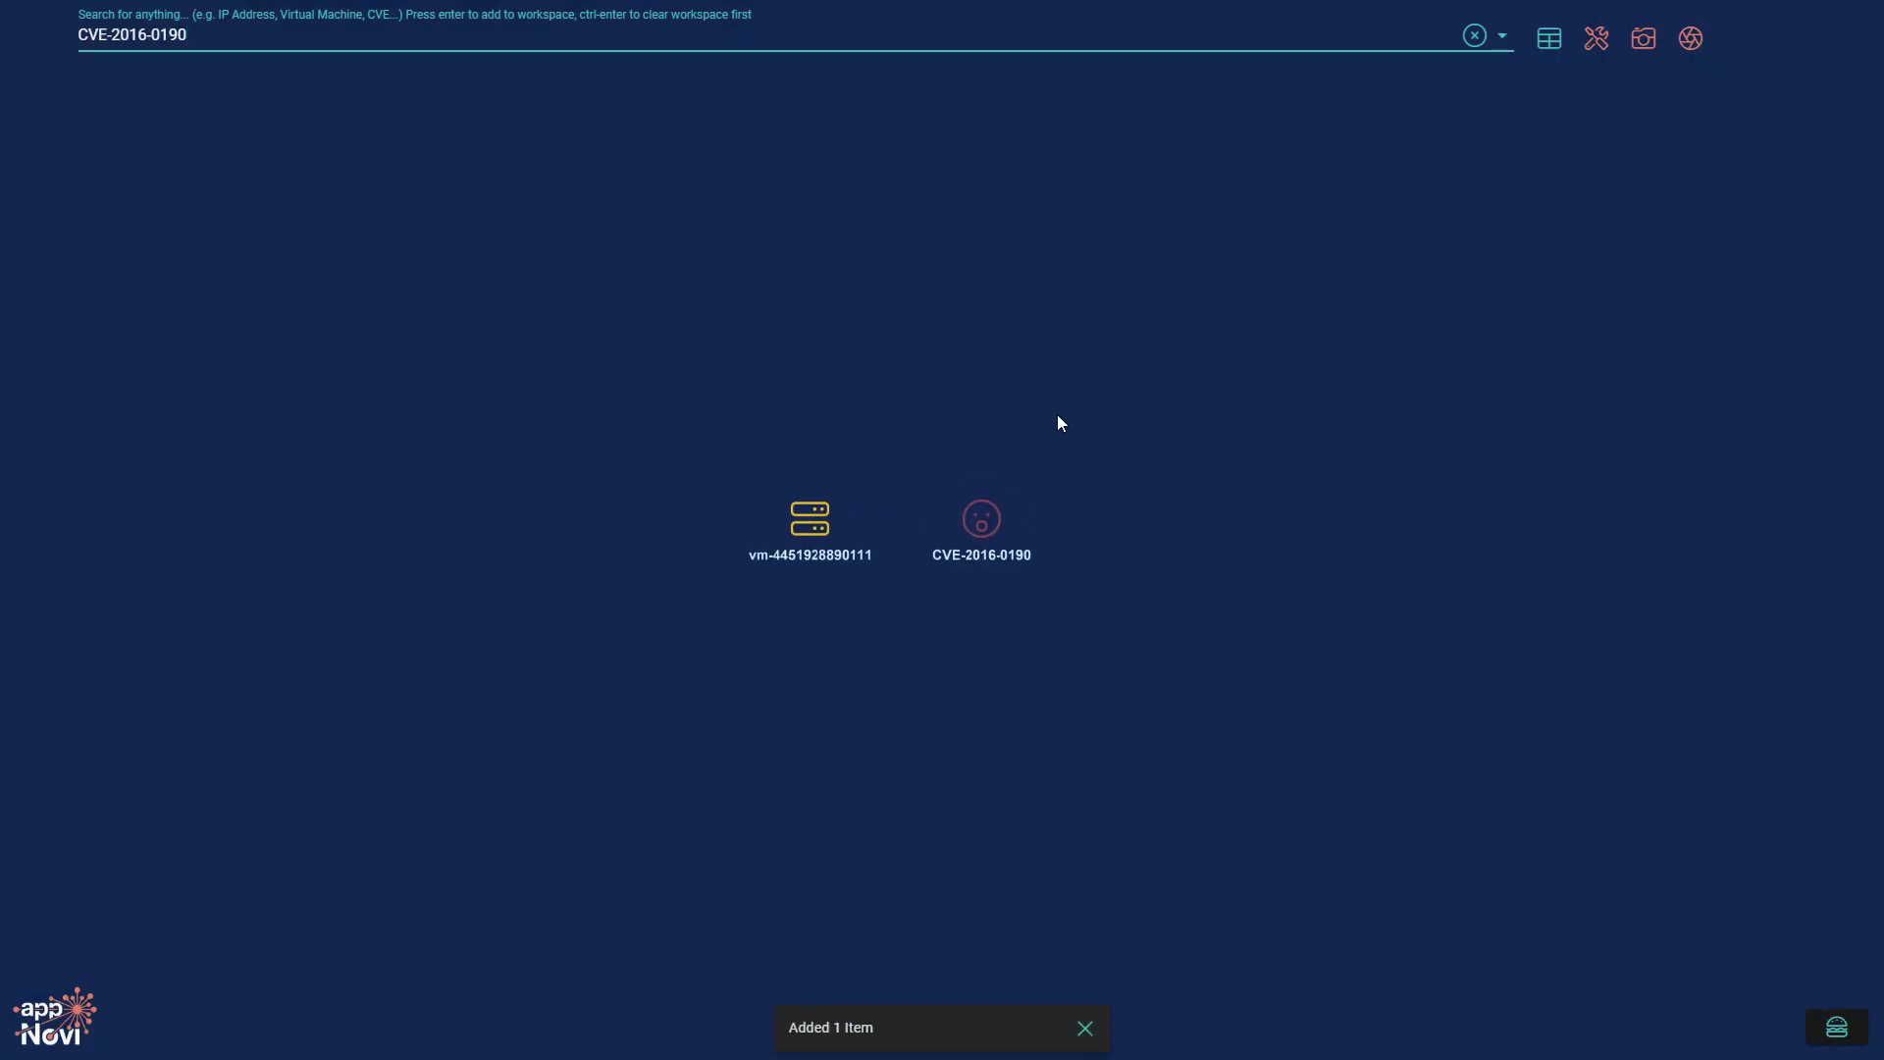
# Search for the employee by first name and replace the workspace contents with only the matching Employee component.
pyautogui.click(171, 36)
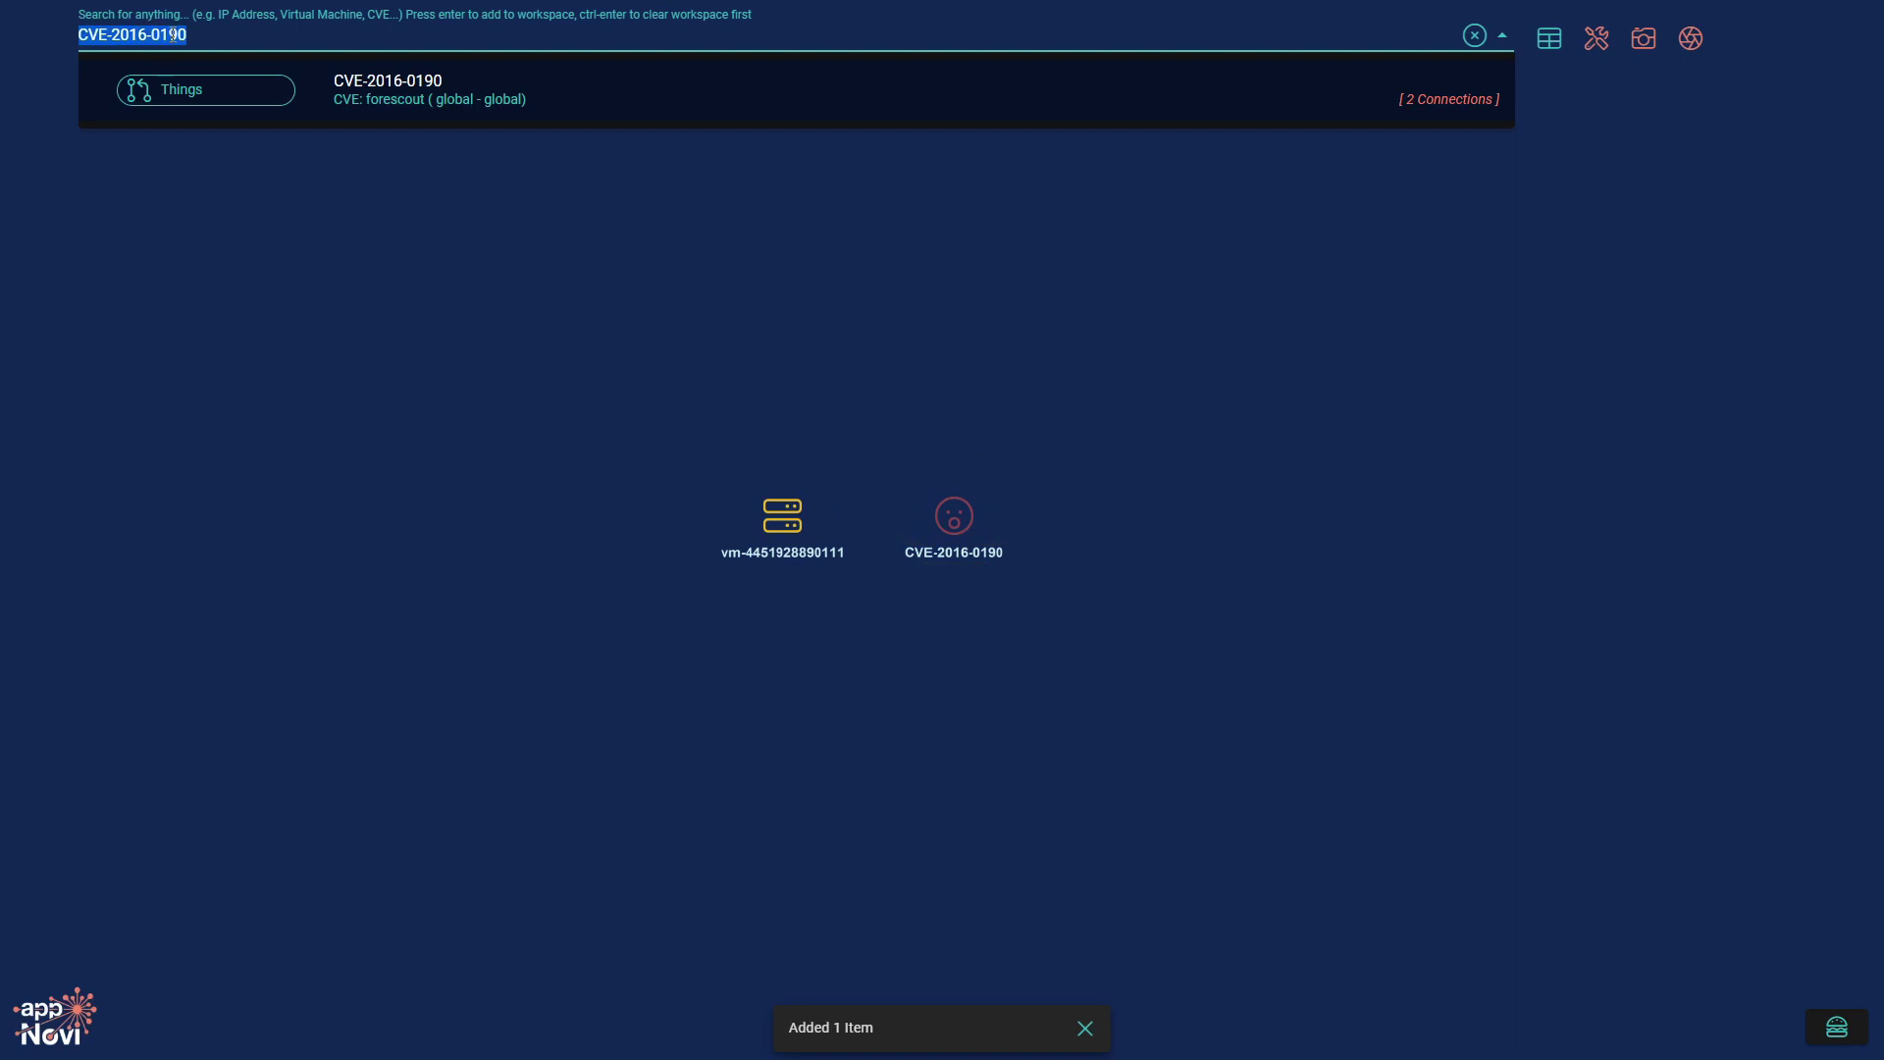
pyautogui.write('homer')
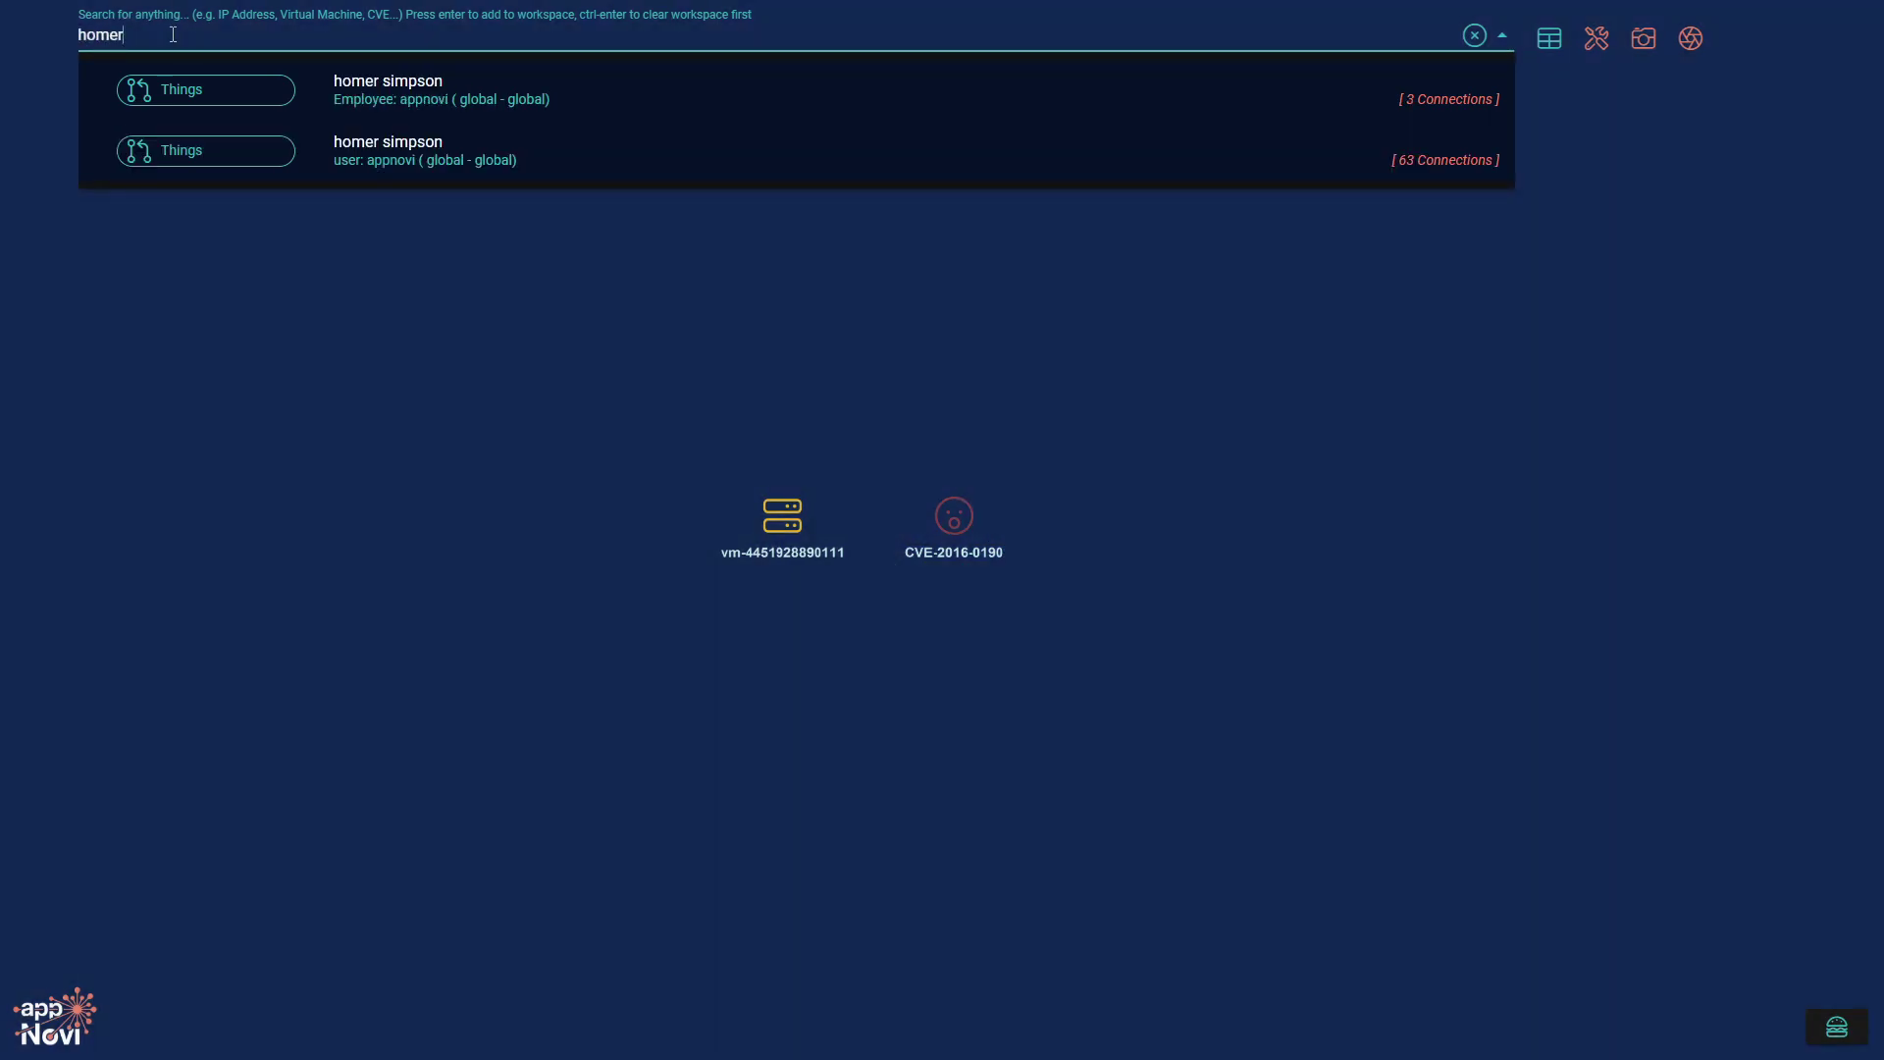
pyautogui.keyDown('ctrl'); pyautogui.click(502, 99); pyautogui.keyUp('ctrl')
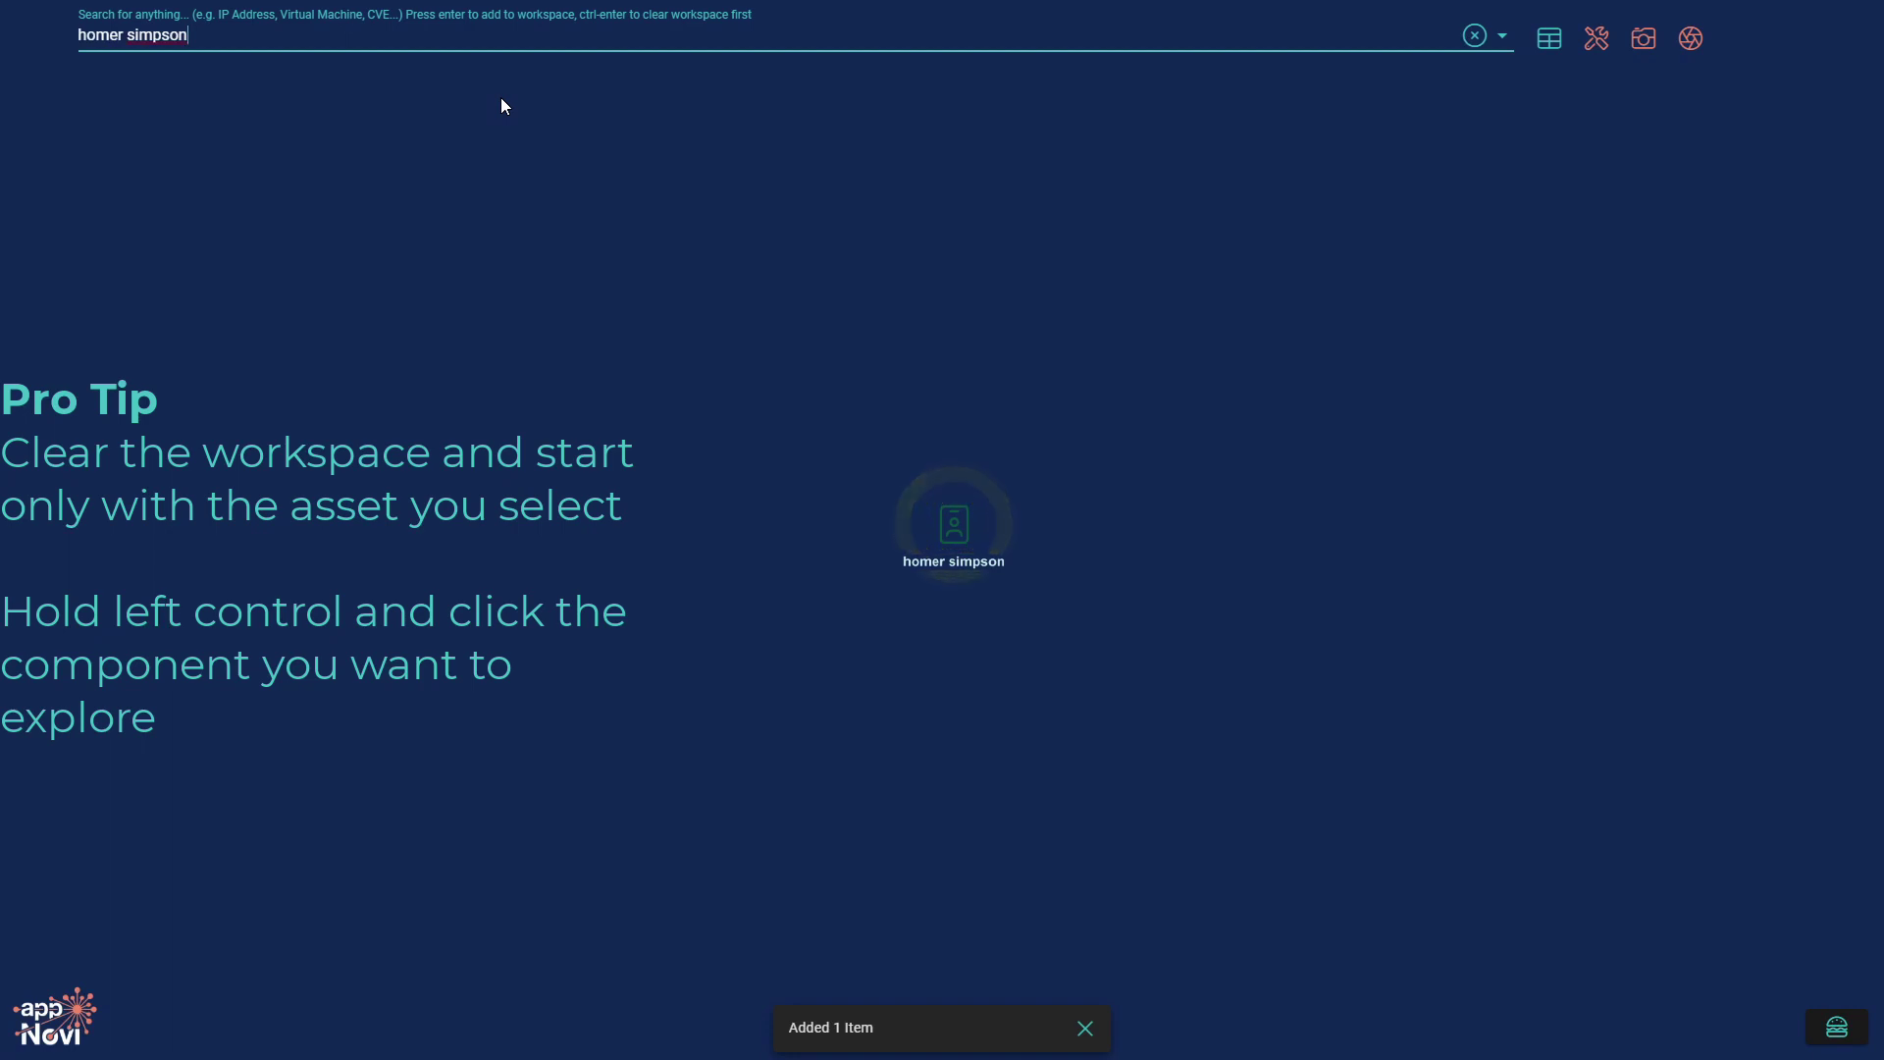
# Show the employee's component details and hide that component from the workspace.
pyautogui.click(948, 523)
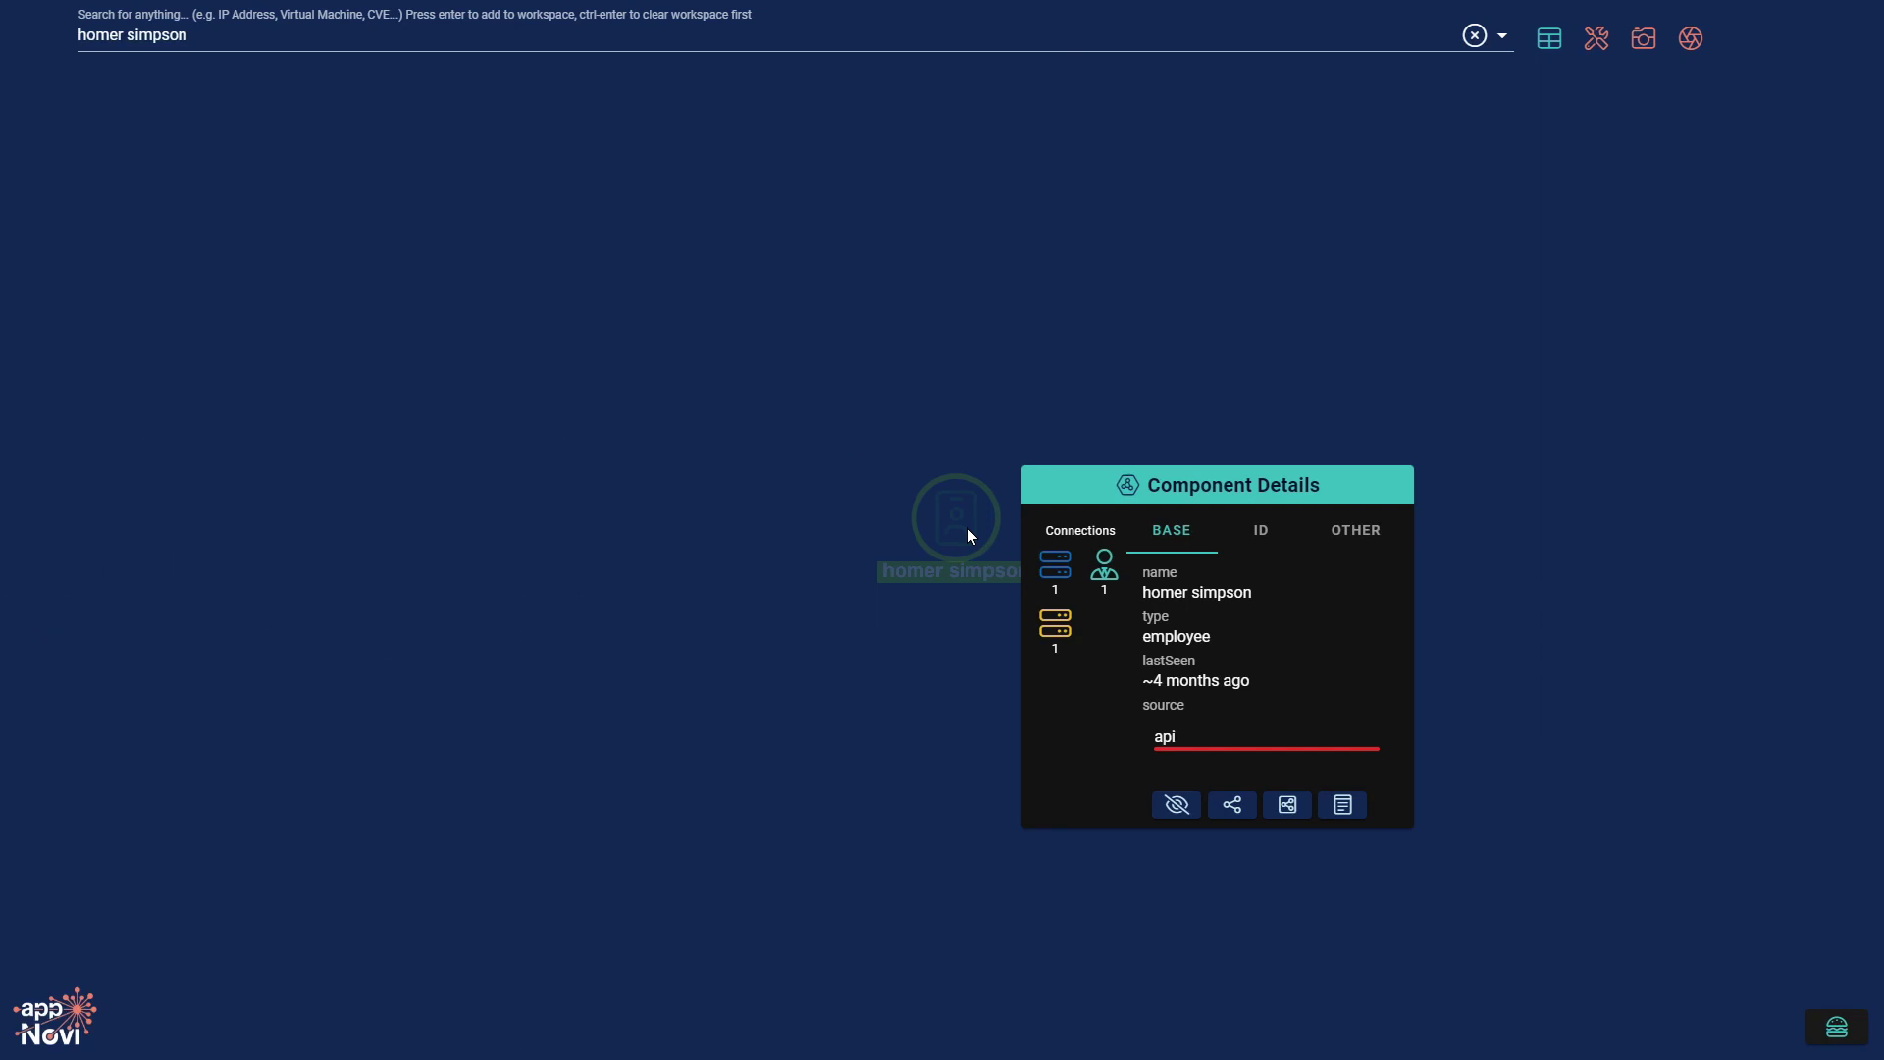
pyautogui.click(1181, 801)
# Search by the property r7_os with the value Ubun and add the EC2 instance ip-172-31-21-225.ec2.internal to the workspace.
pyautogui.click(167, 21)
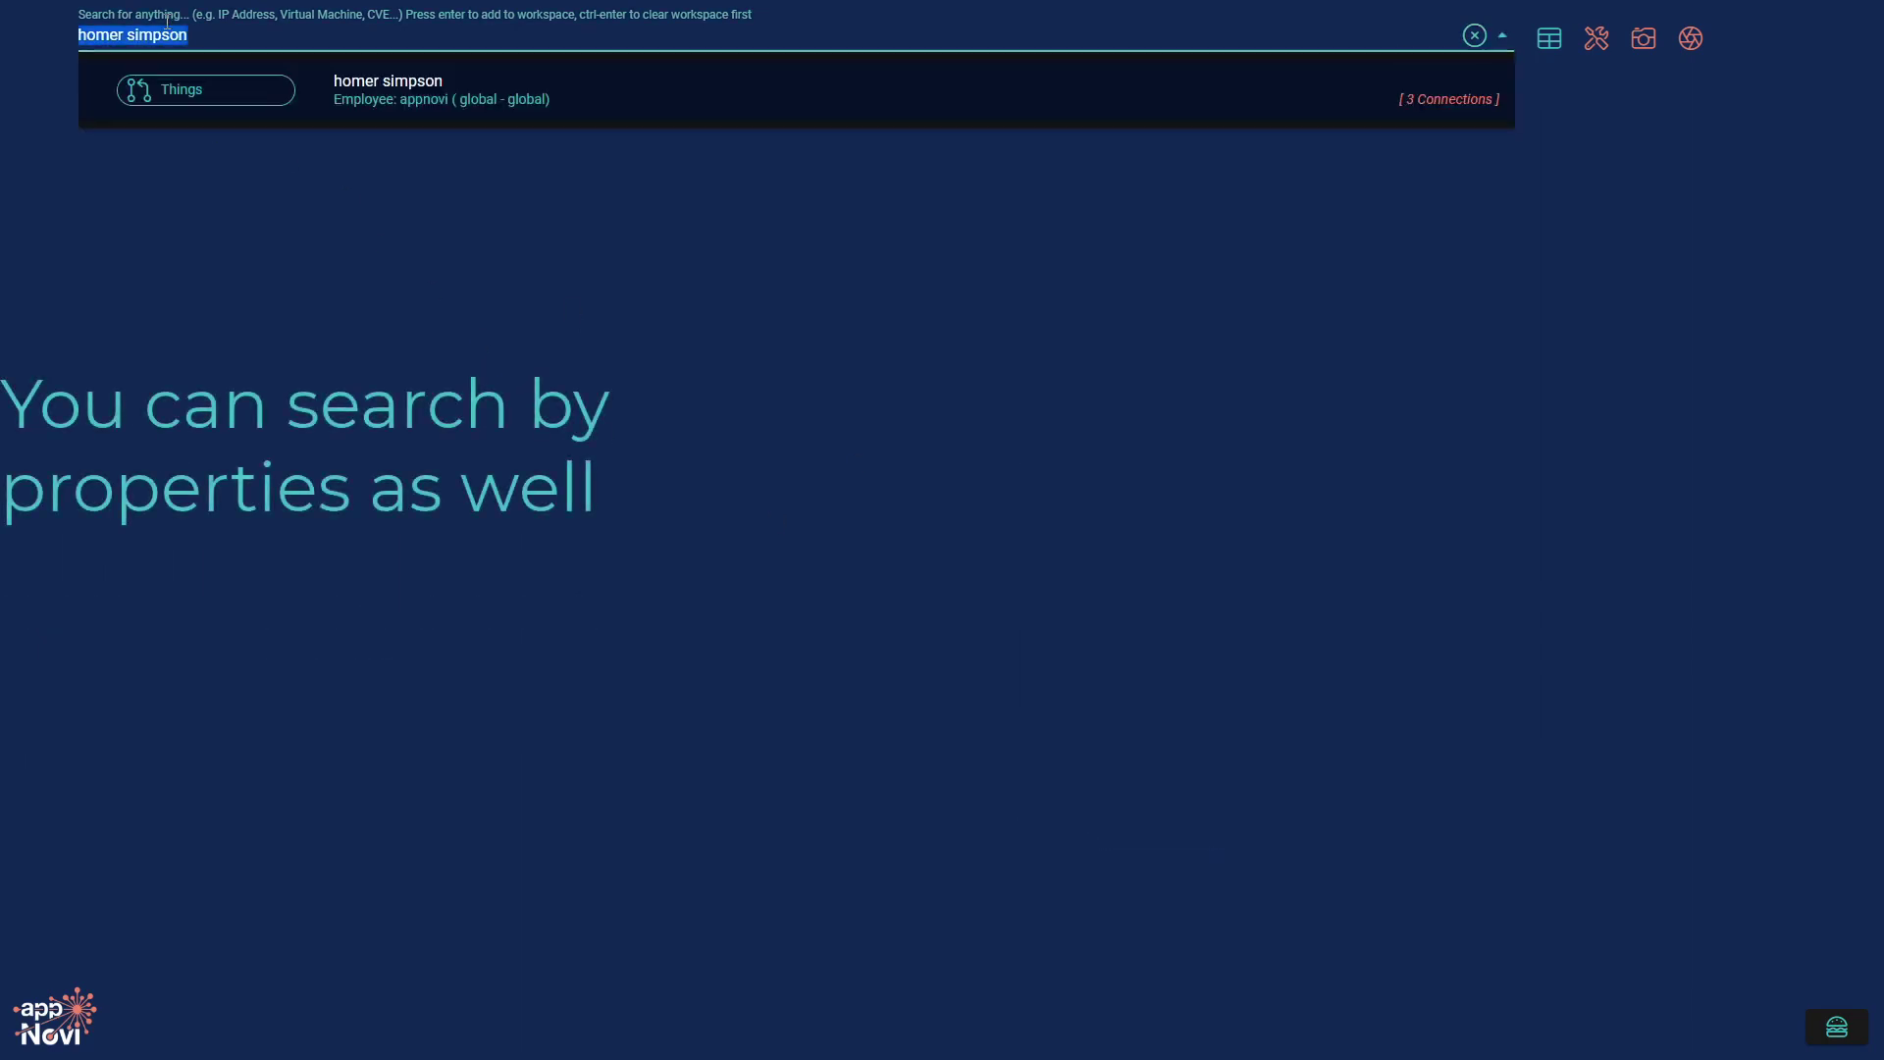
pyautogui.press('BackSpace')
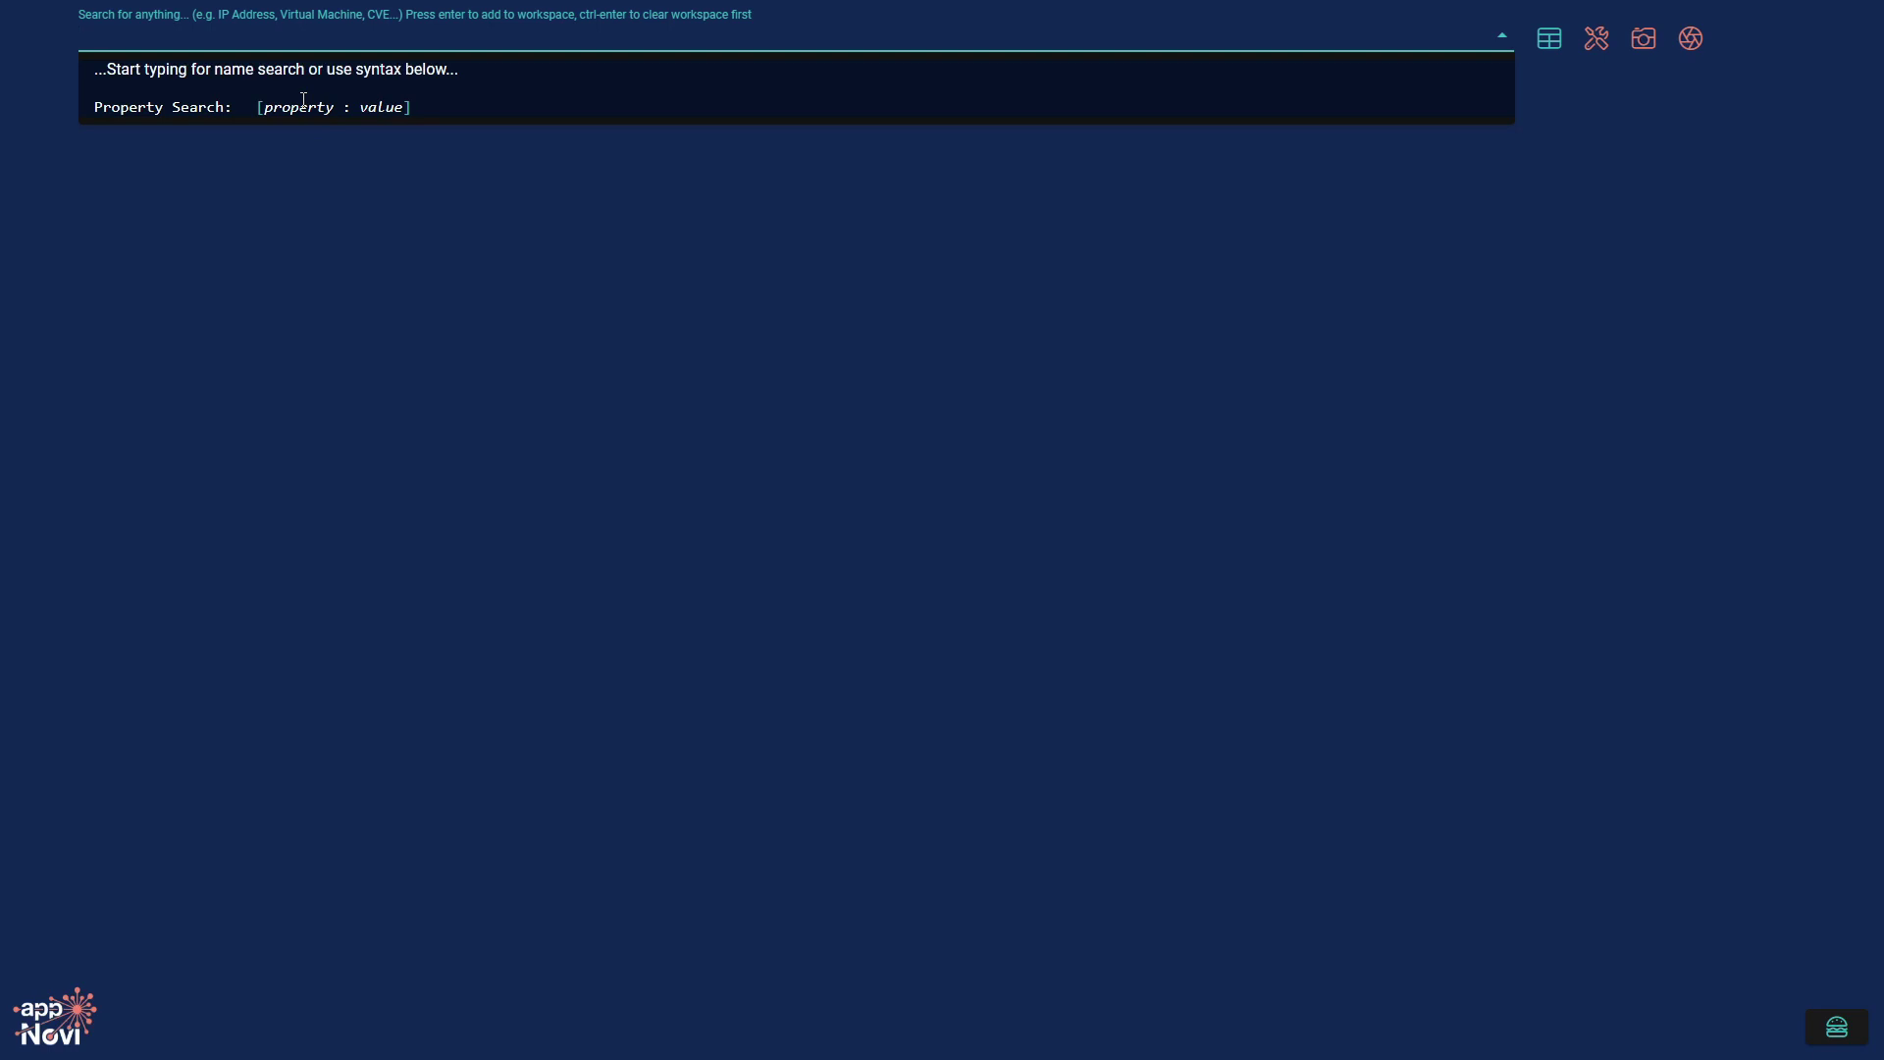
pyautogui.write('[r7')
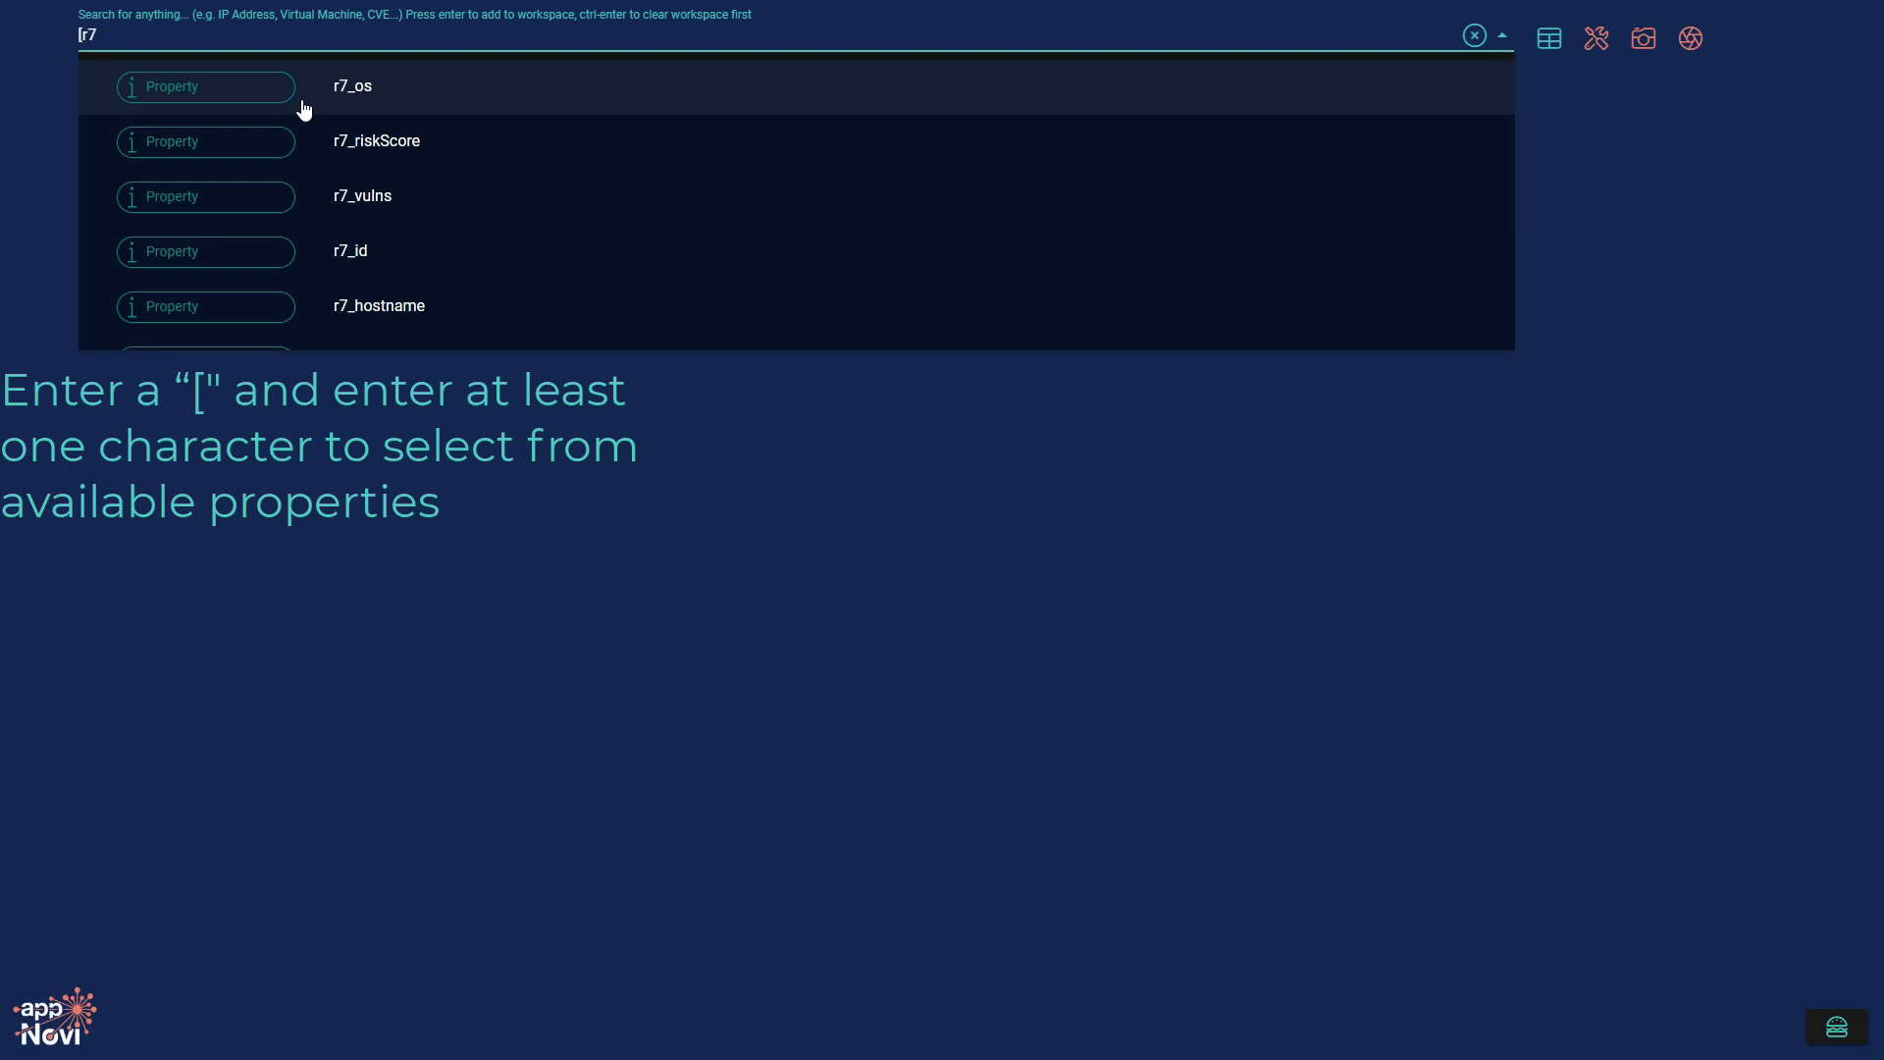
pyautogui.scroll(-1, 422, 176)
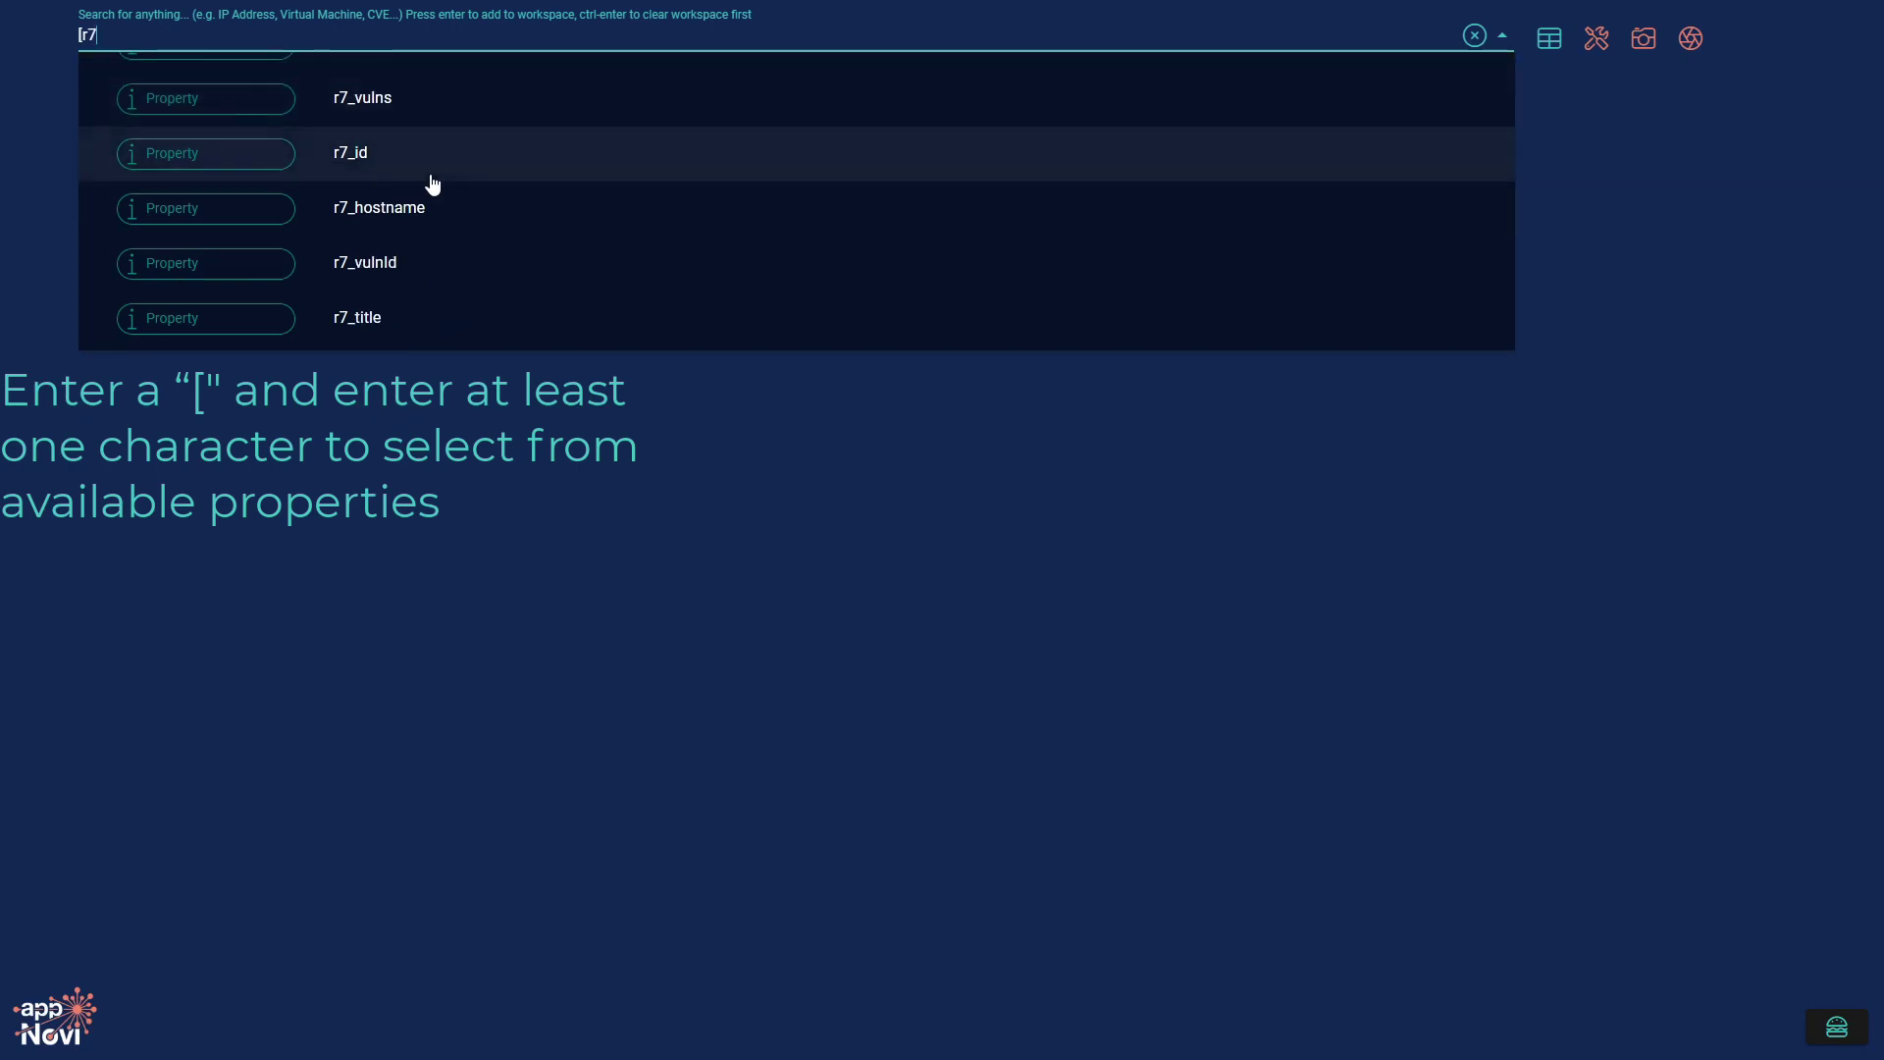
pyautogui.scroll(-1, 431, 183)
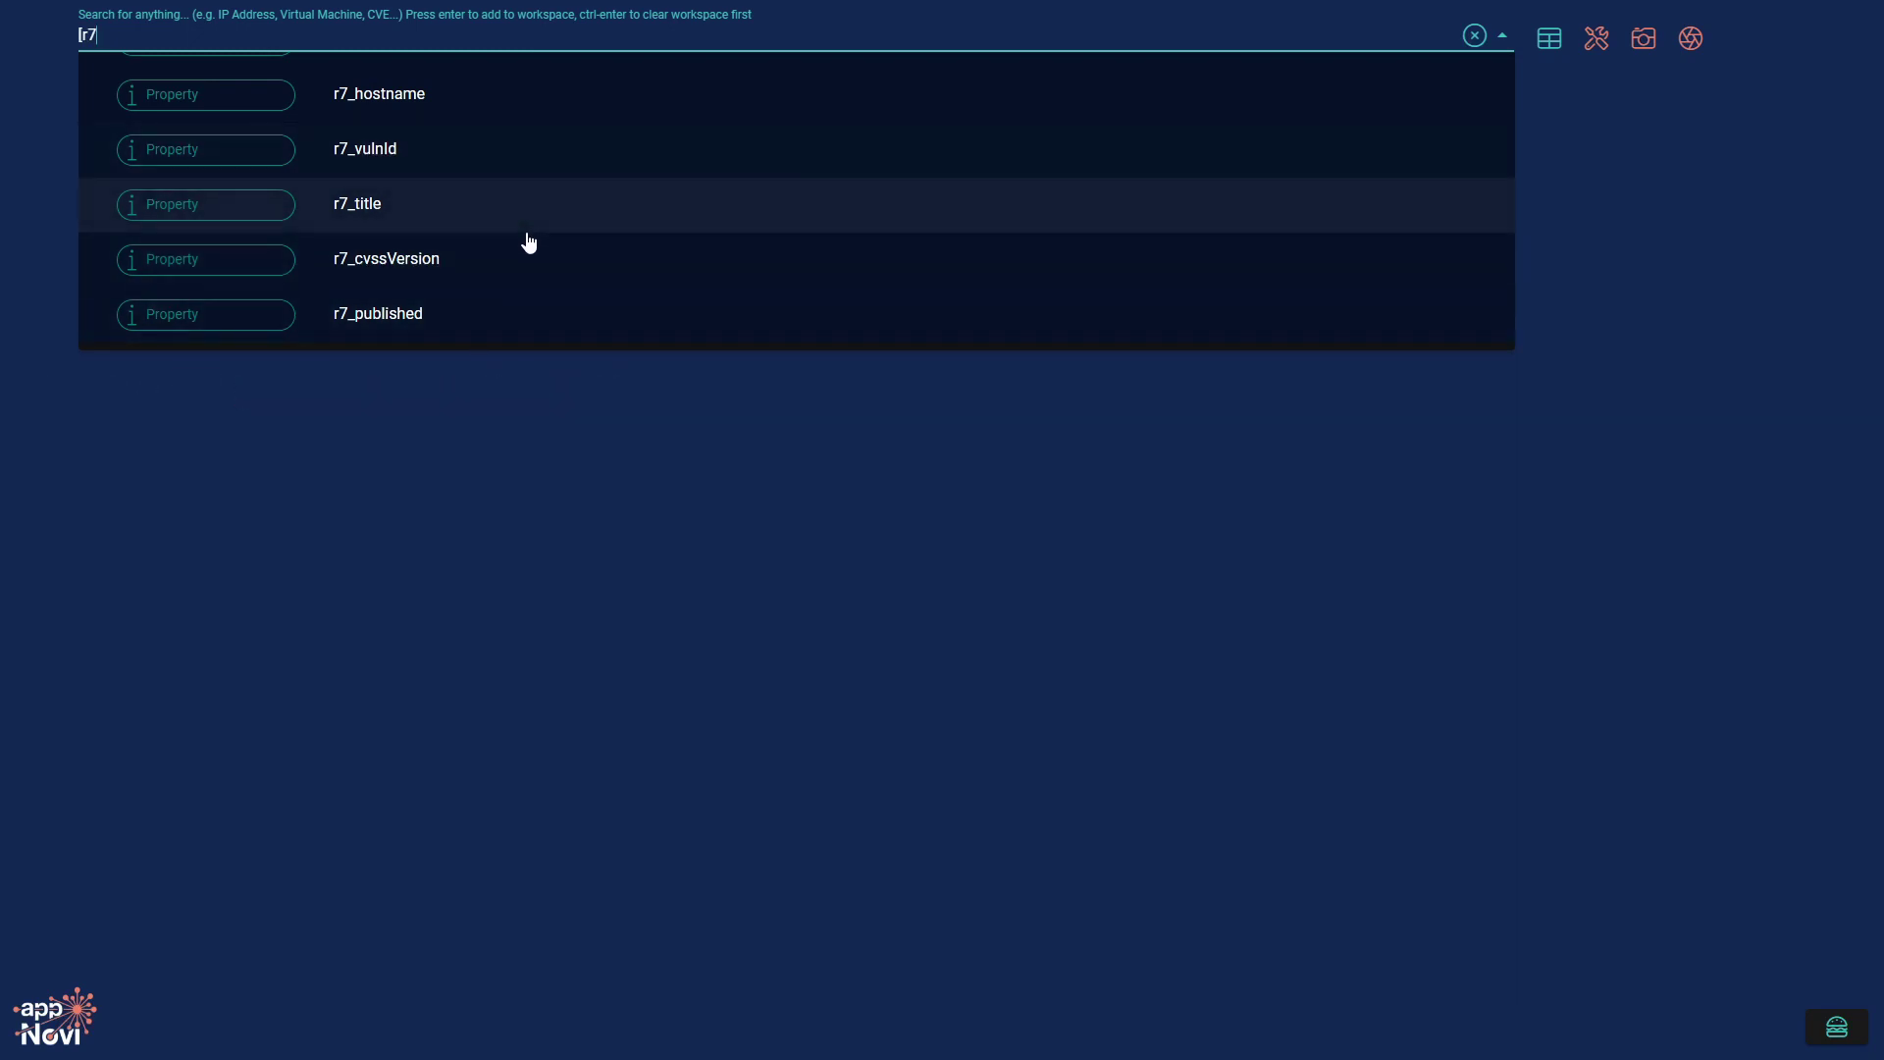
pyautogui.scroll(2, 527, 241)
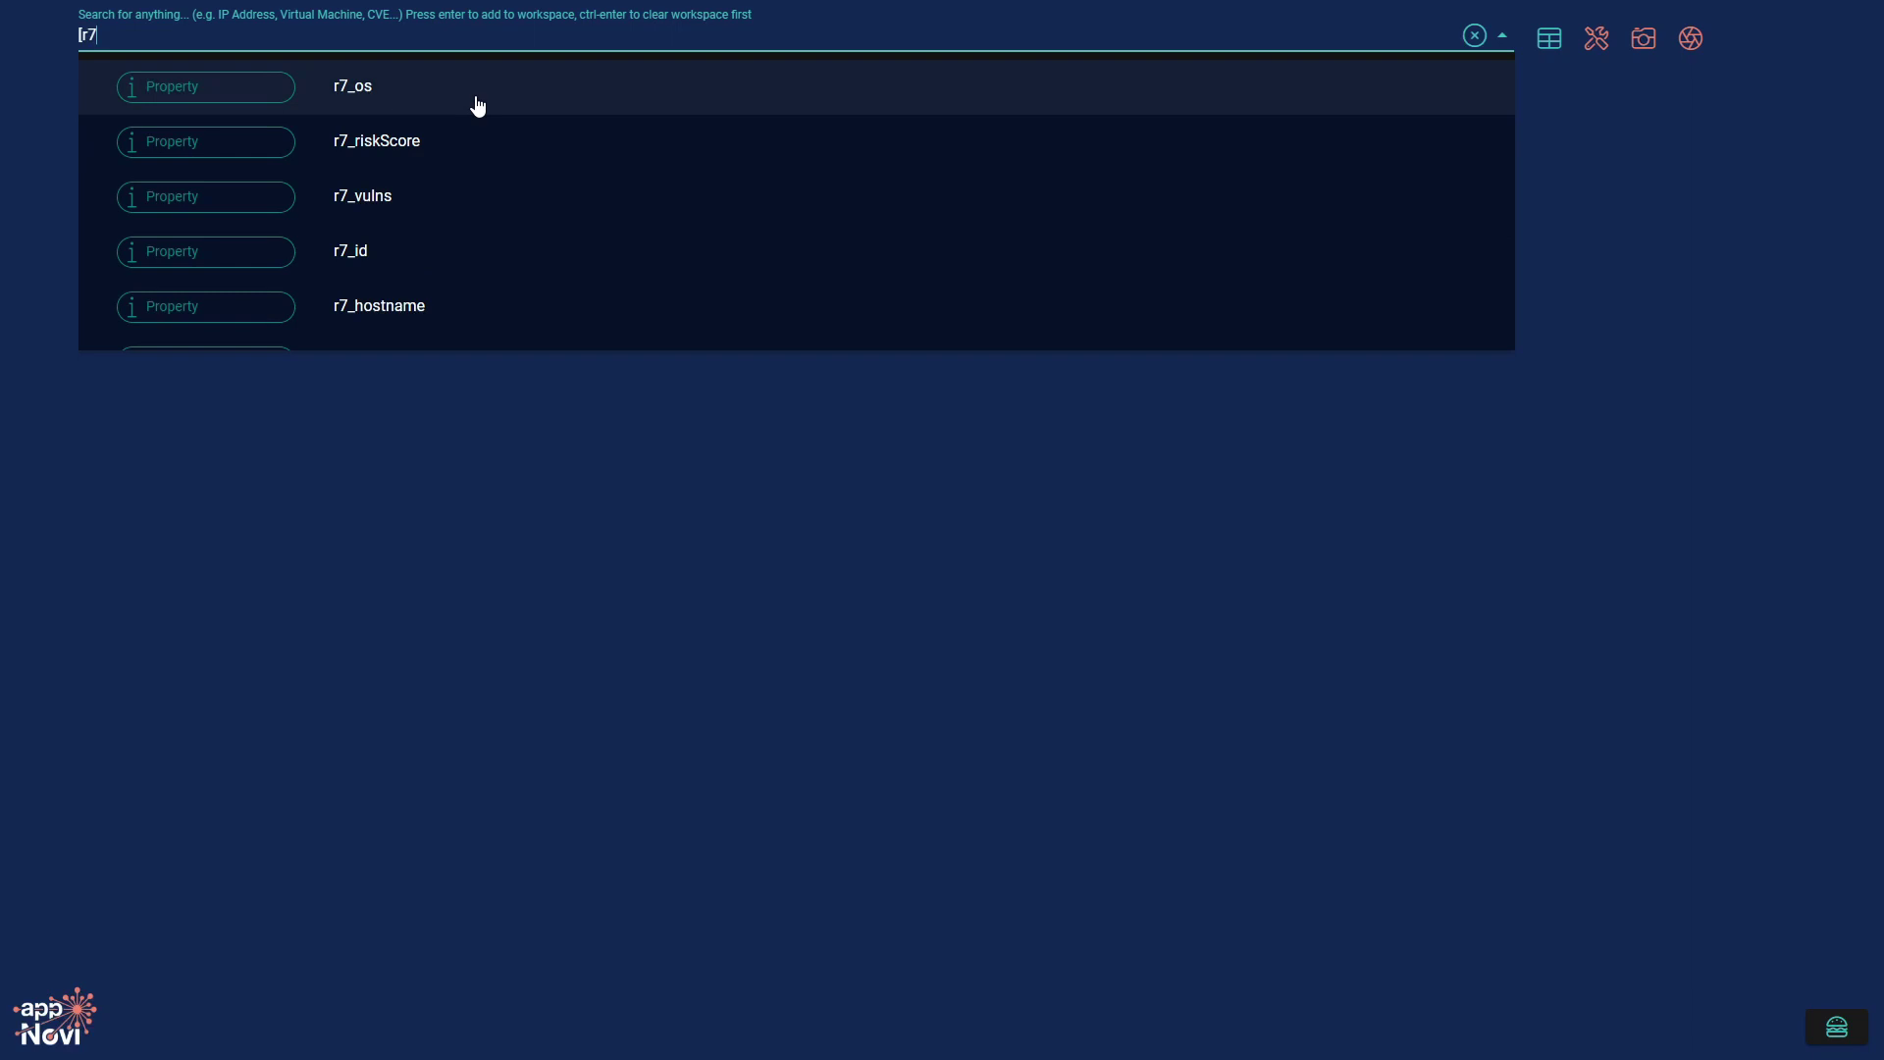
pyautogui.click(477, 98)
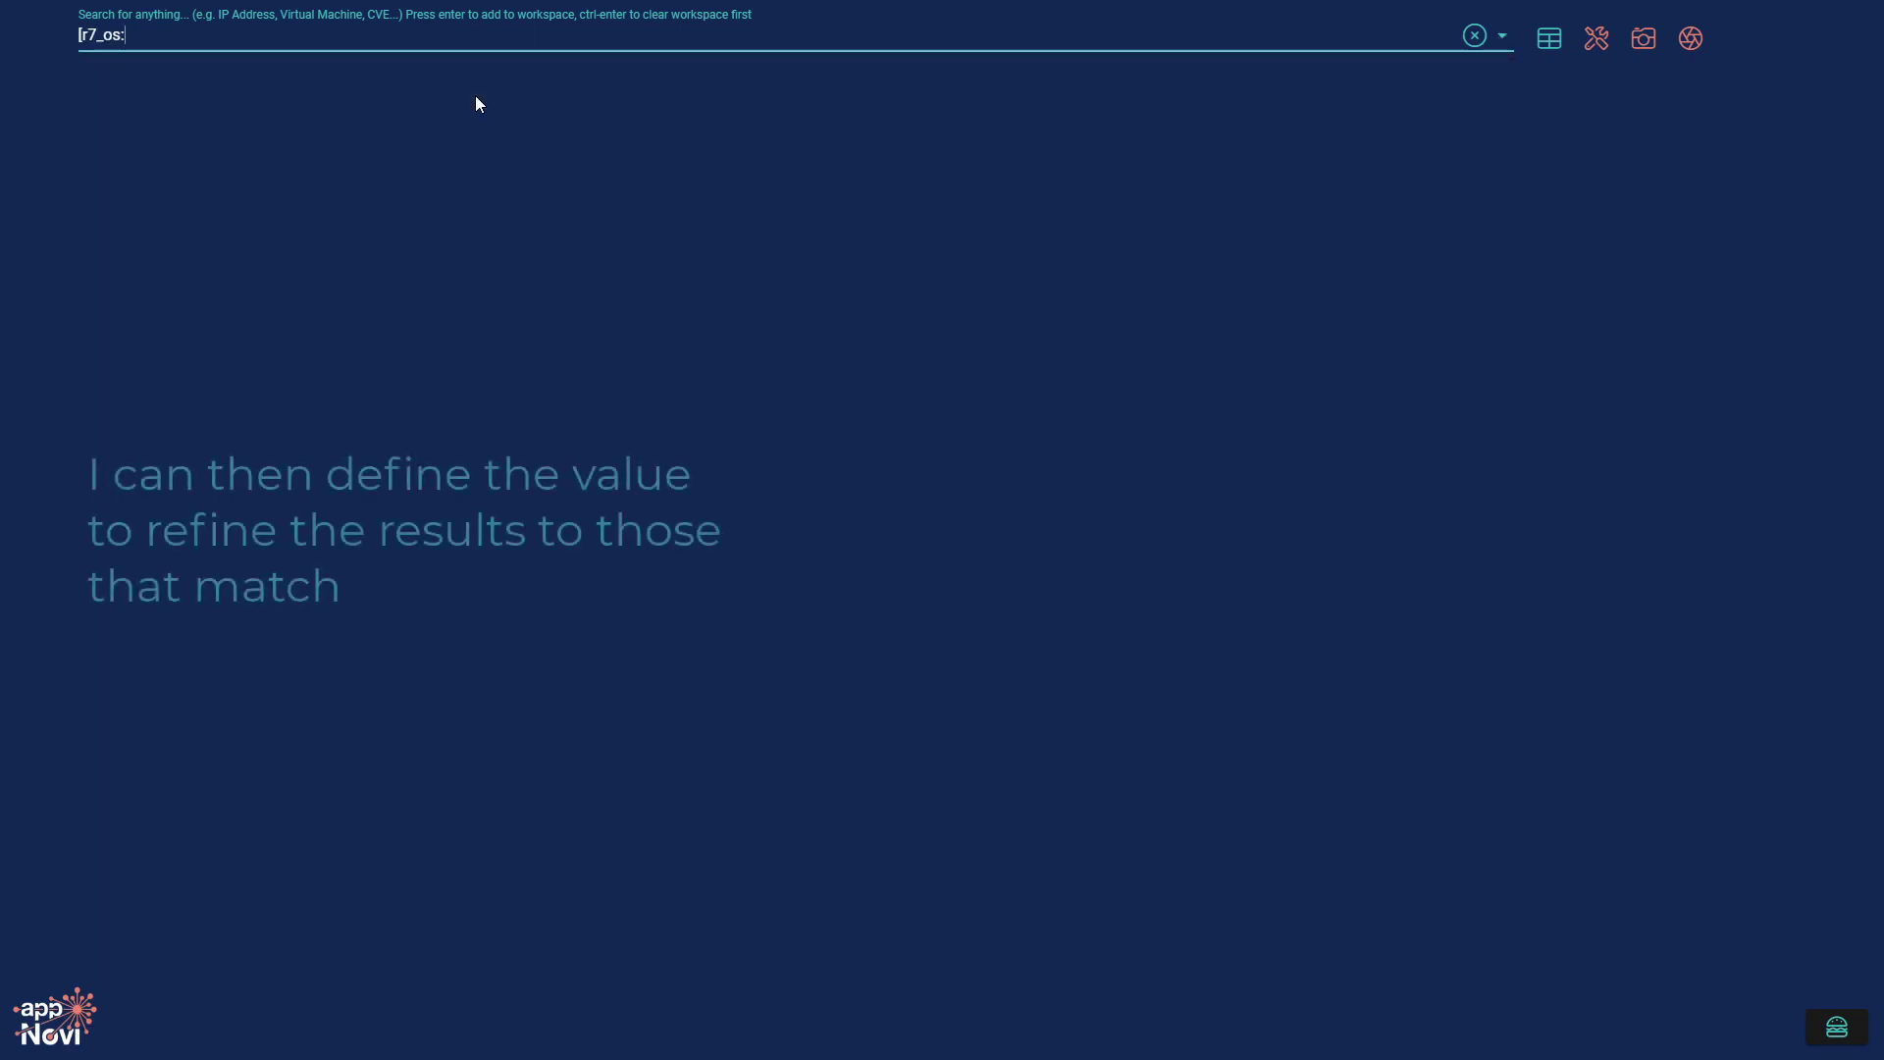
pyautogui.write('Ubun')
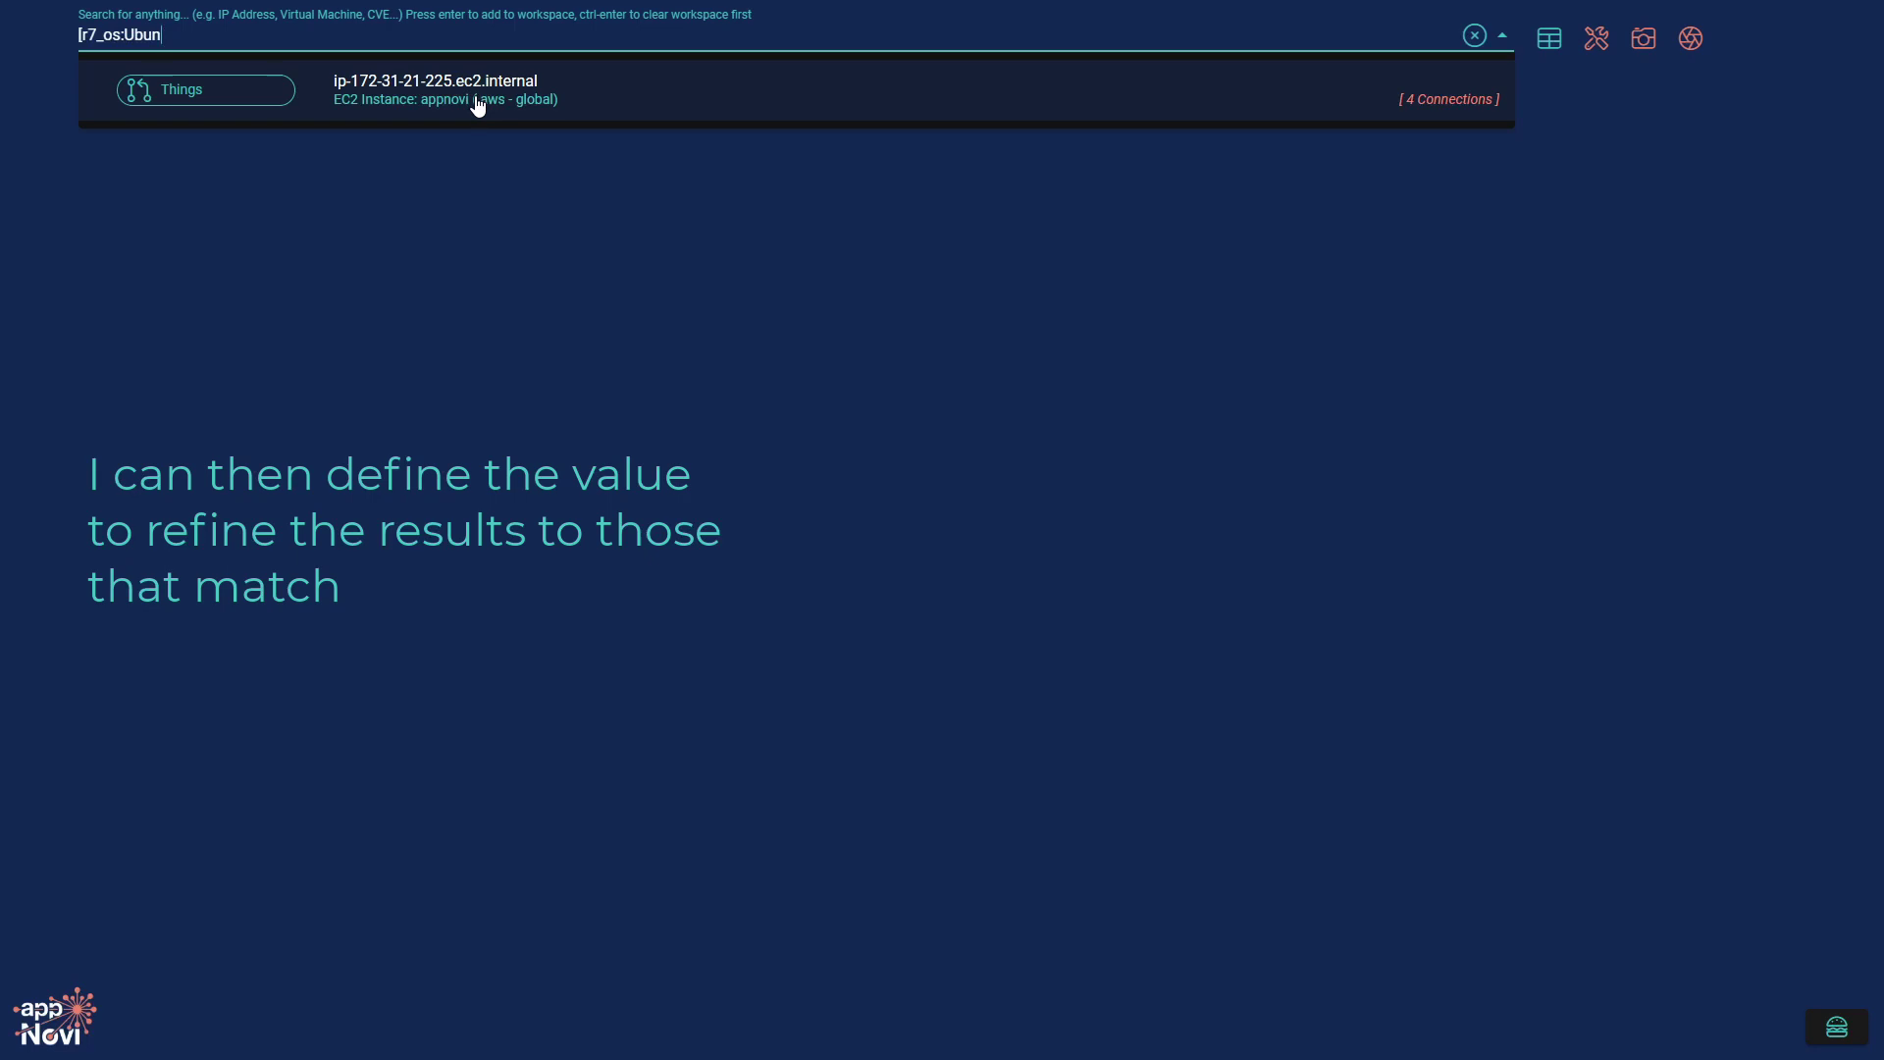
pyautogui.click(476, 98)
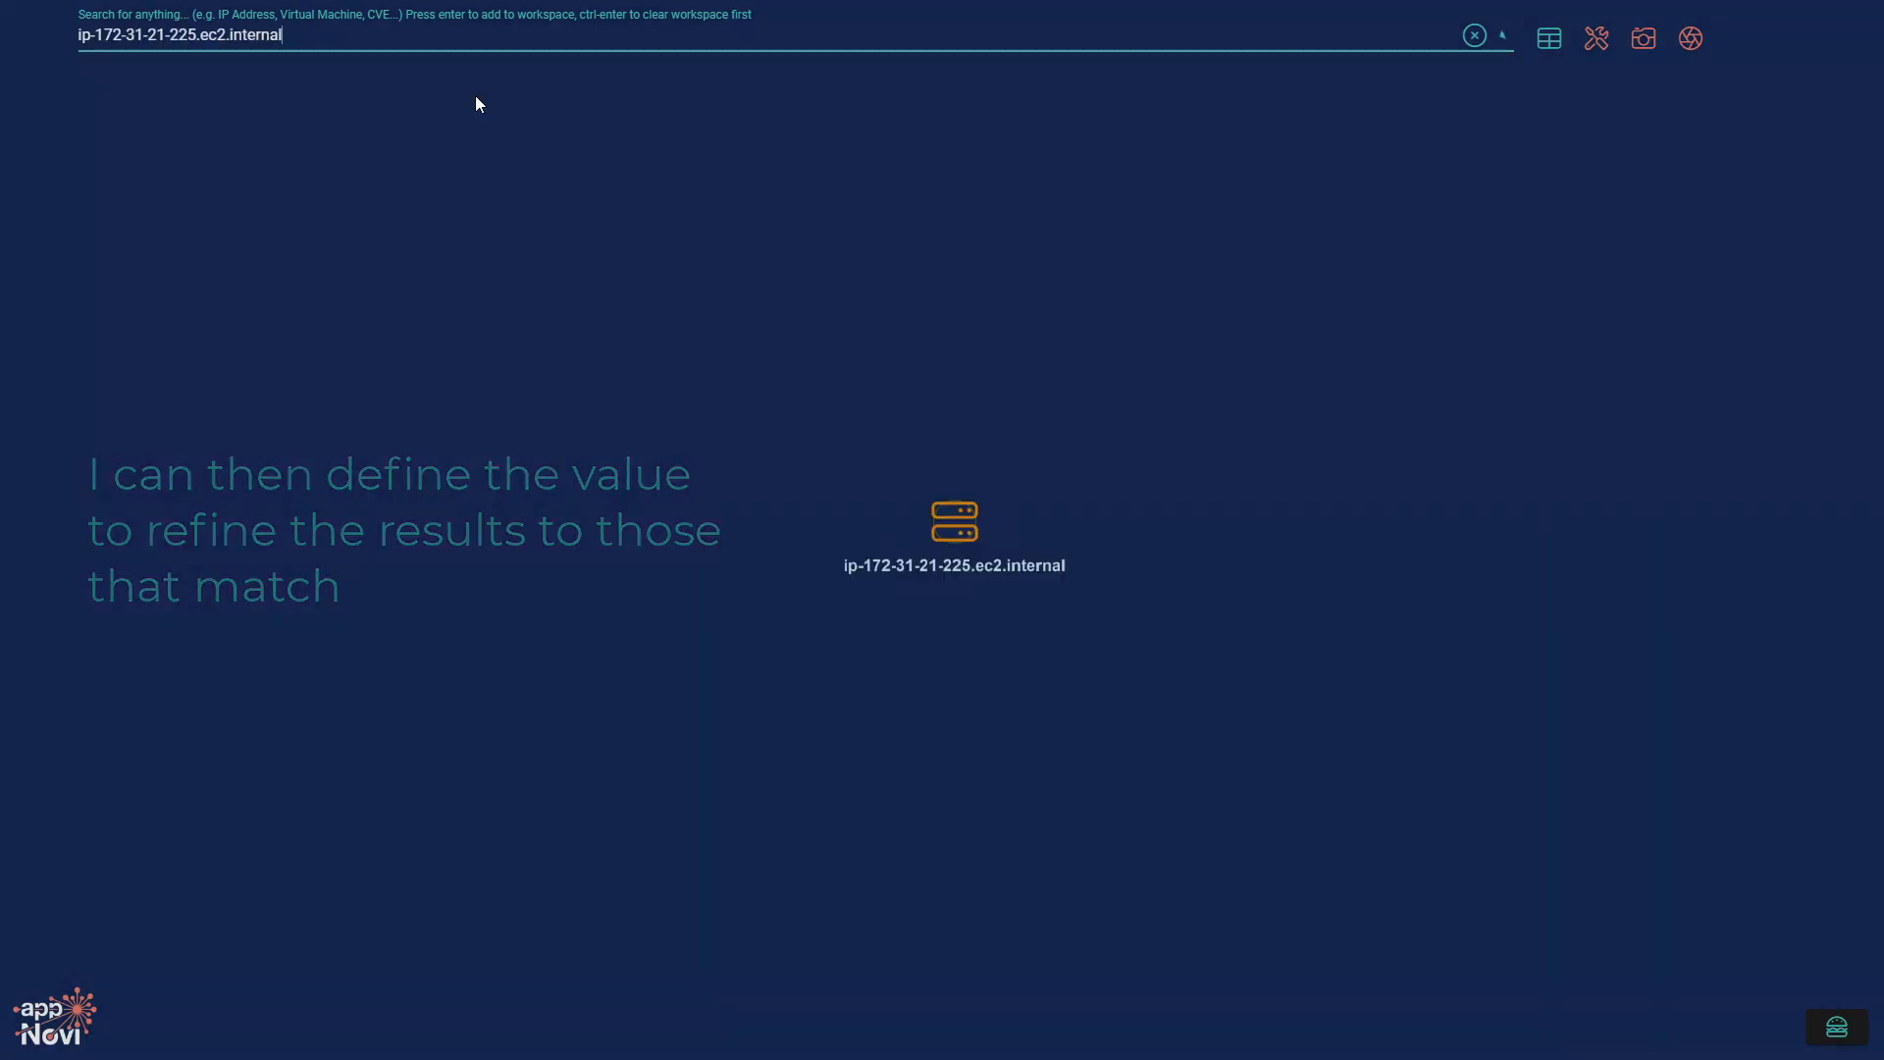
# Show the R7 details of the ip-172-31-21-225.ec2.internal instance and expand its connections in the workspace.
pyautogui.click(939, 509)
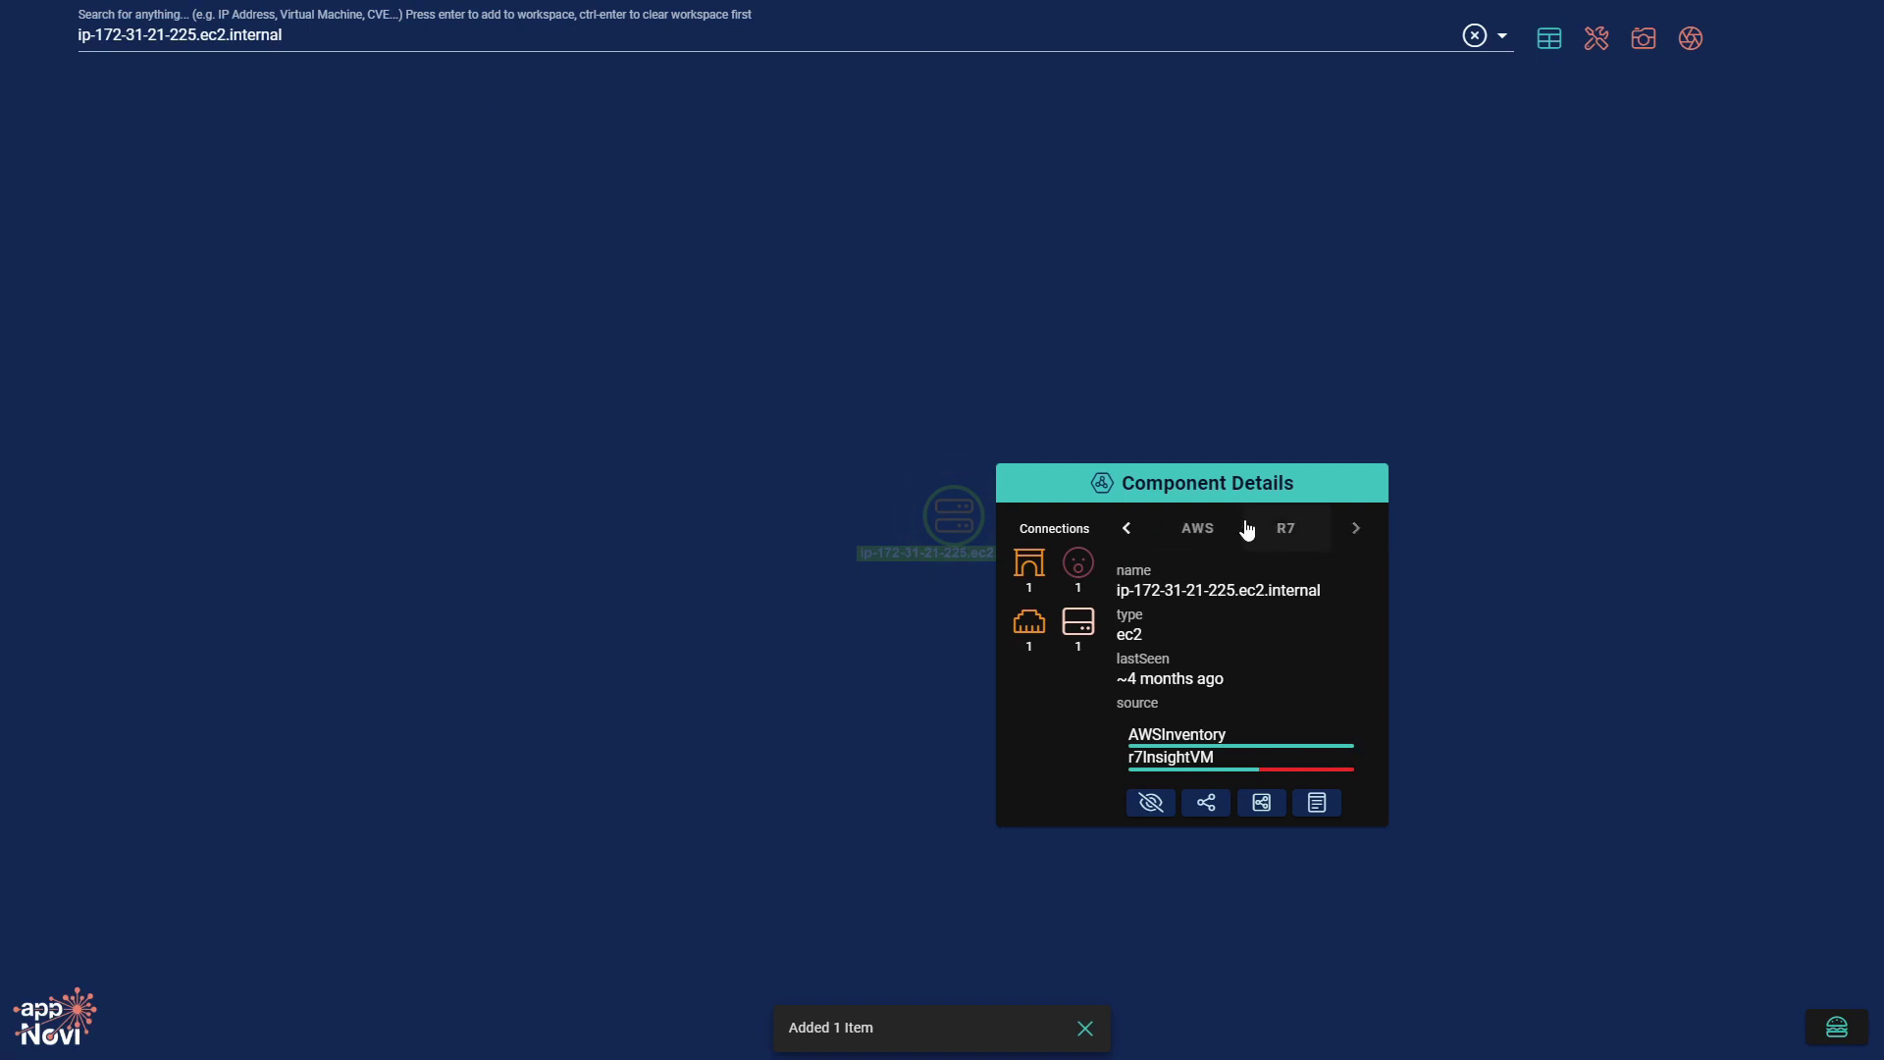
pyautogui.click(1270, 528)
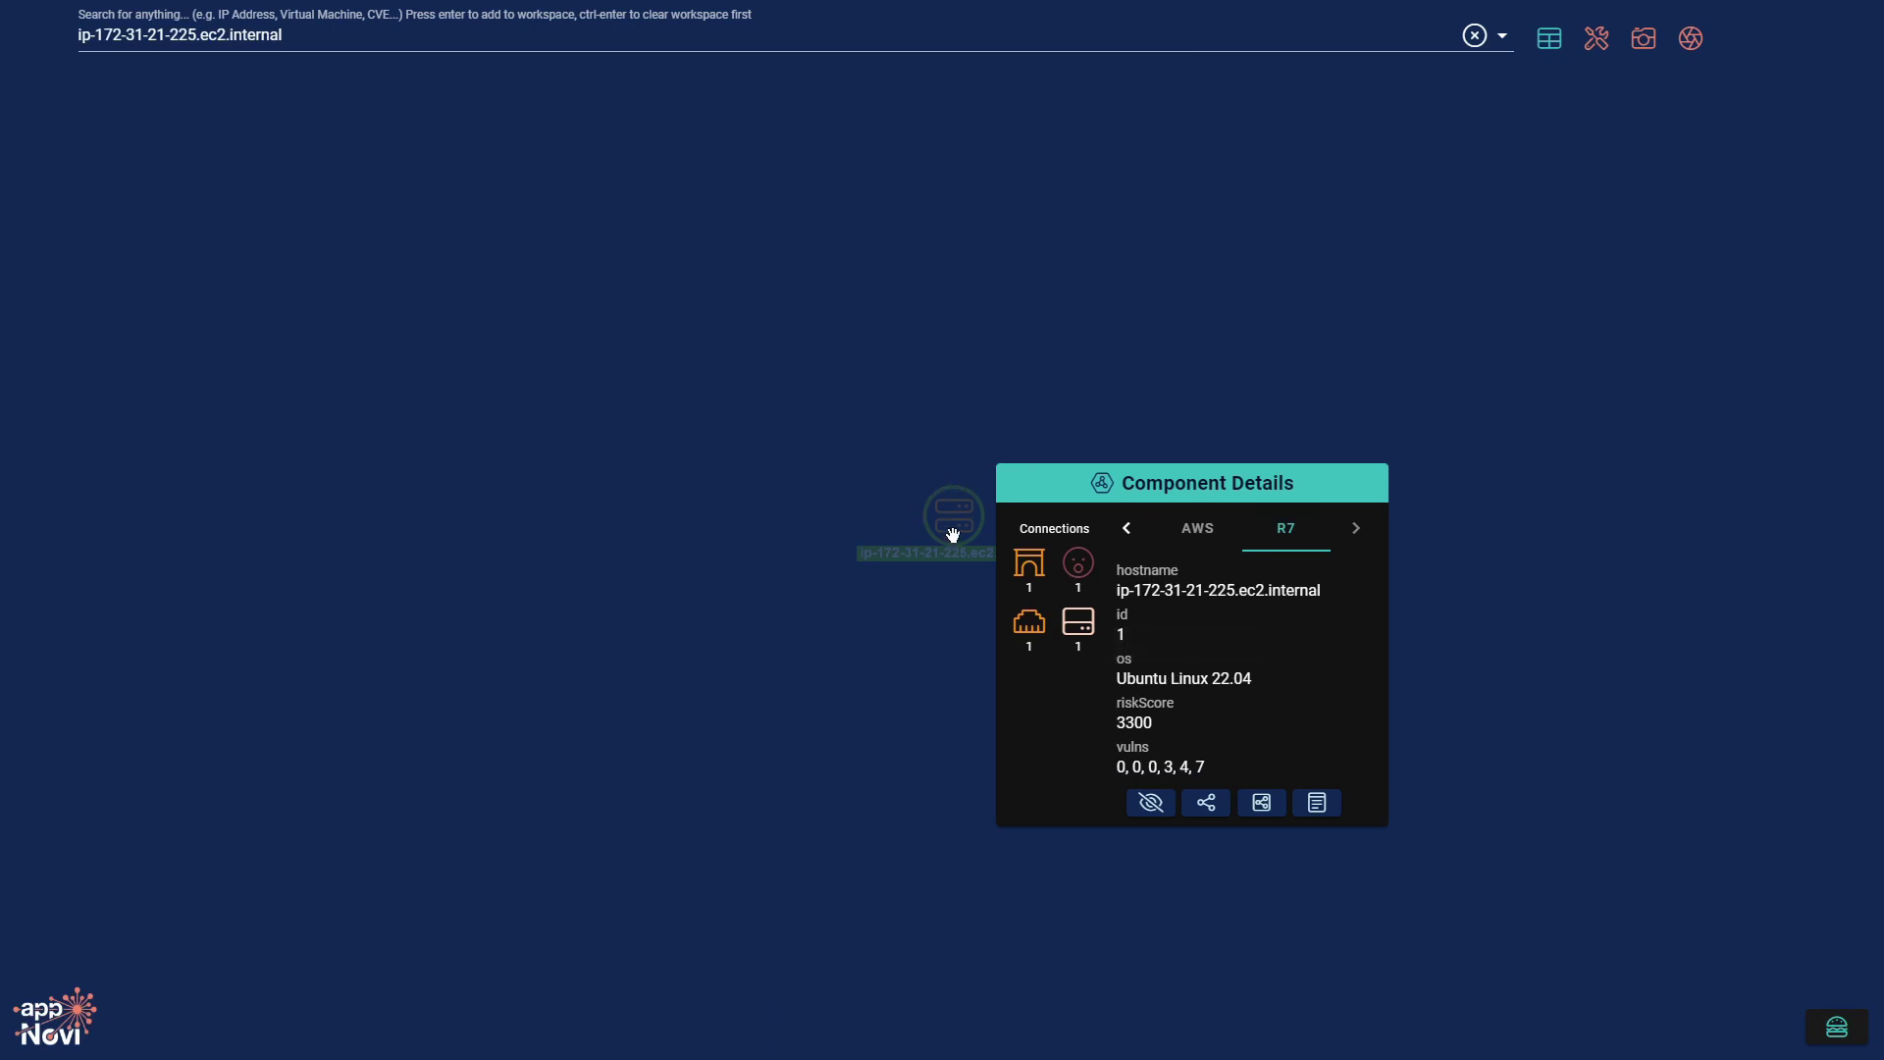
pyautogui.click(1204, 802)
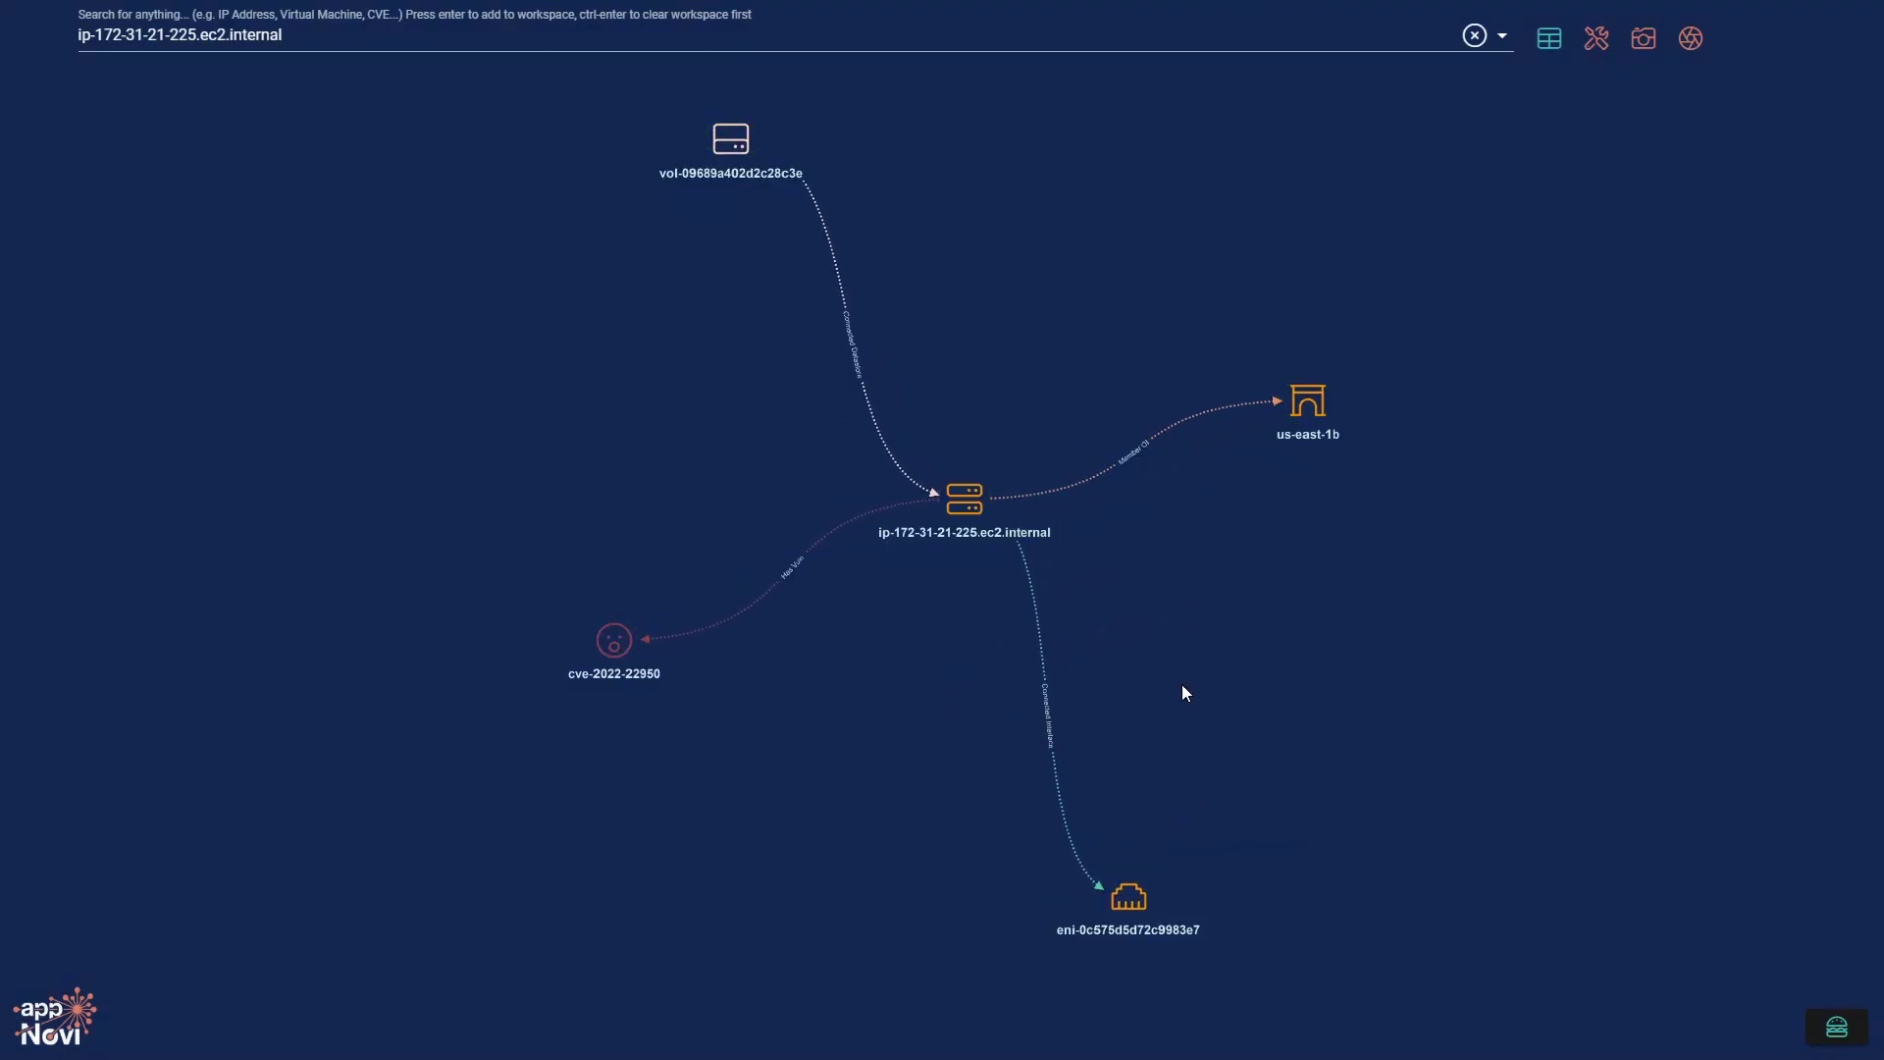
pyautogui.scroll(-2, 1181, 681)
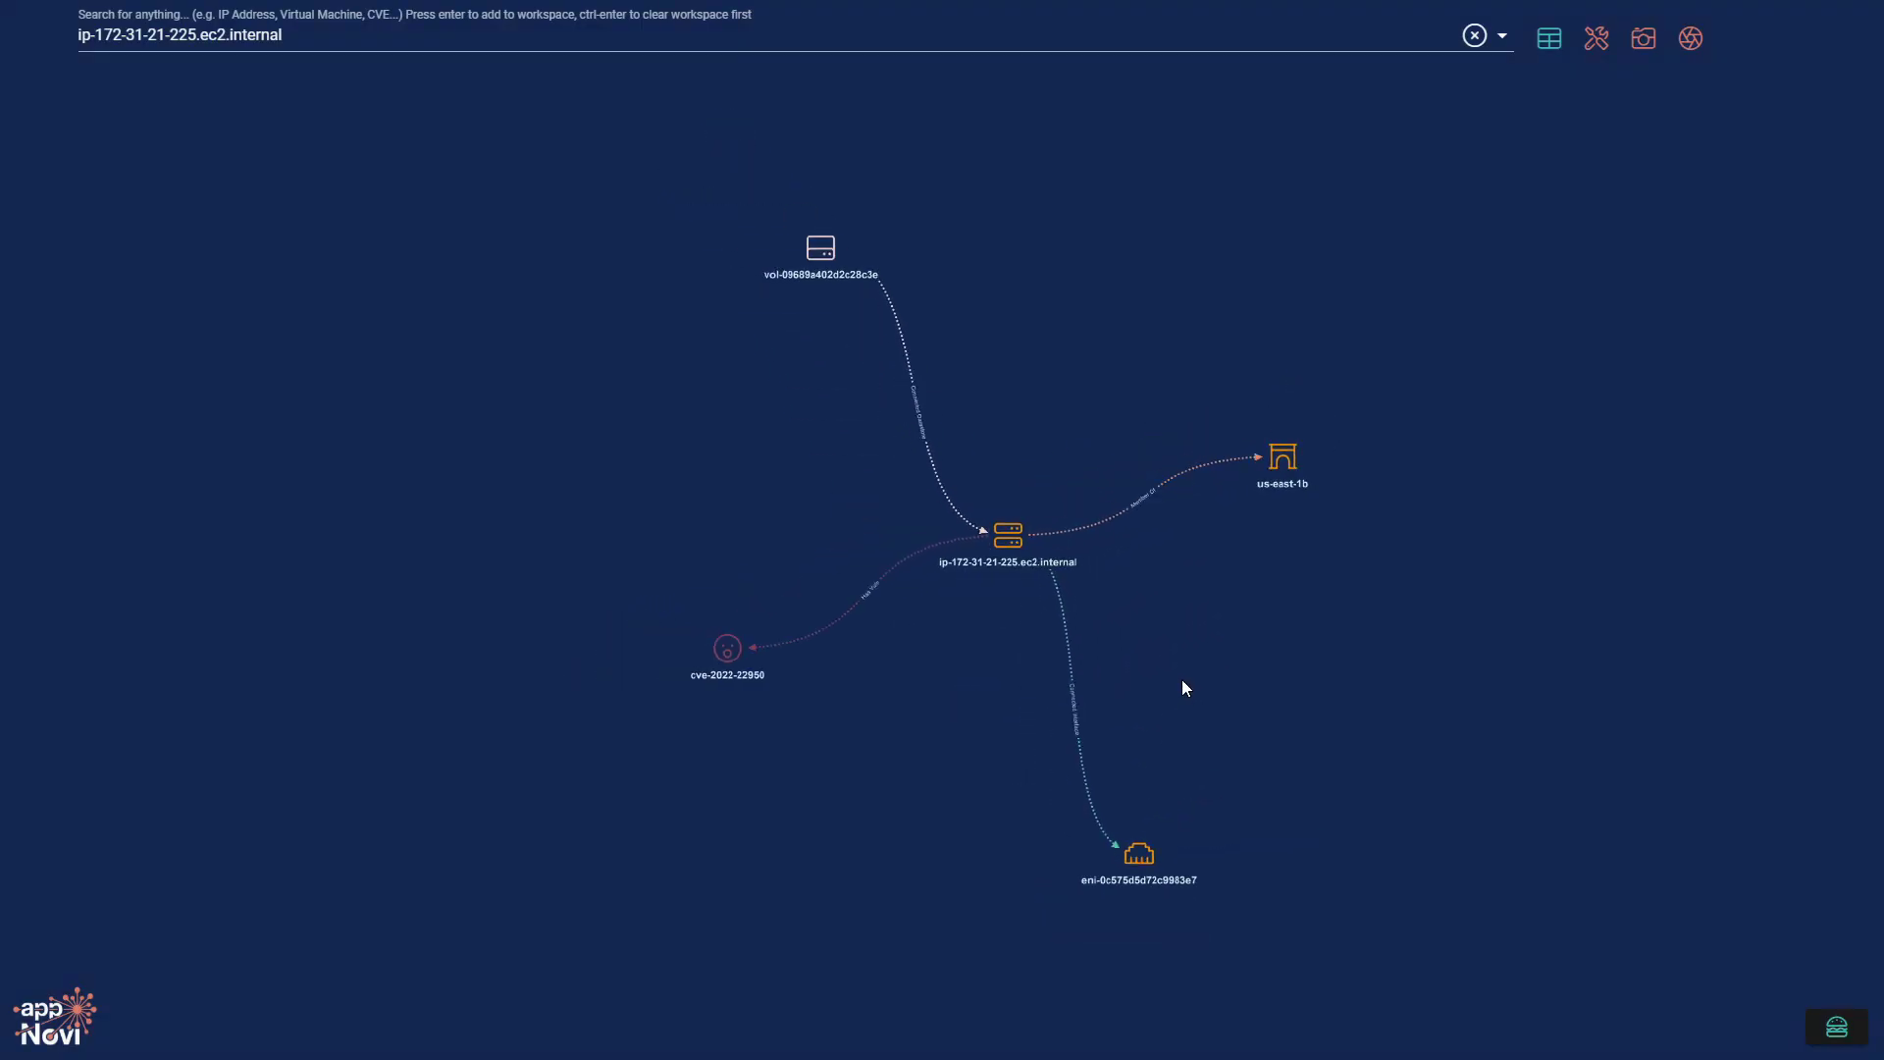
# Review the AWS and R7 details of the ip-172-31-21-225.ec2.internal instance.
pyautogui.click(934, 437)
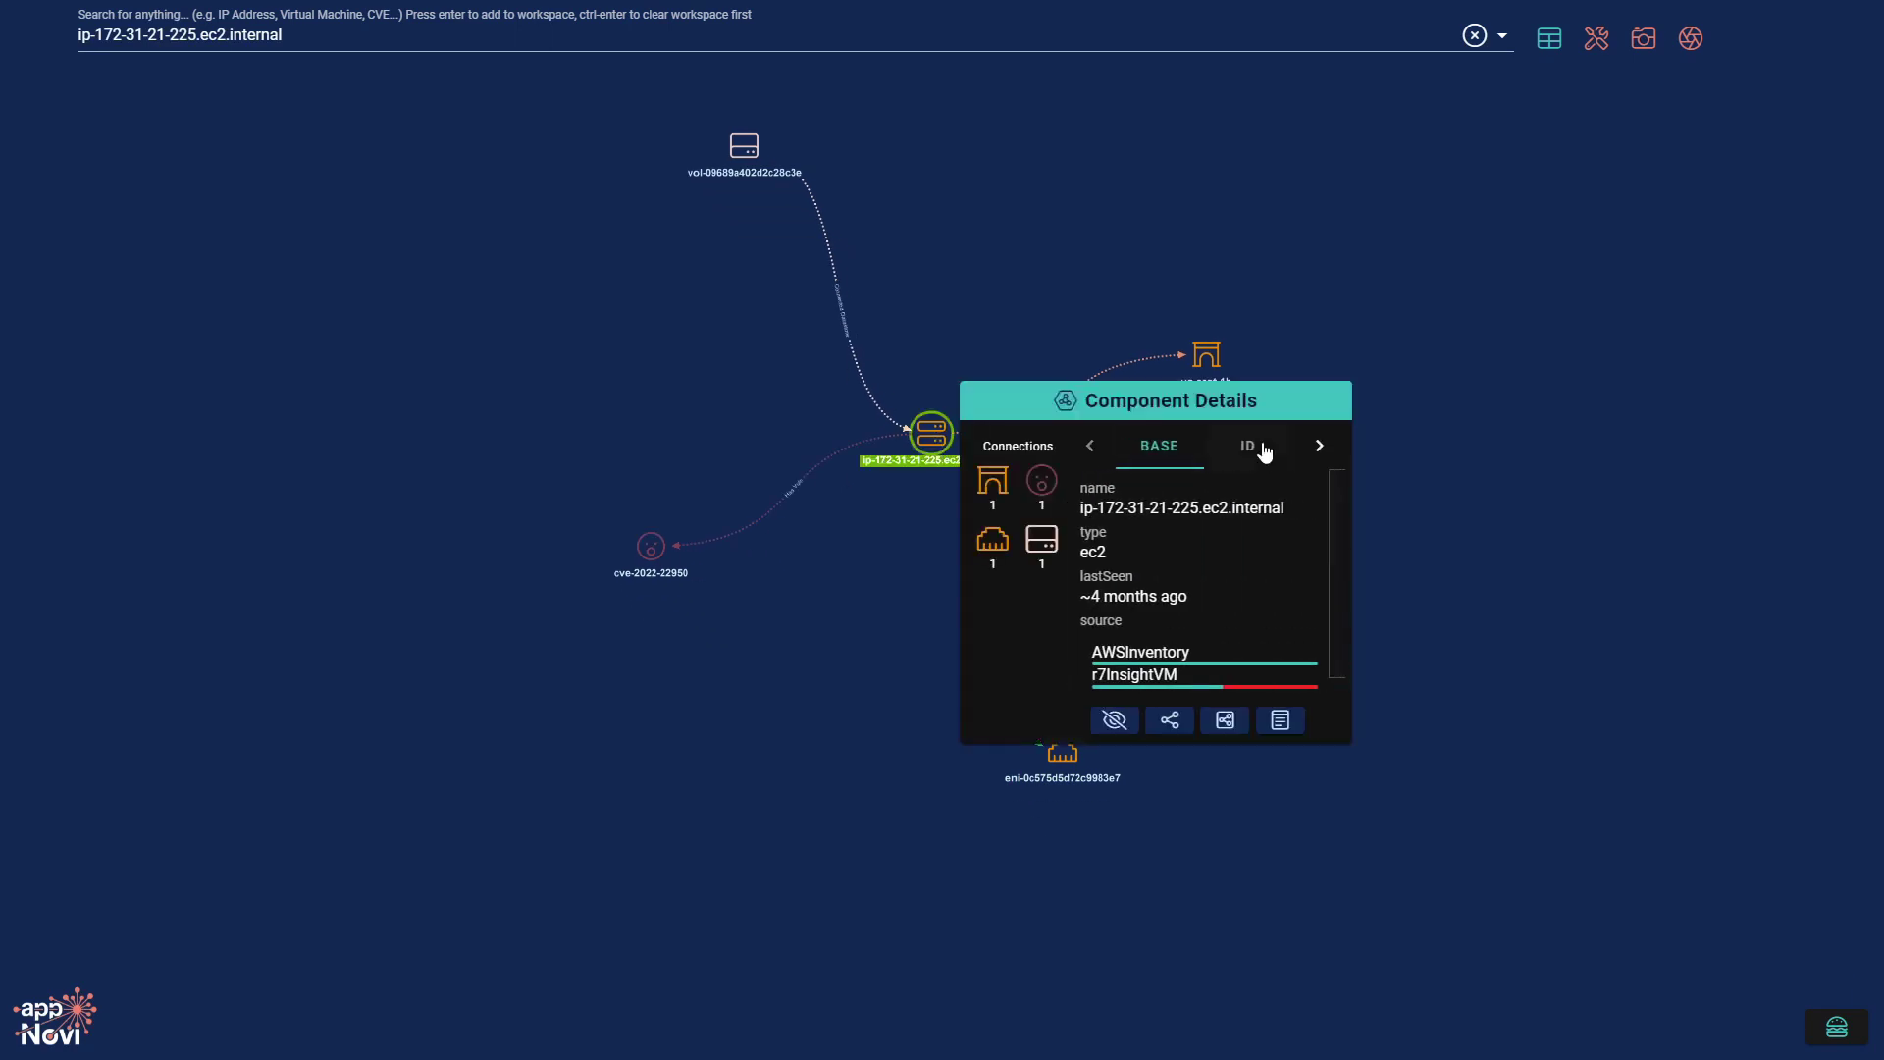
pyautogui.click(1157, 449)
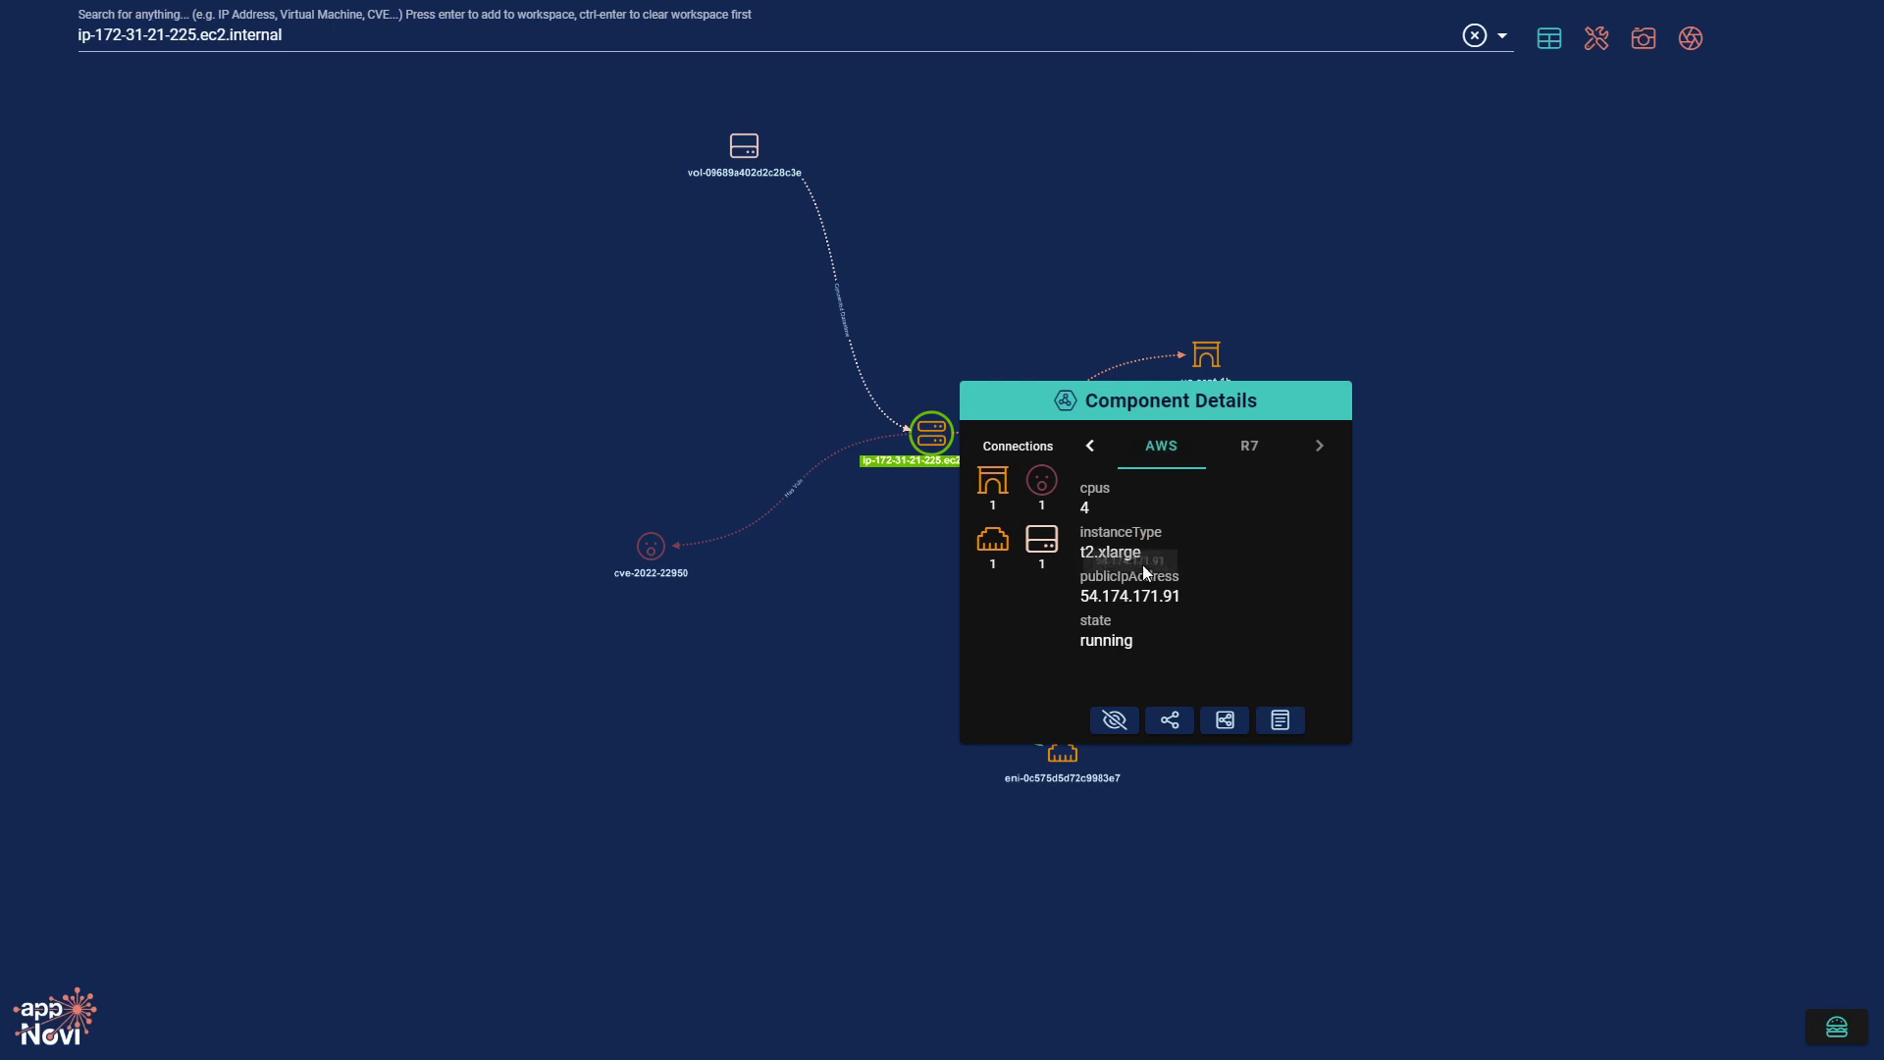
pyautogui.click(1246, 453)
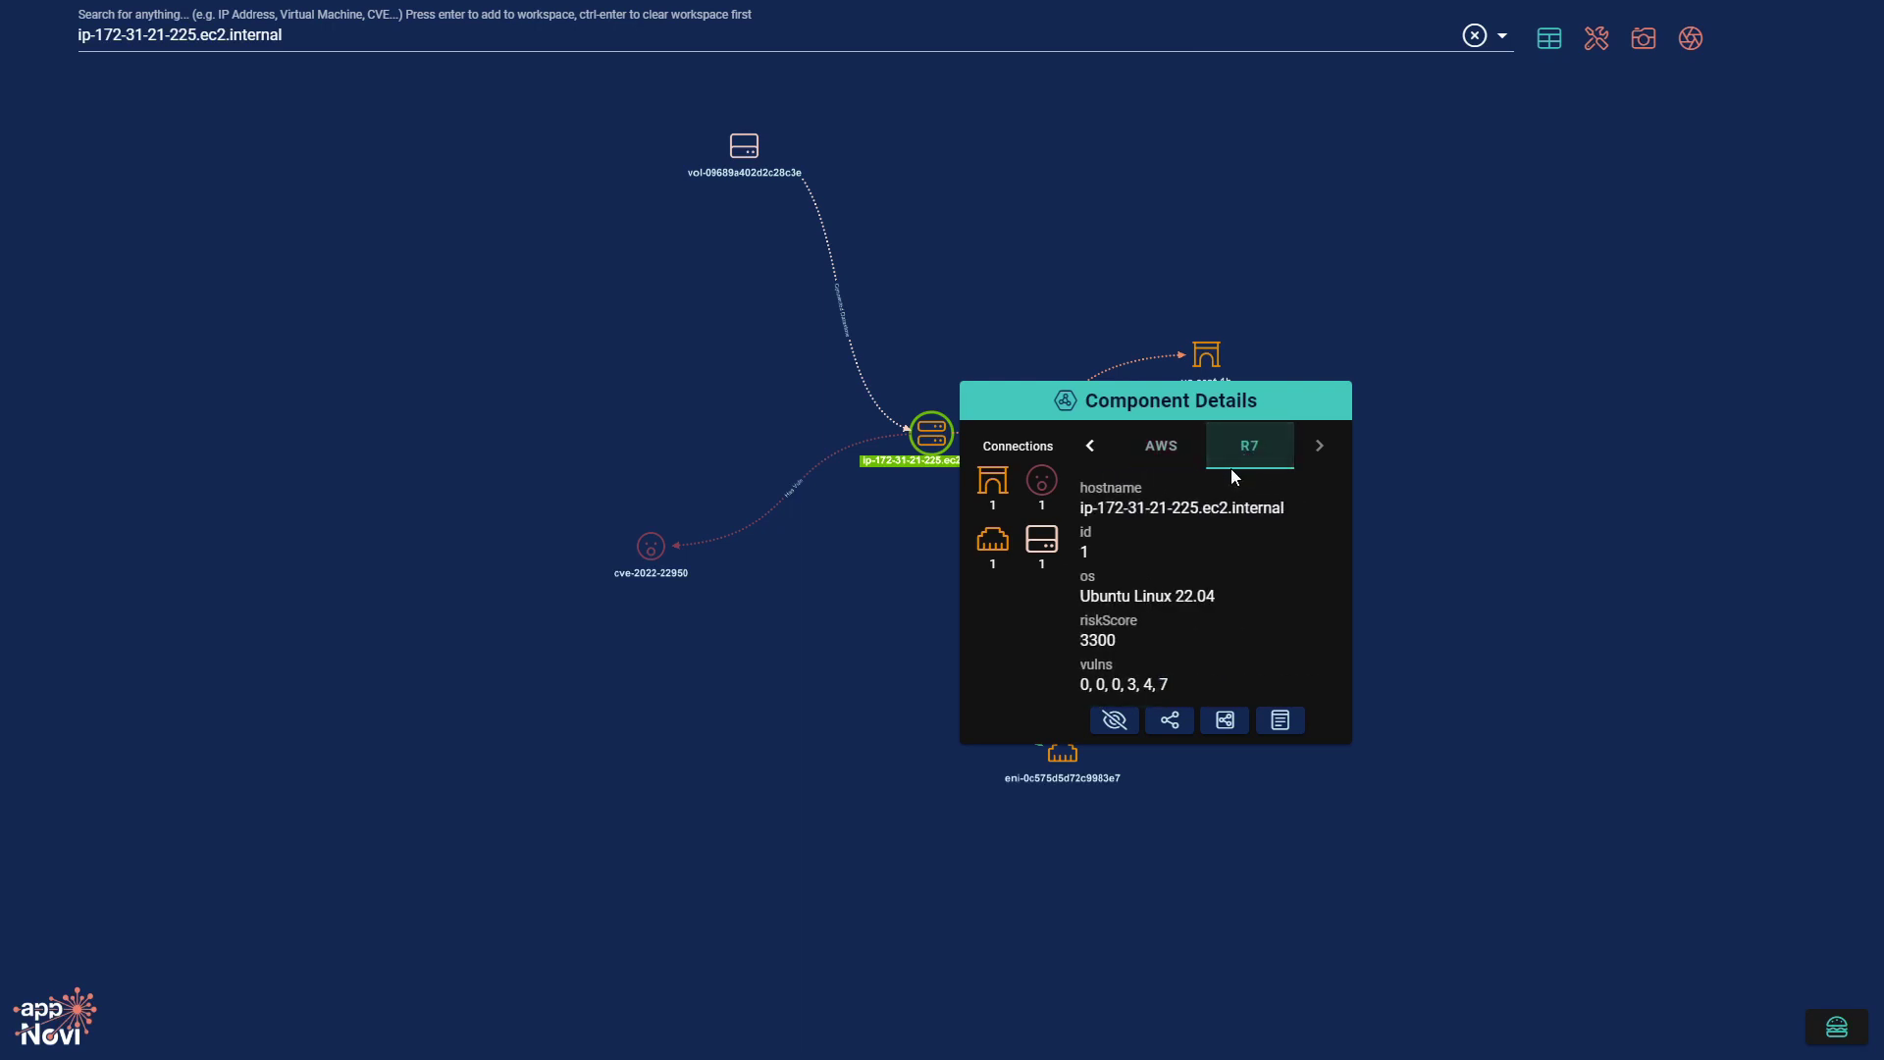
pyautogui.click(1355, 312)
# Show the component details of cve-2022-22950 and expand its connections.
pyautogui.click(638, 565)
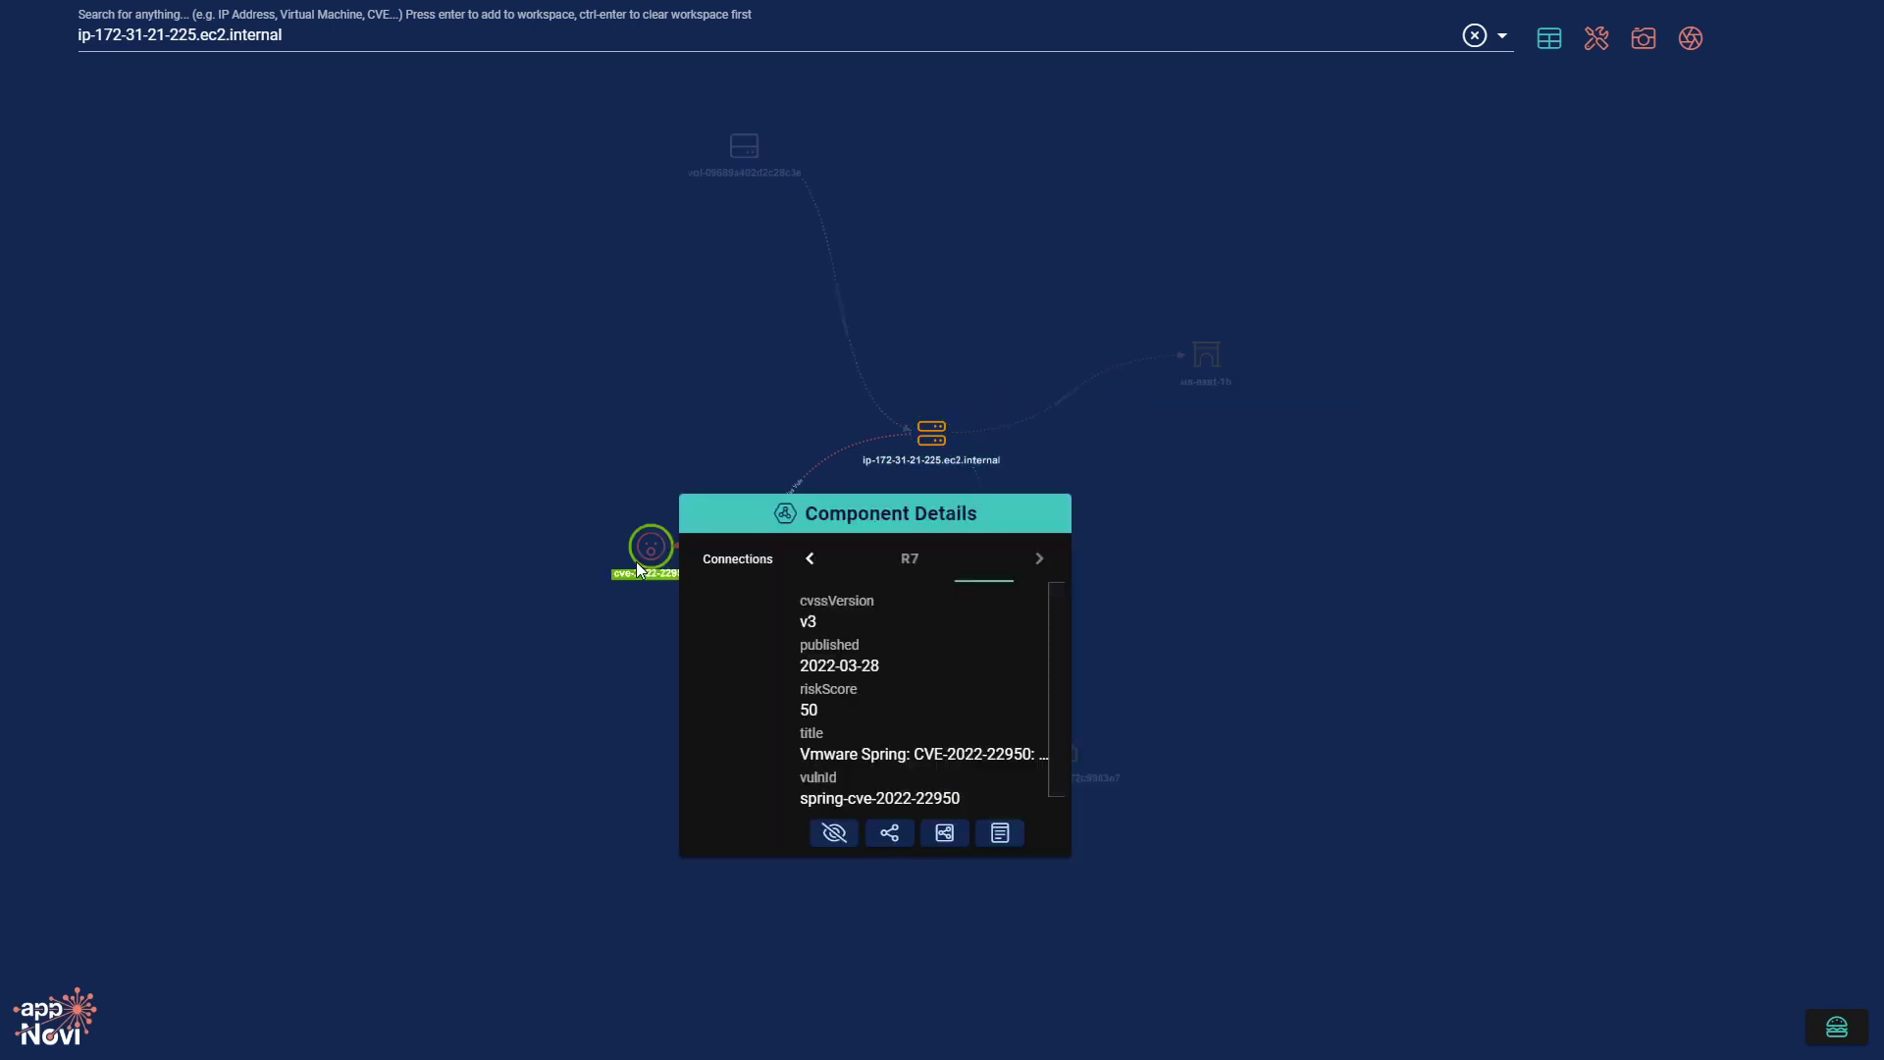
pyautogui.click(889, 833)
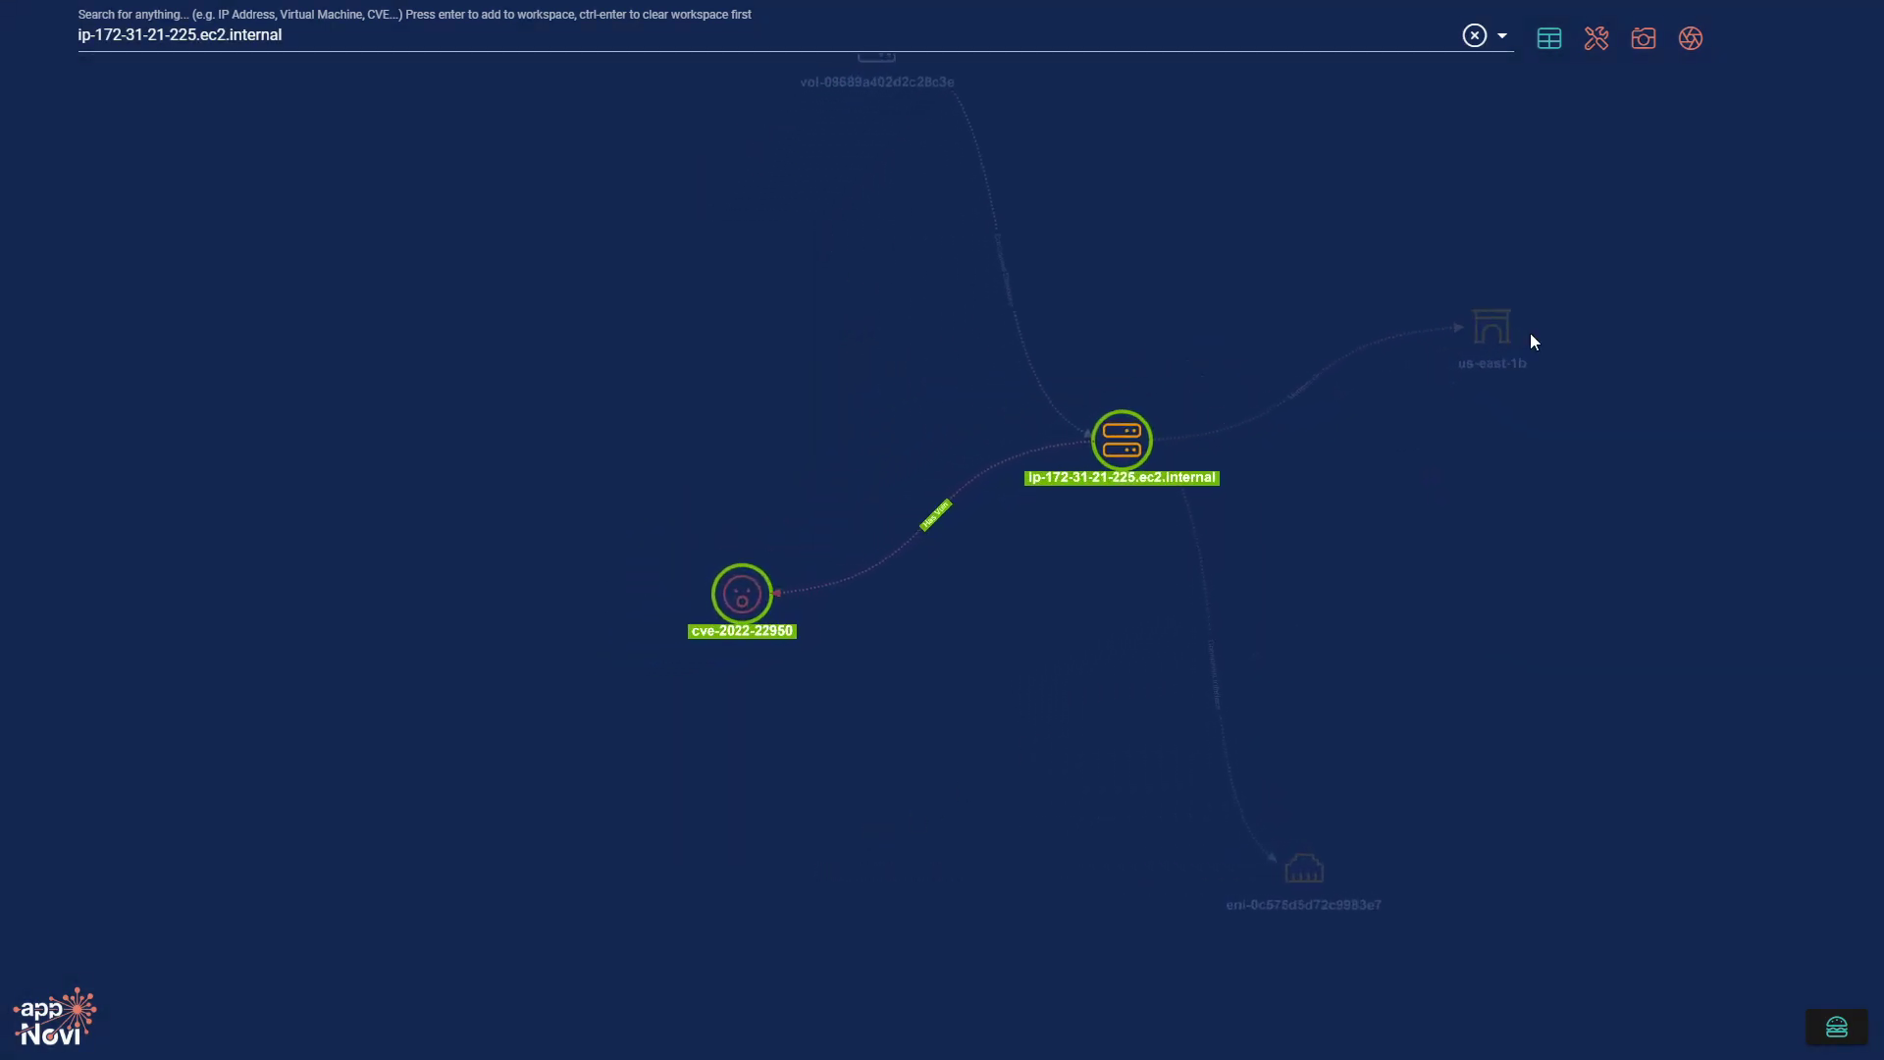
# Select all five components in the workspace and arrange them in a circle, then in a grid.
pyautogui.moveTo(1615, 116); pyautogui.dragTo(806, 852)
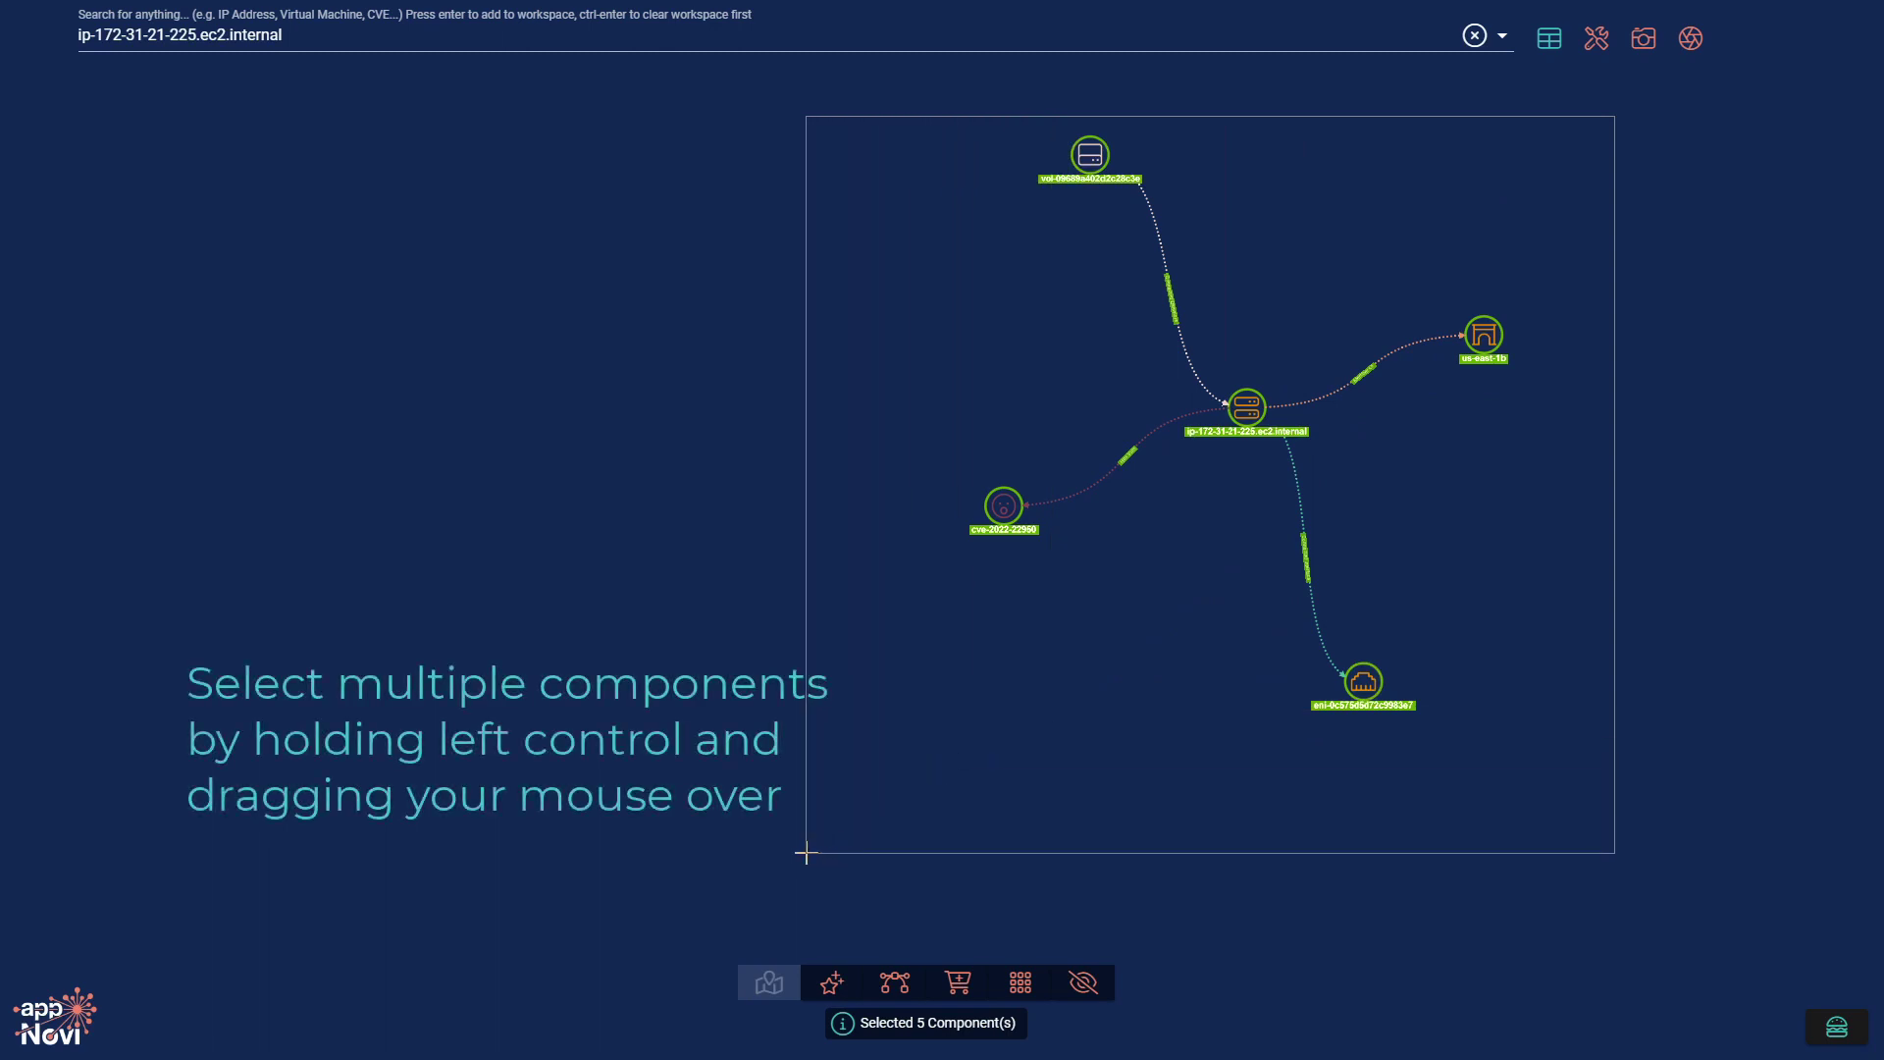
pyautogui.moveTo(805, 852); pyautogui.dragTo(804, 849)
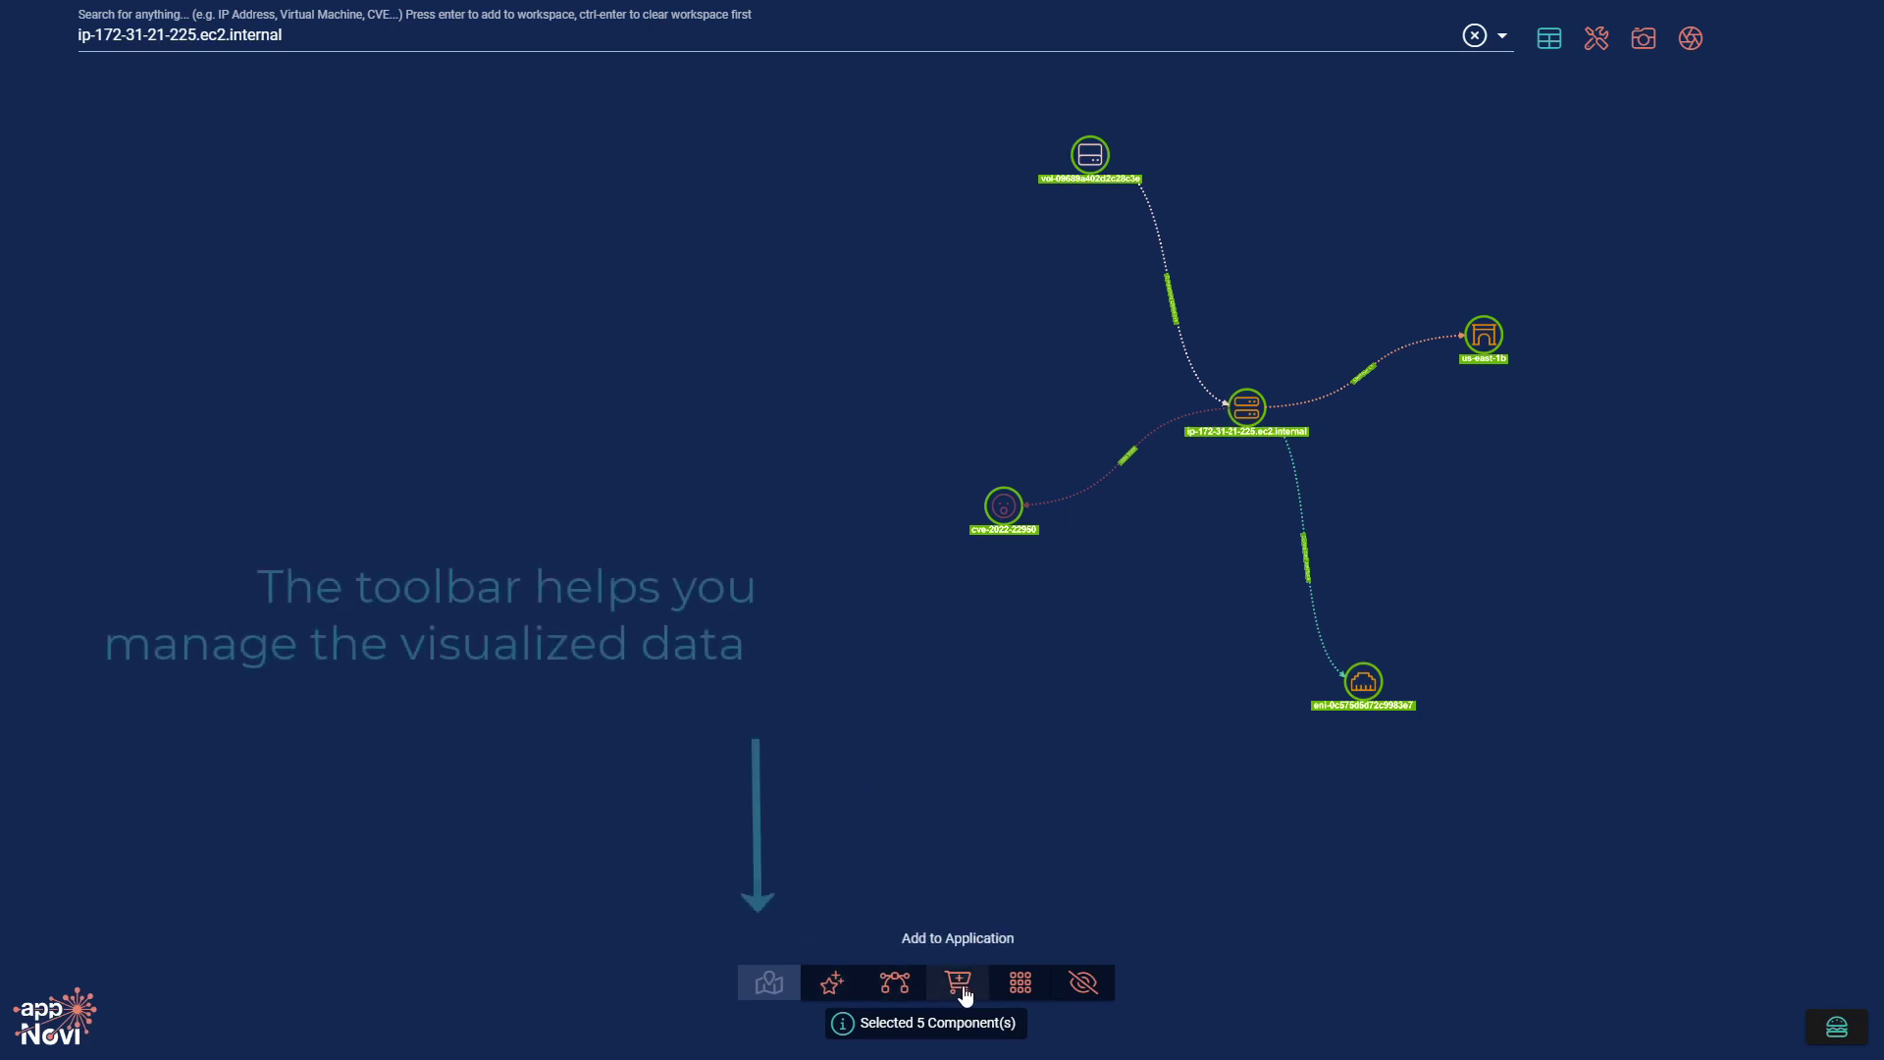
pyautogui.moveTo(1024, 994)
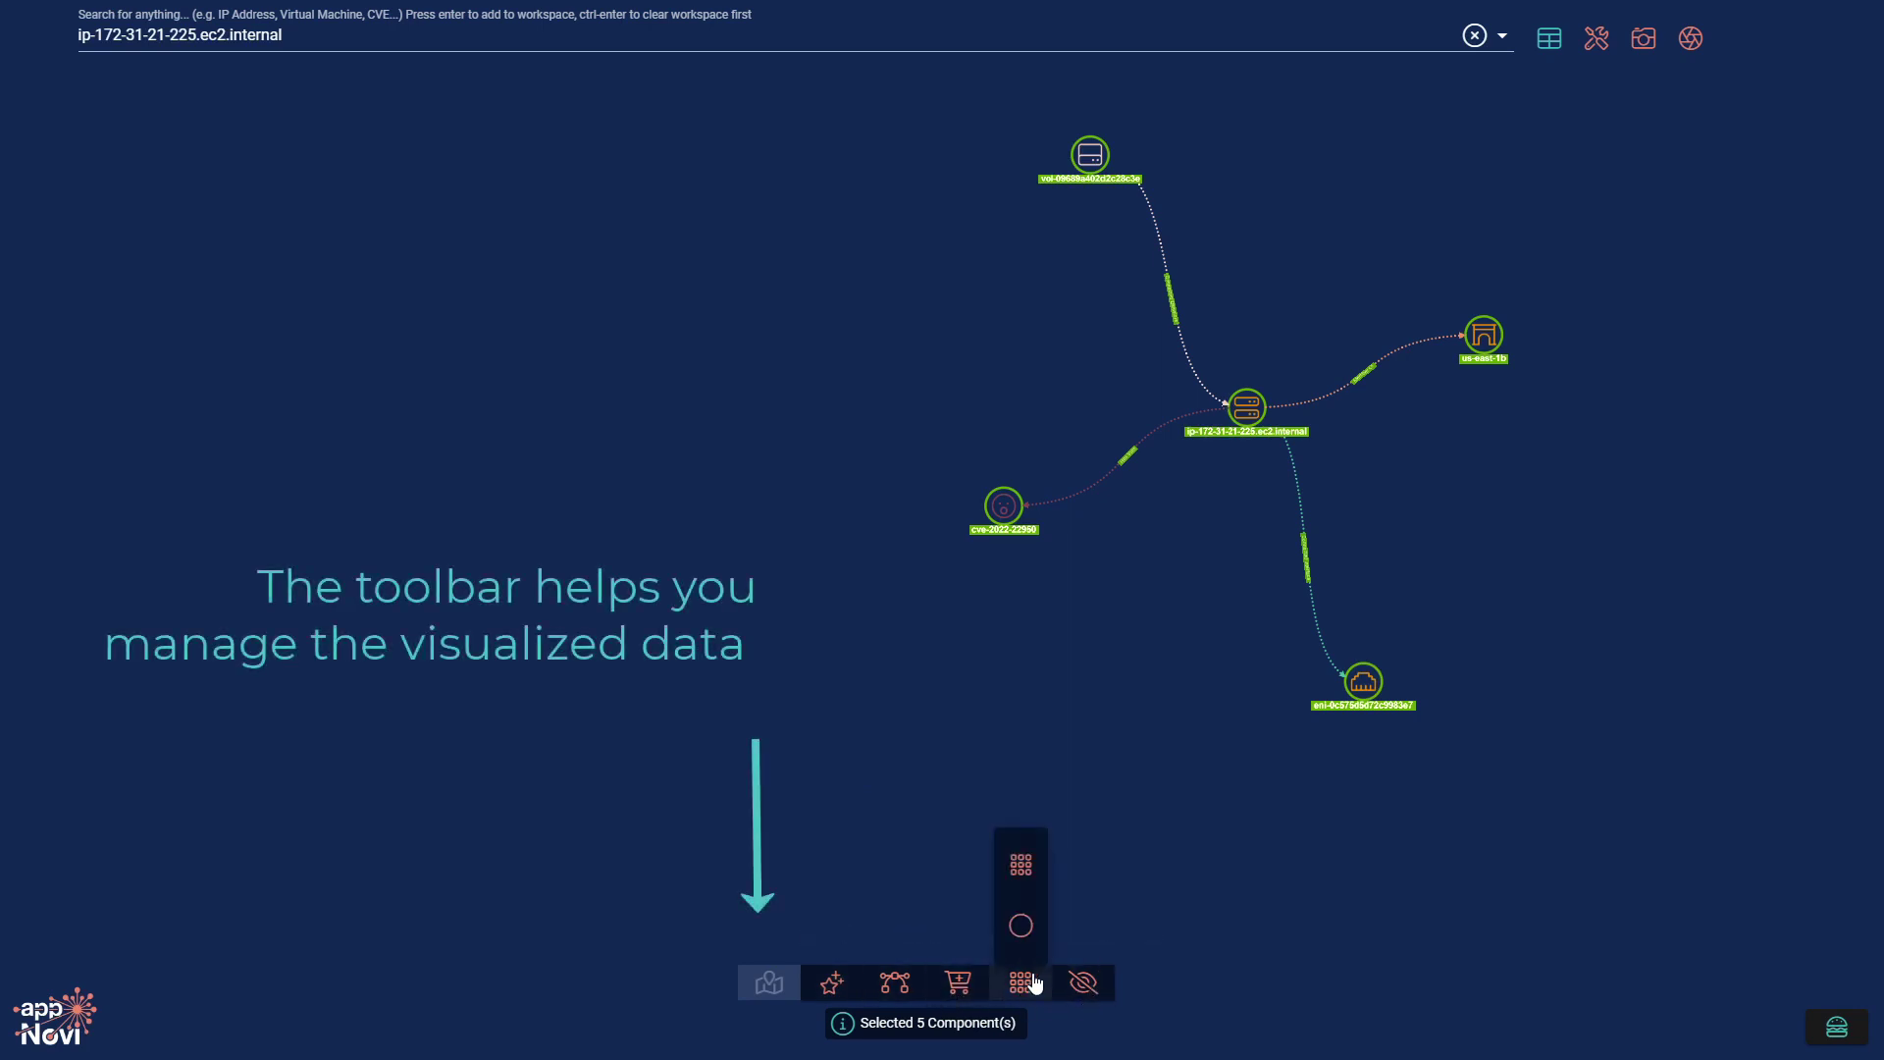
pyautogui.click(1021, 925)
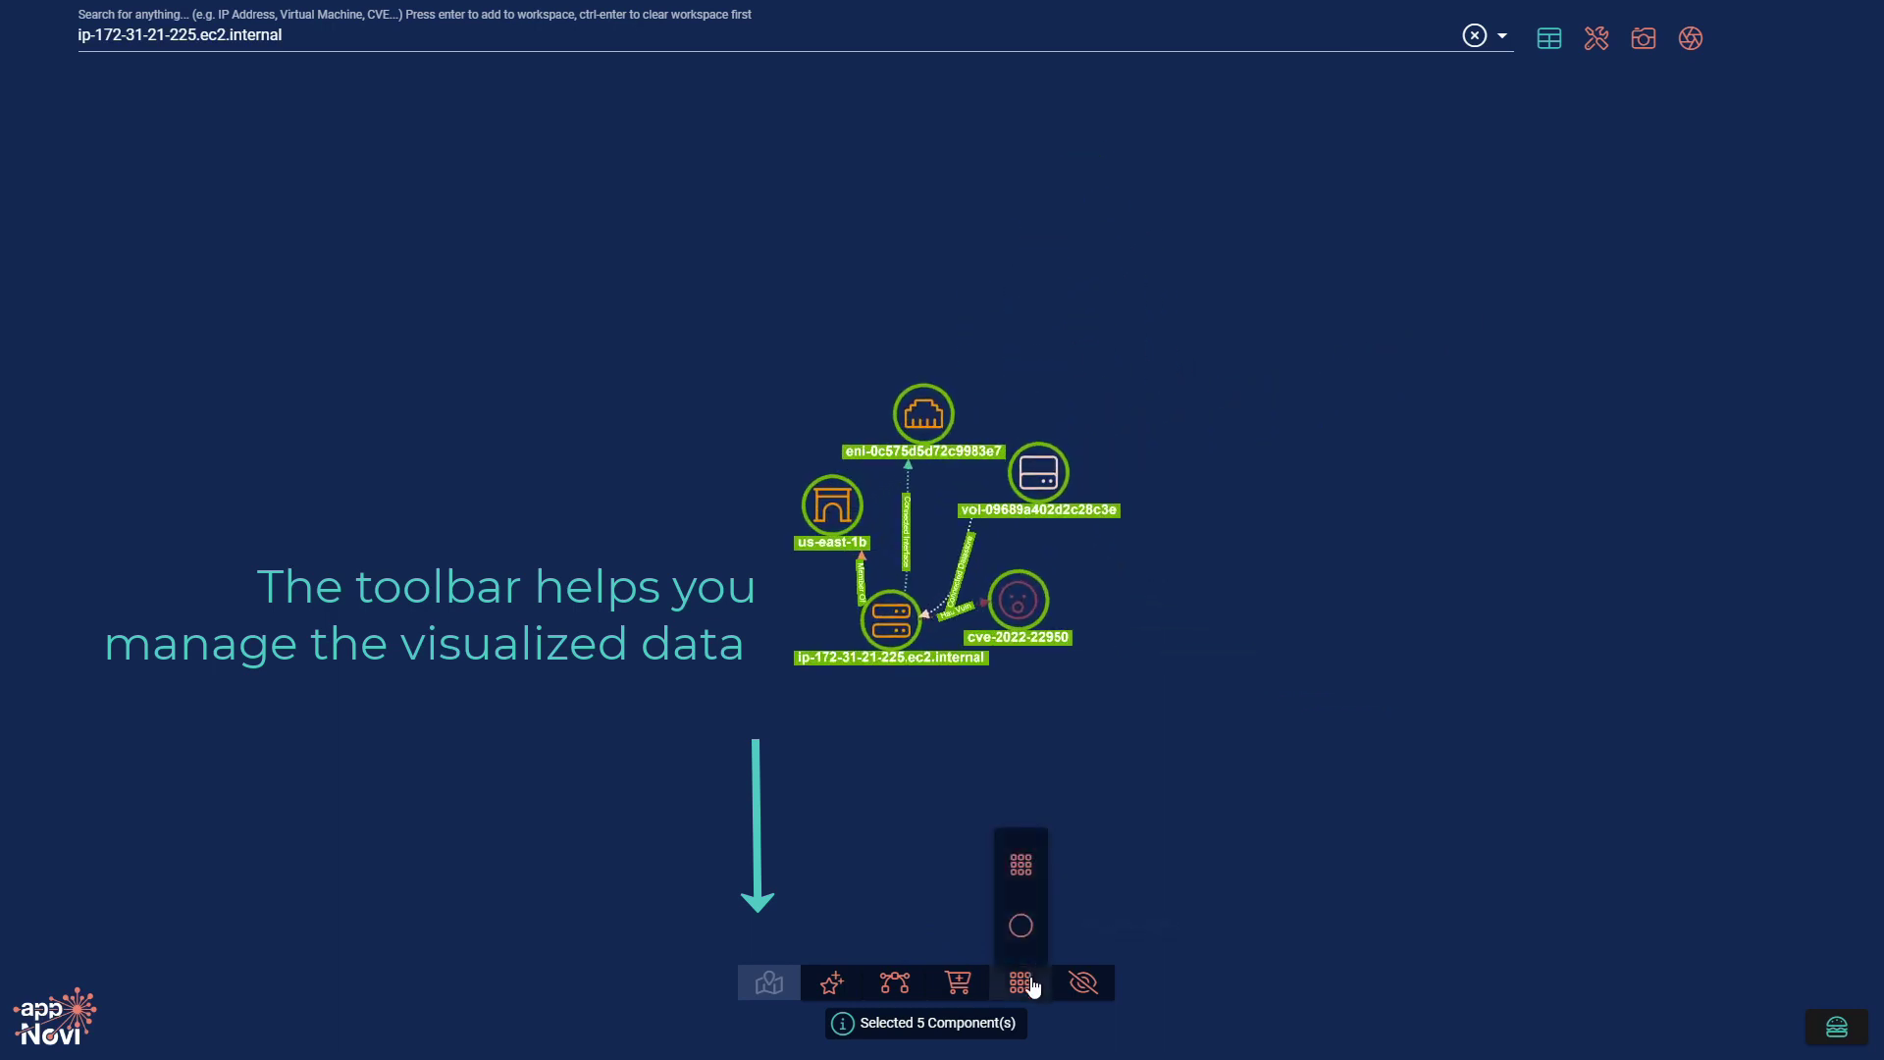
pyautogui.click(1021, 861)
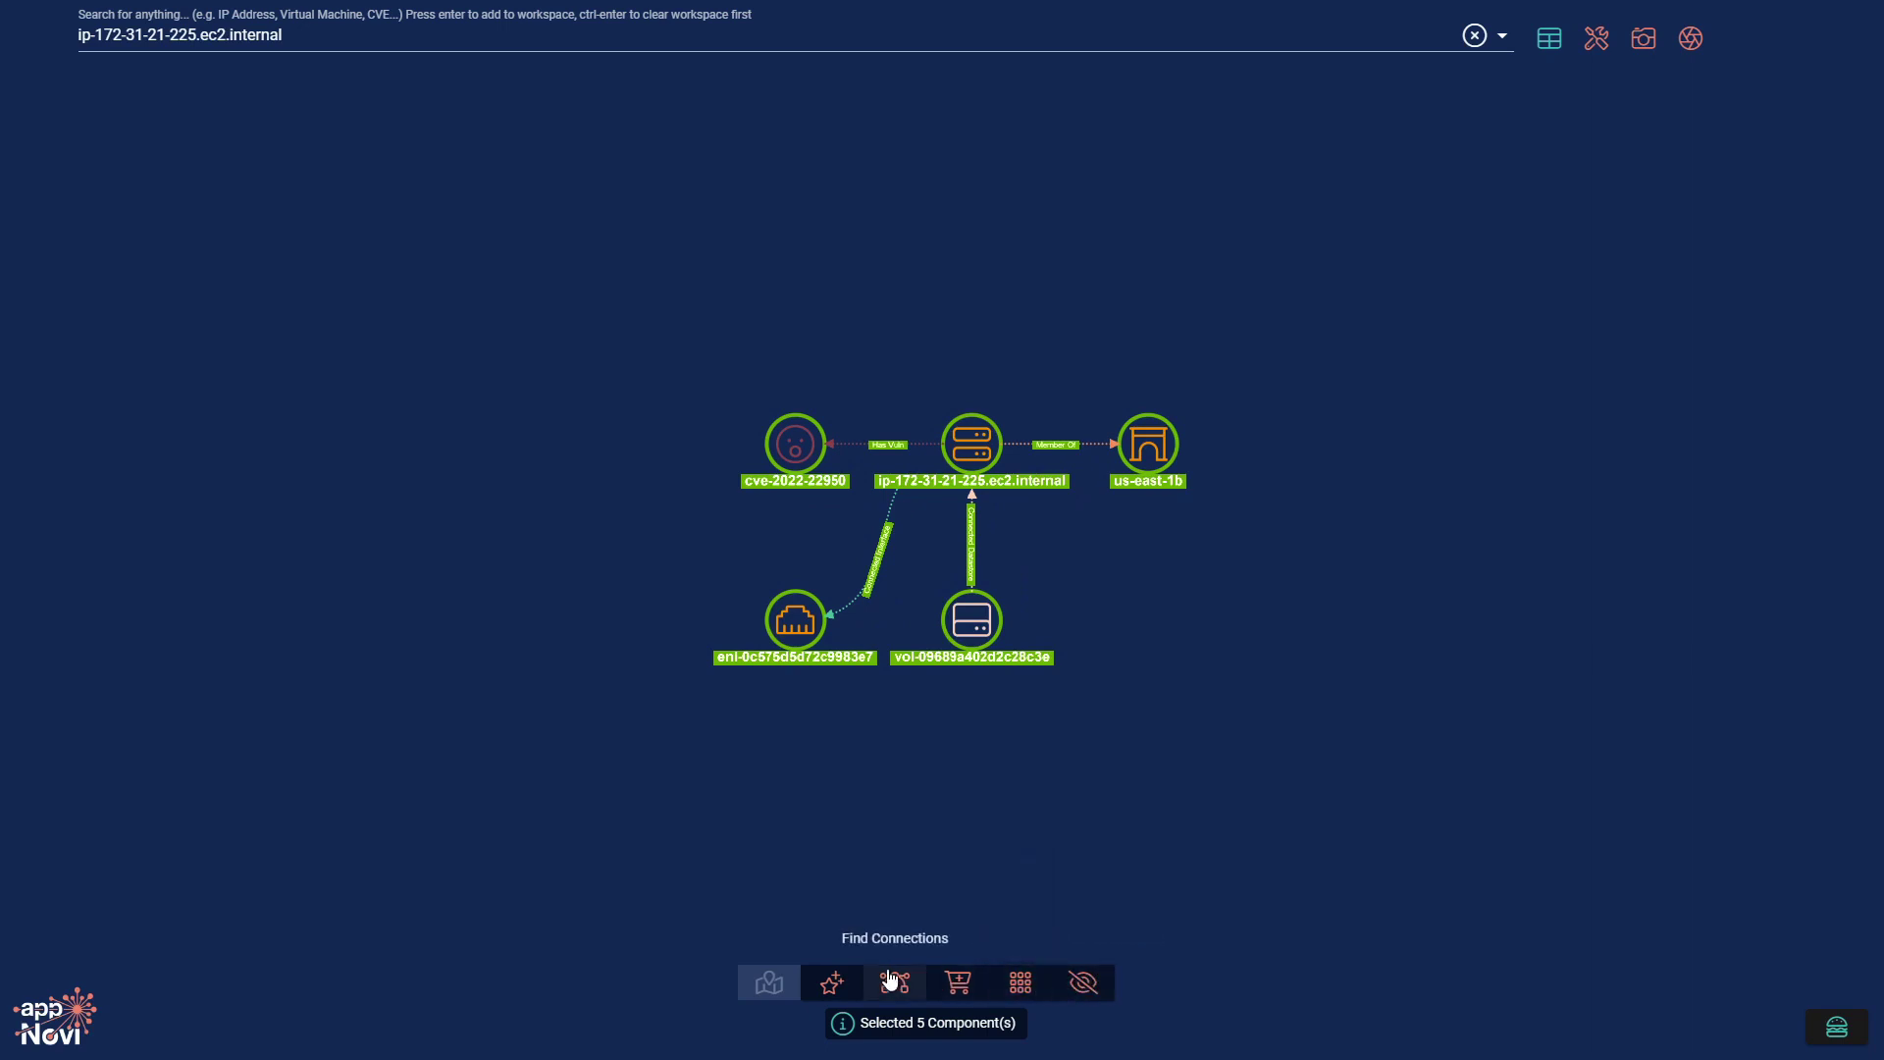
# Expand the connections of the selected components, then select all the workspace components and expand them again.
pyautogui.click(833, 982)
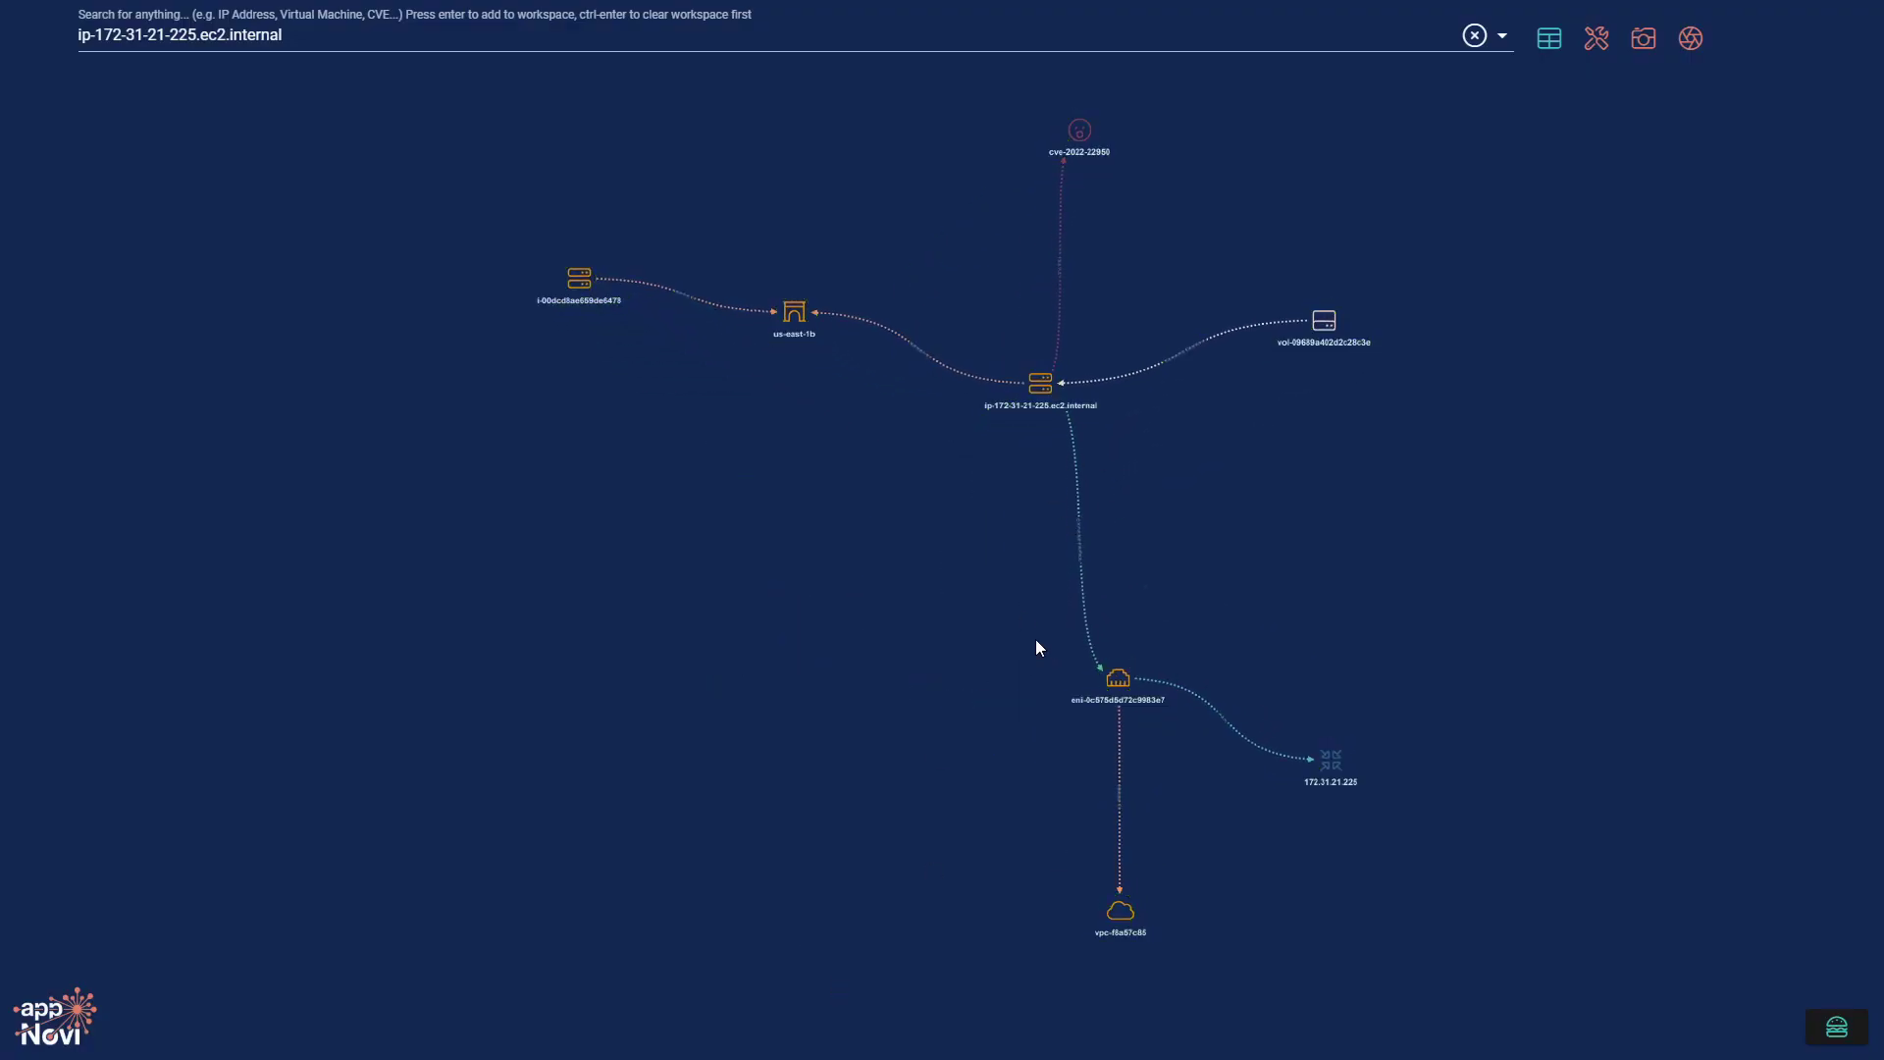
pyautogui.scroll(-2, 1037, 648)
pyautogui.moveTo(1532, 169); pyautogui.dragTo(547, 979)
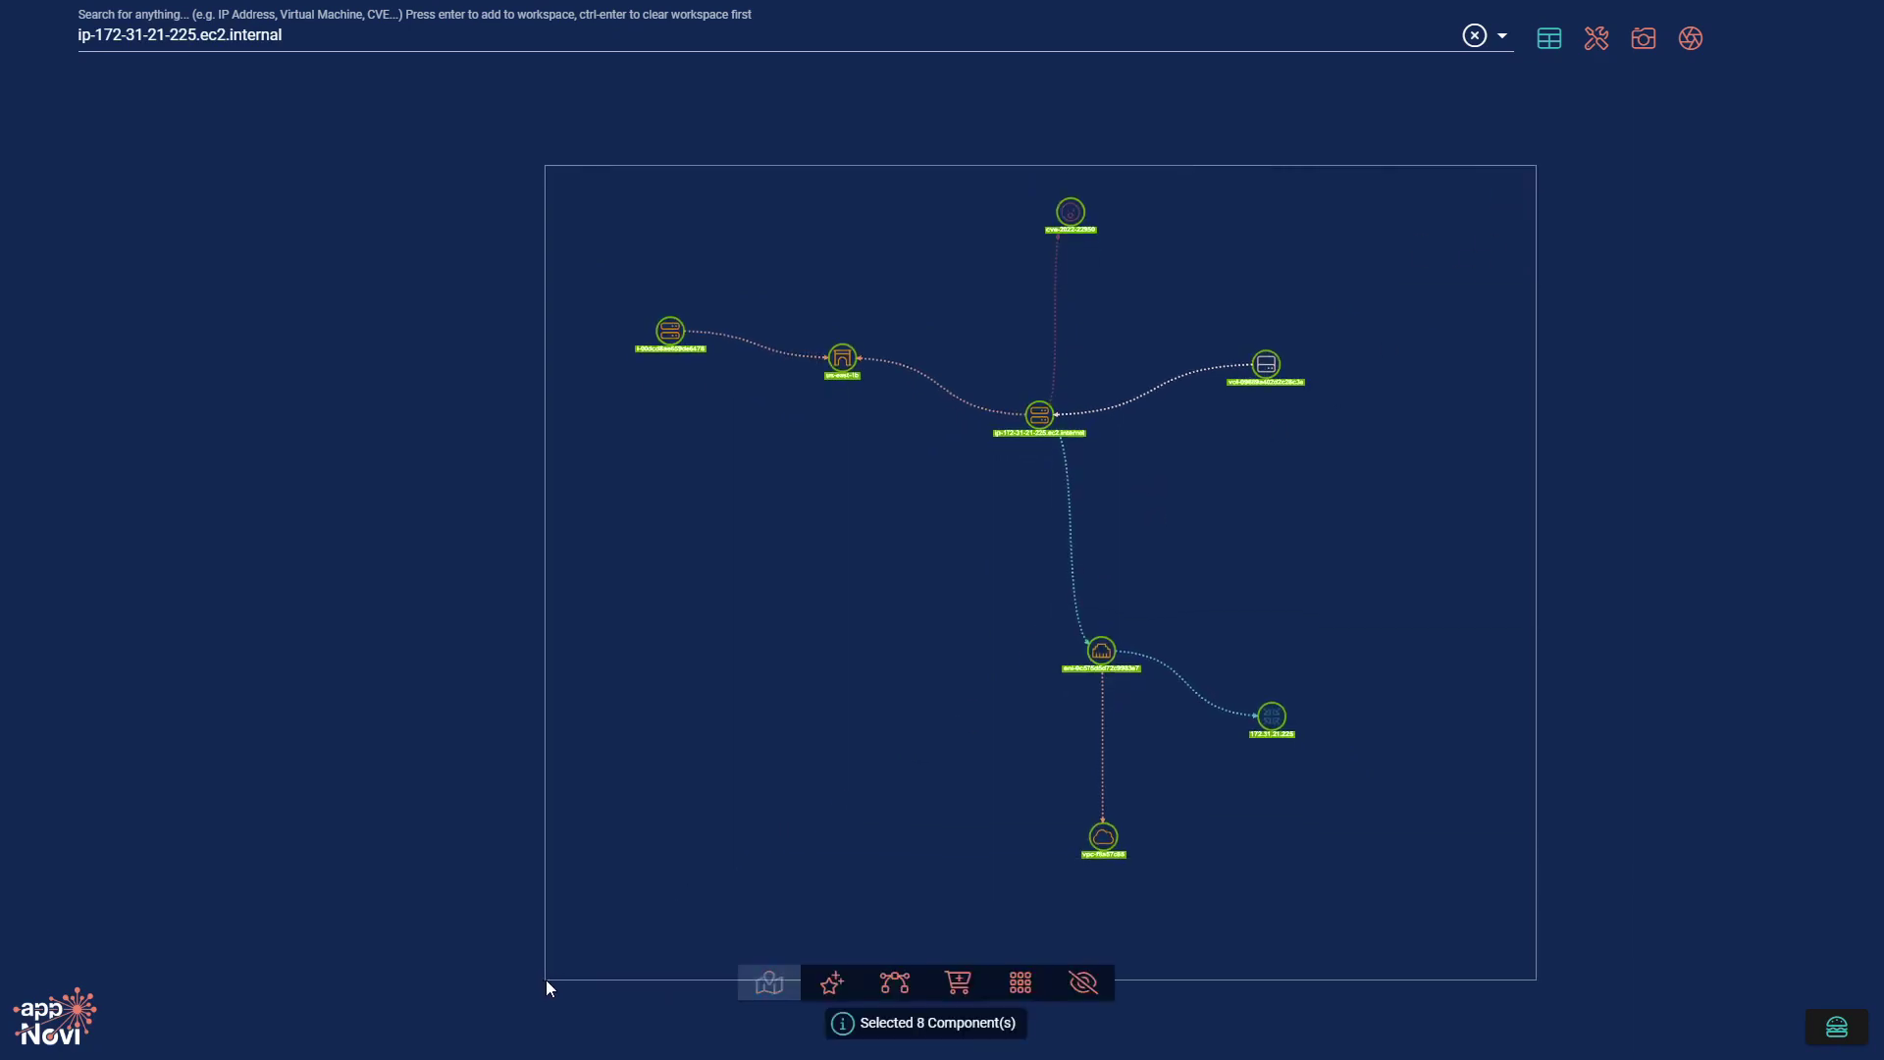
pyautogui.click(833, 982)
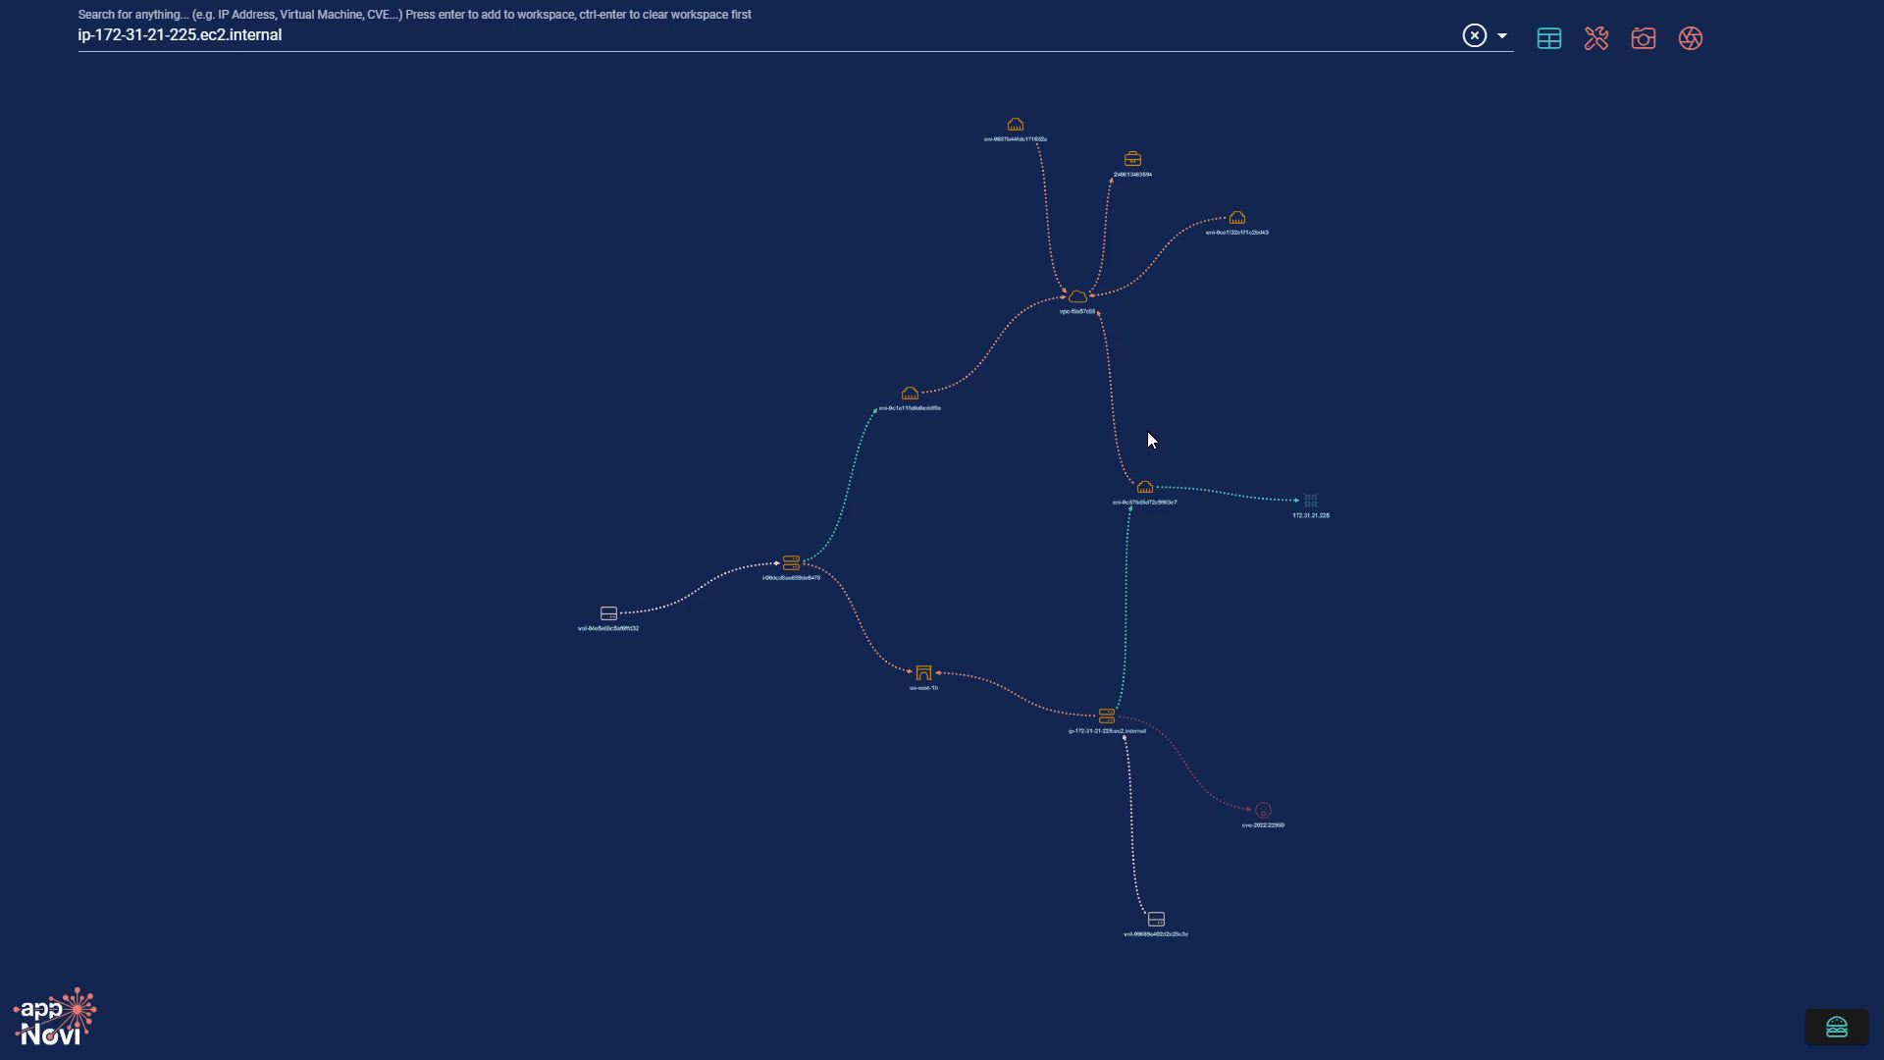
# Select the VPC with the account and two ENIs above it and expand their connections.
pyautogui.moveTo(1308, 79); pyautogui.dragTo(992, 314)
pyautogui.click(828, 971)
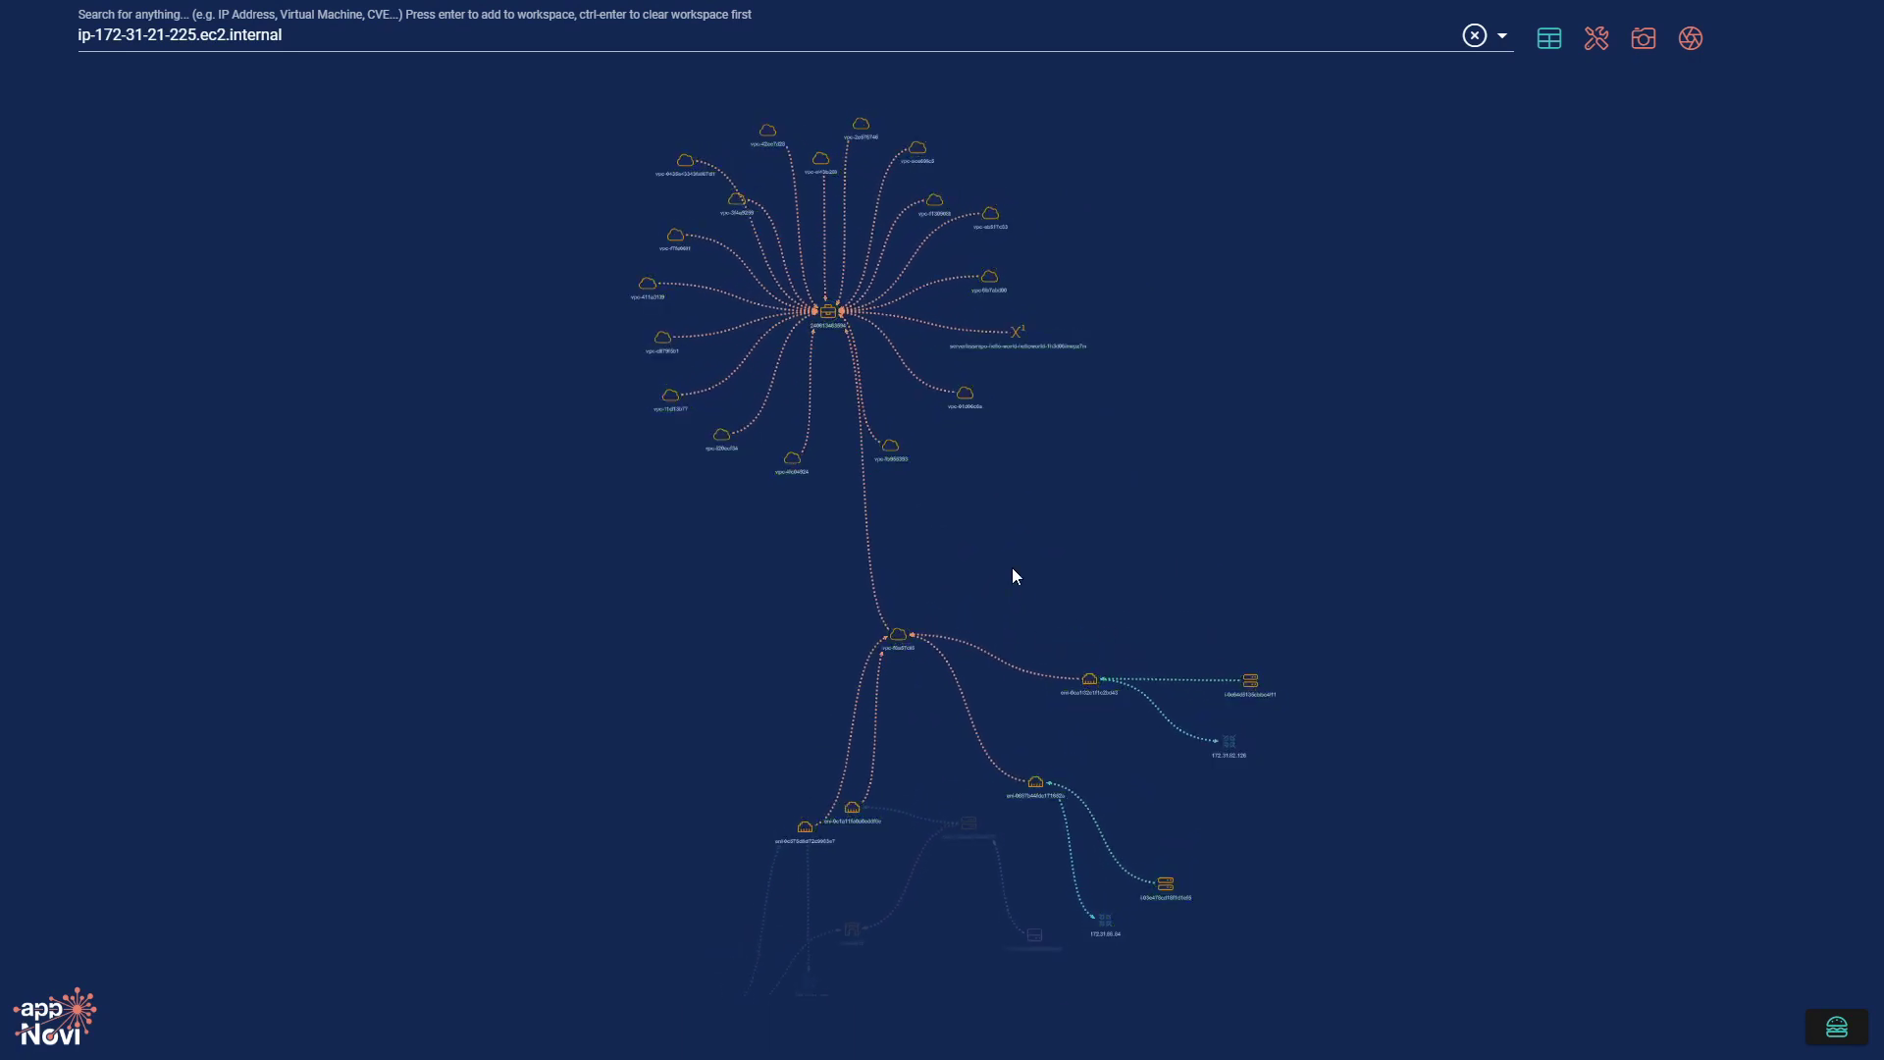
pyautogui.moveTo(918, 775); pyautogui.dragTo(879, 699)
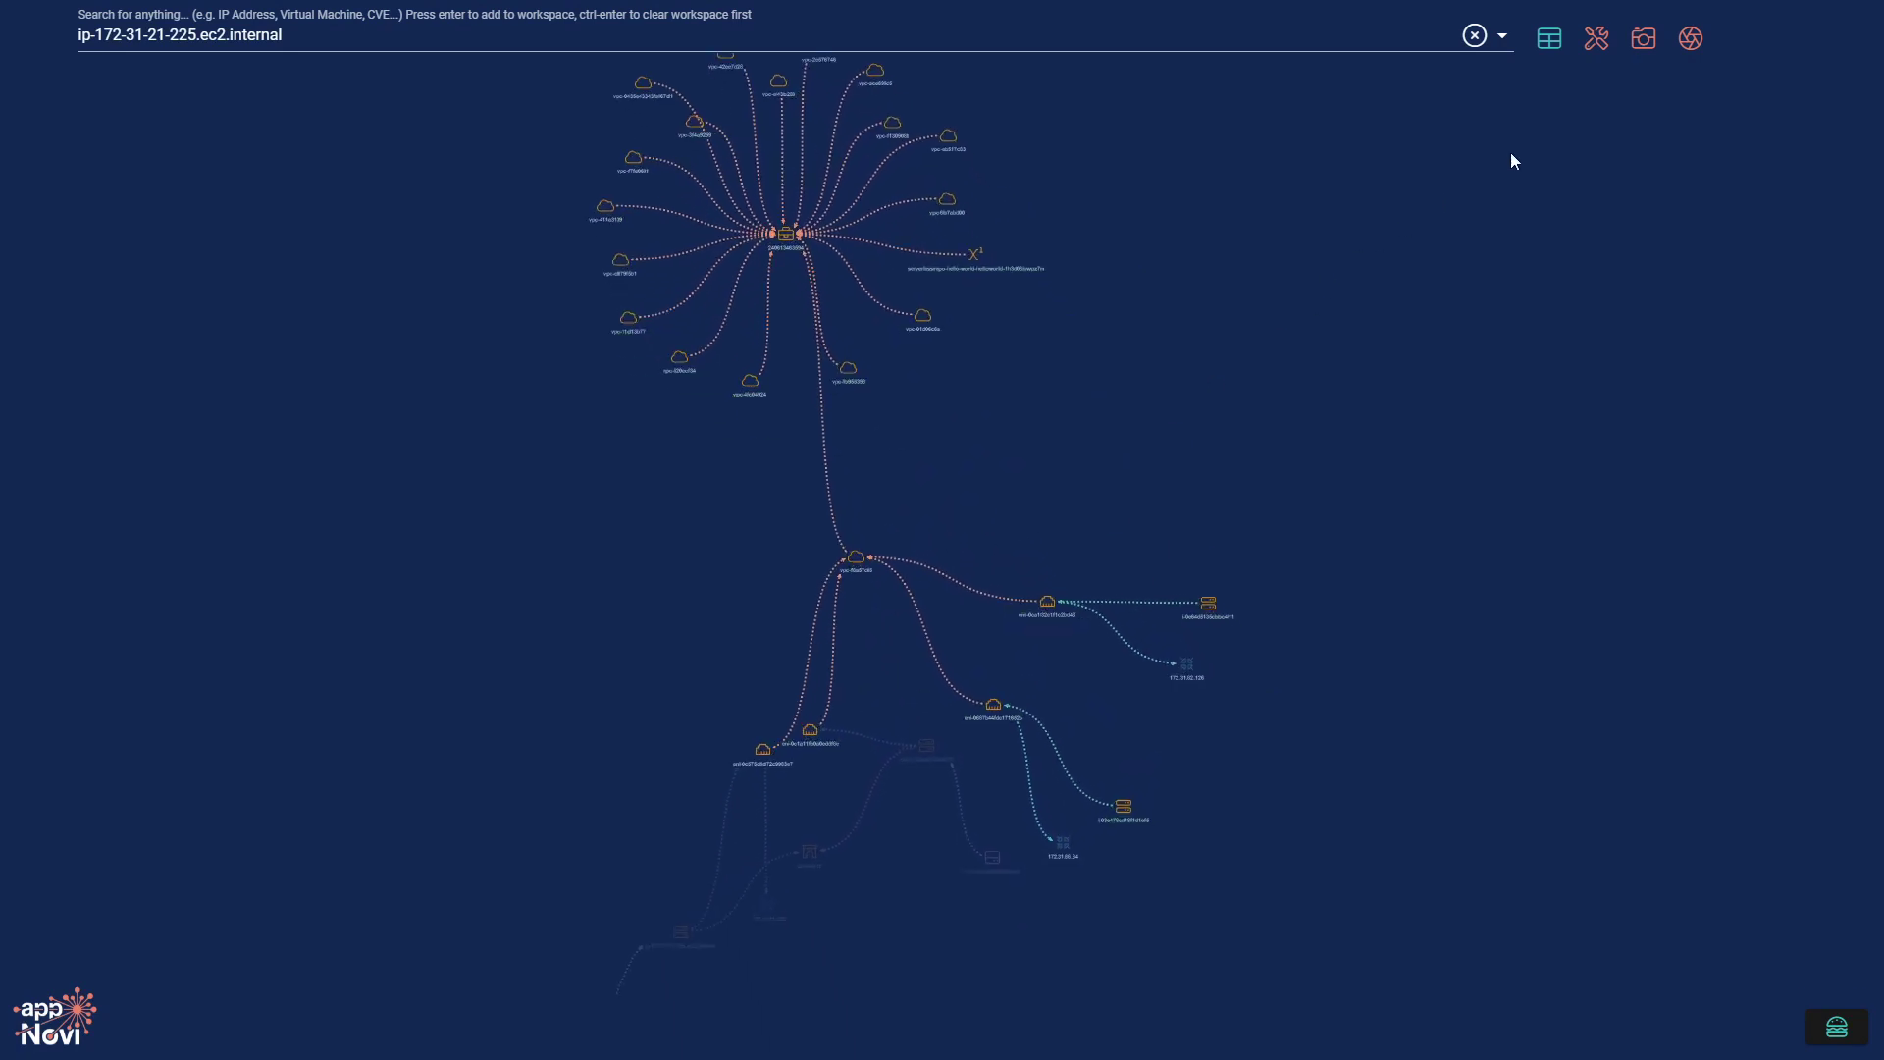
# Open the workspace data in Tabular View and examine the data and connections of the ip-172-31-21-225.ec2.internal entry.
pyautogui.click(1596, 38)
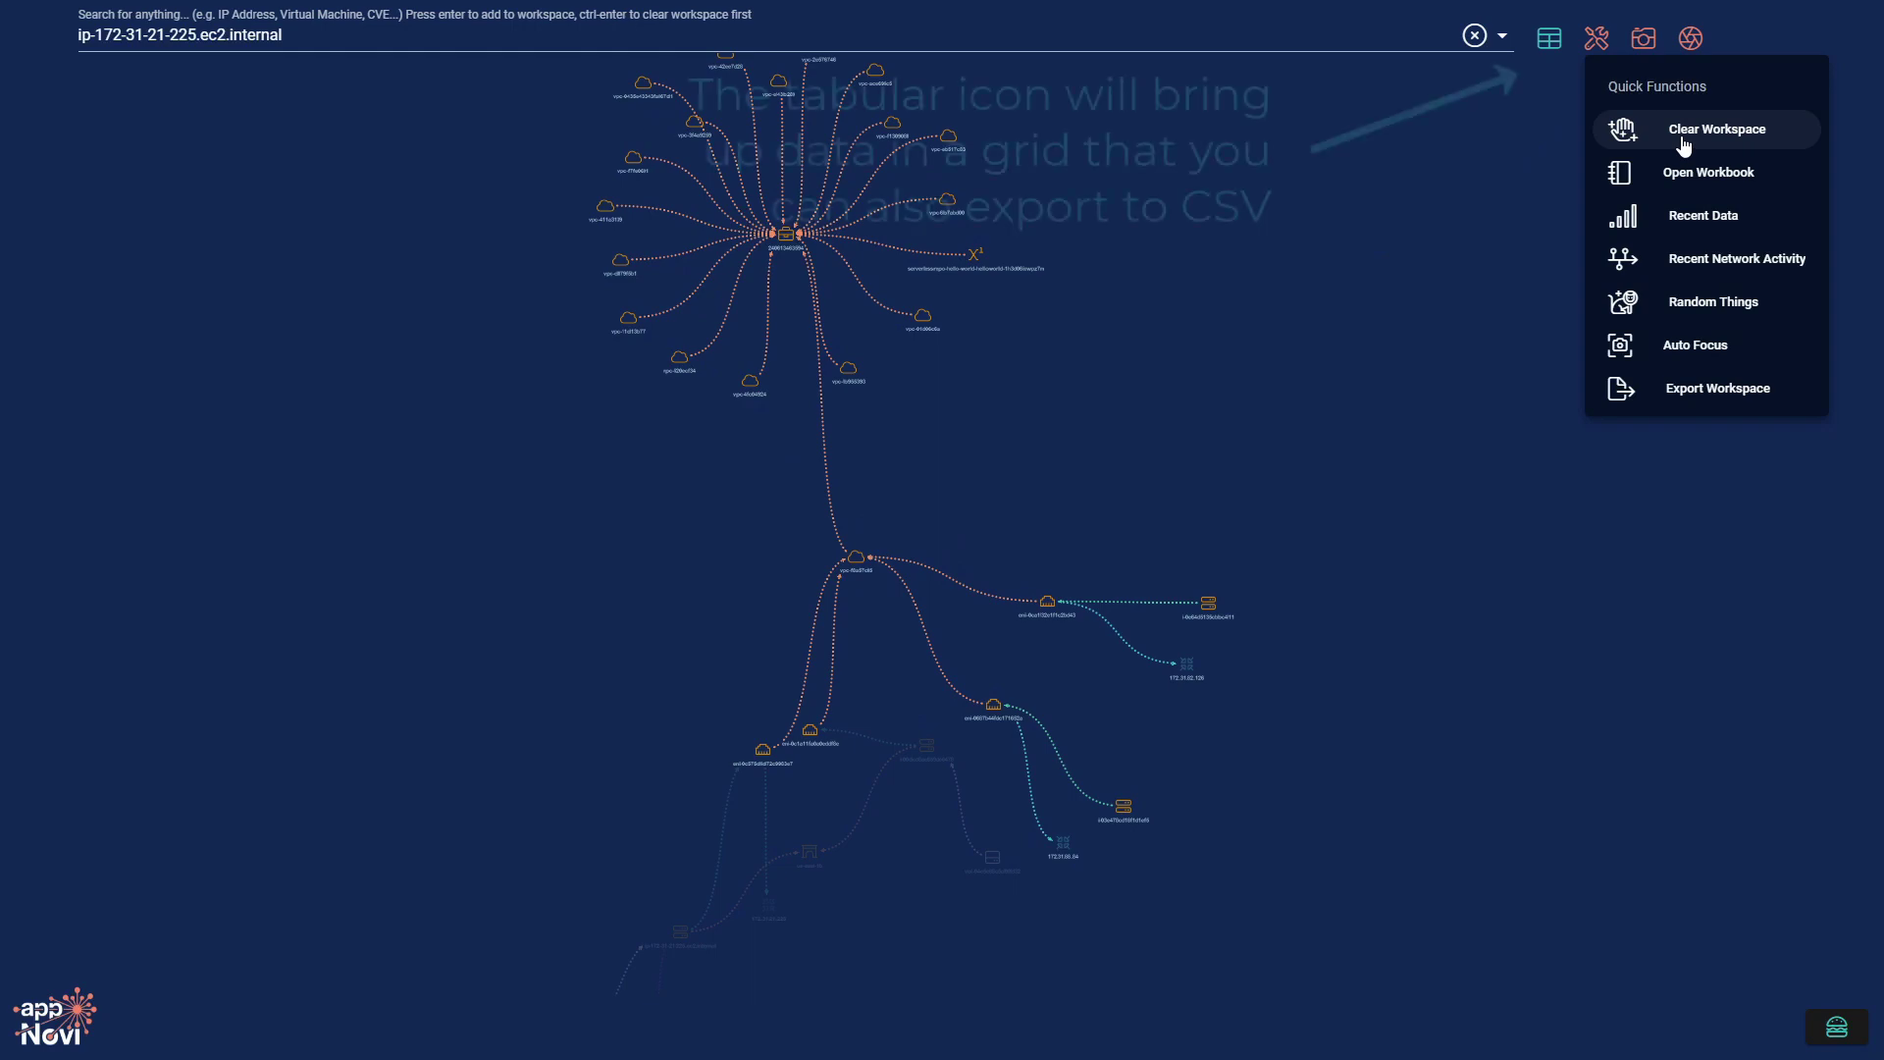
pyautogui.click(1550, 45)
pyautogui.click(1550, 44)
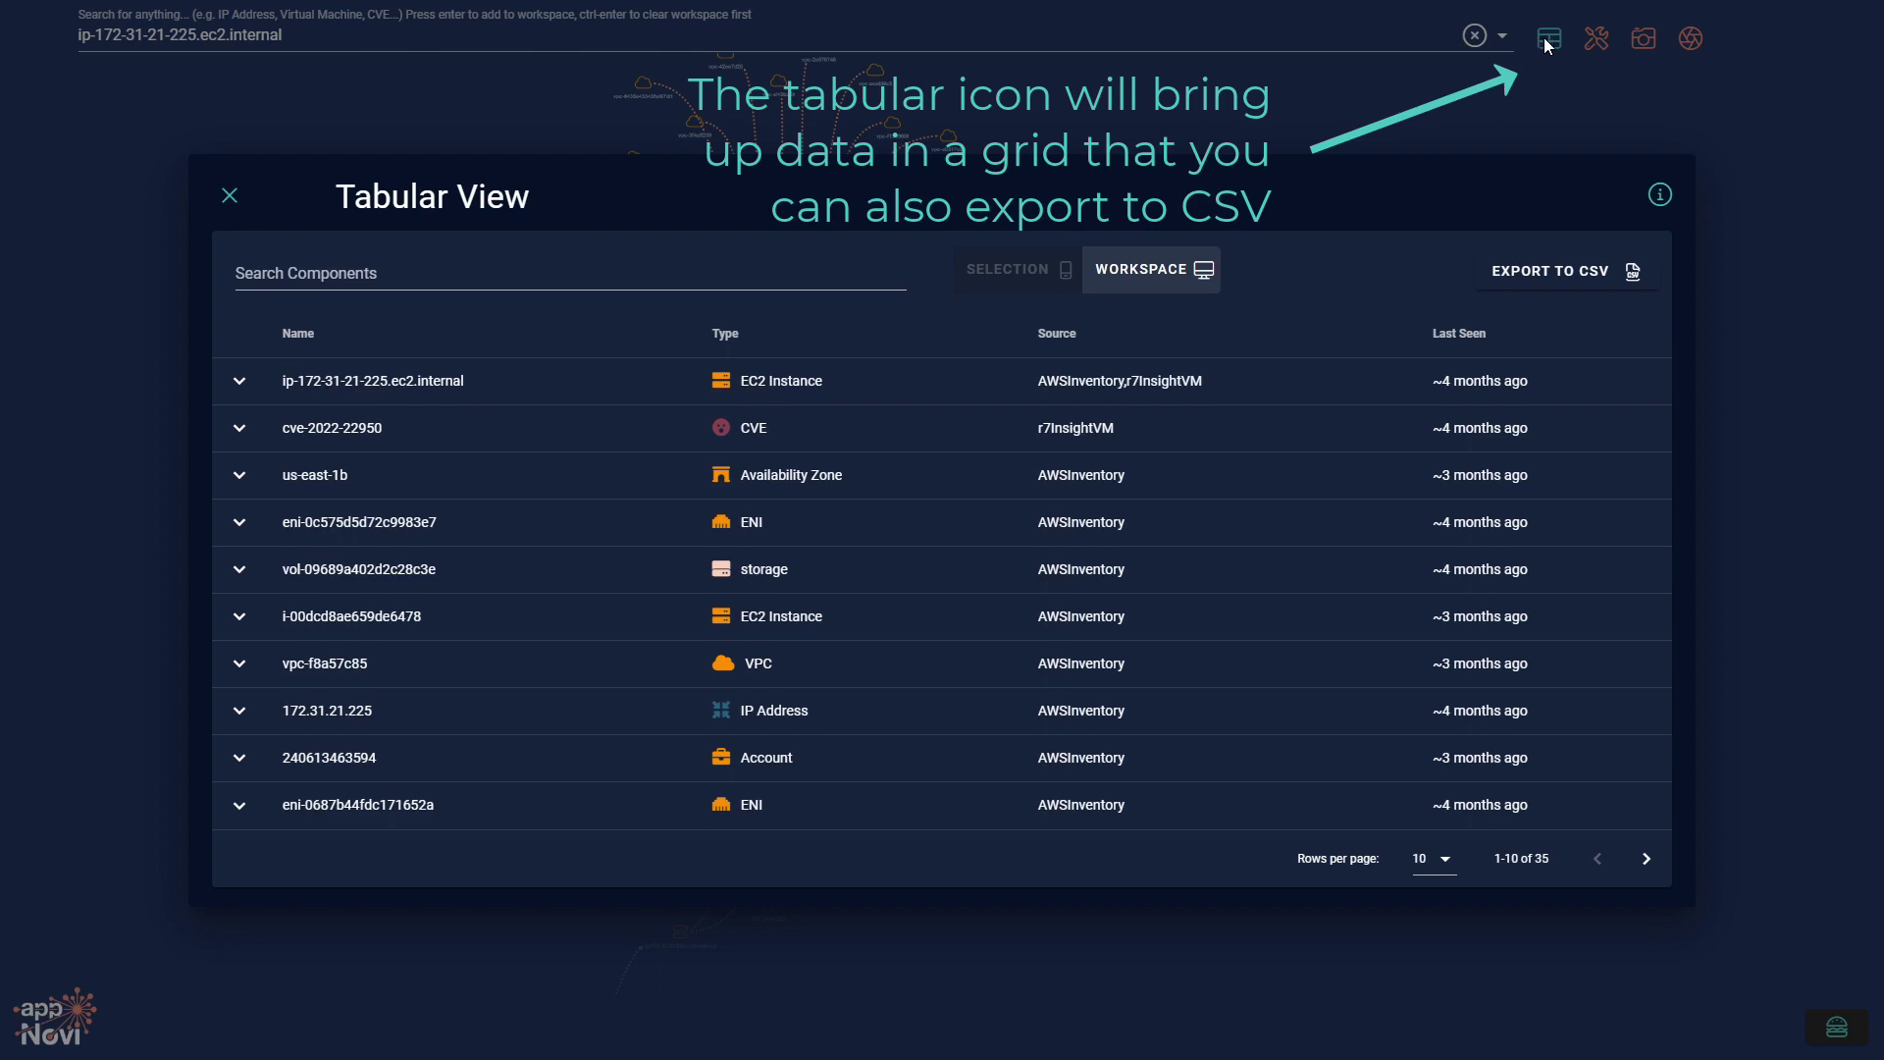
pyautogui.click(242, 385)
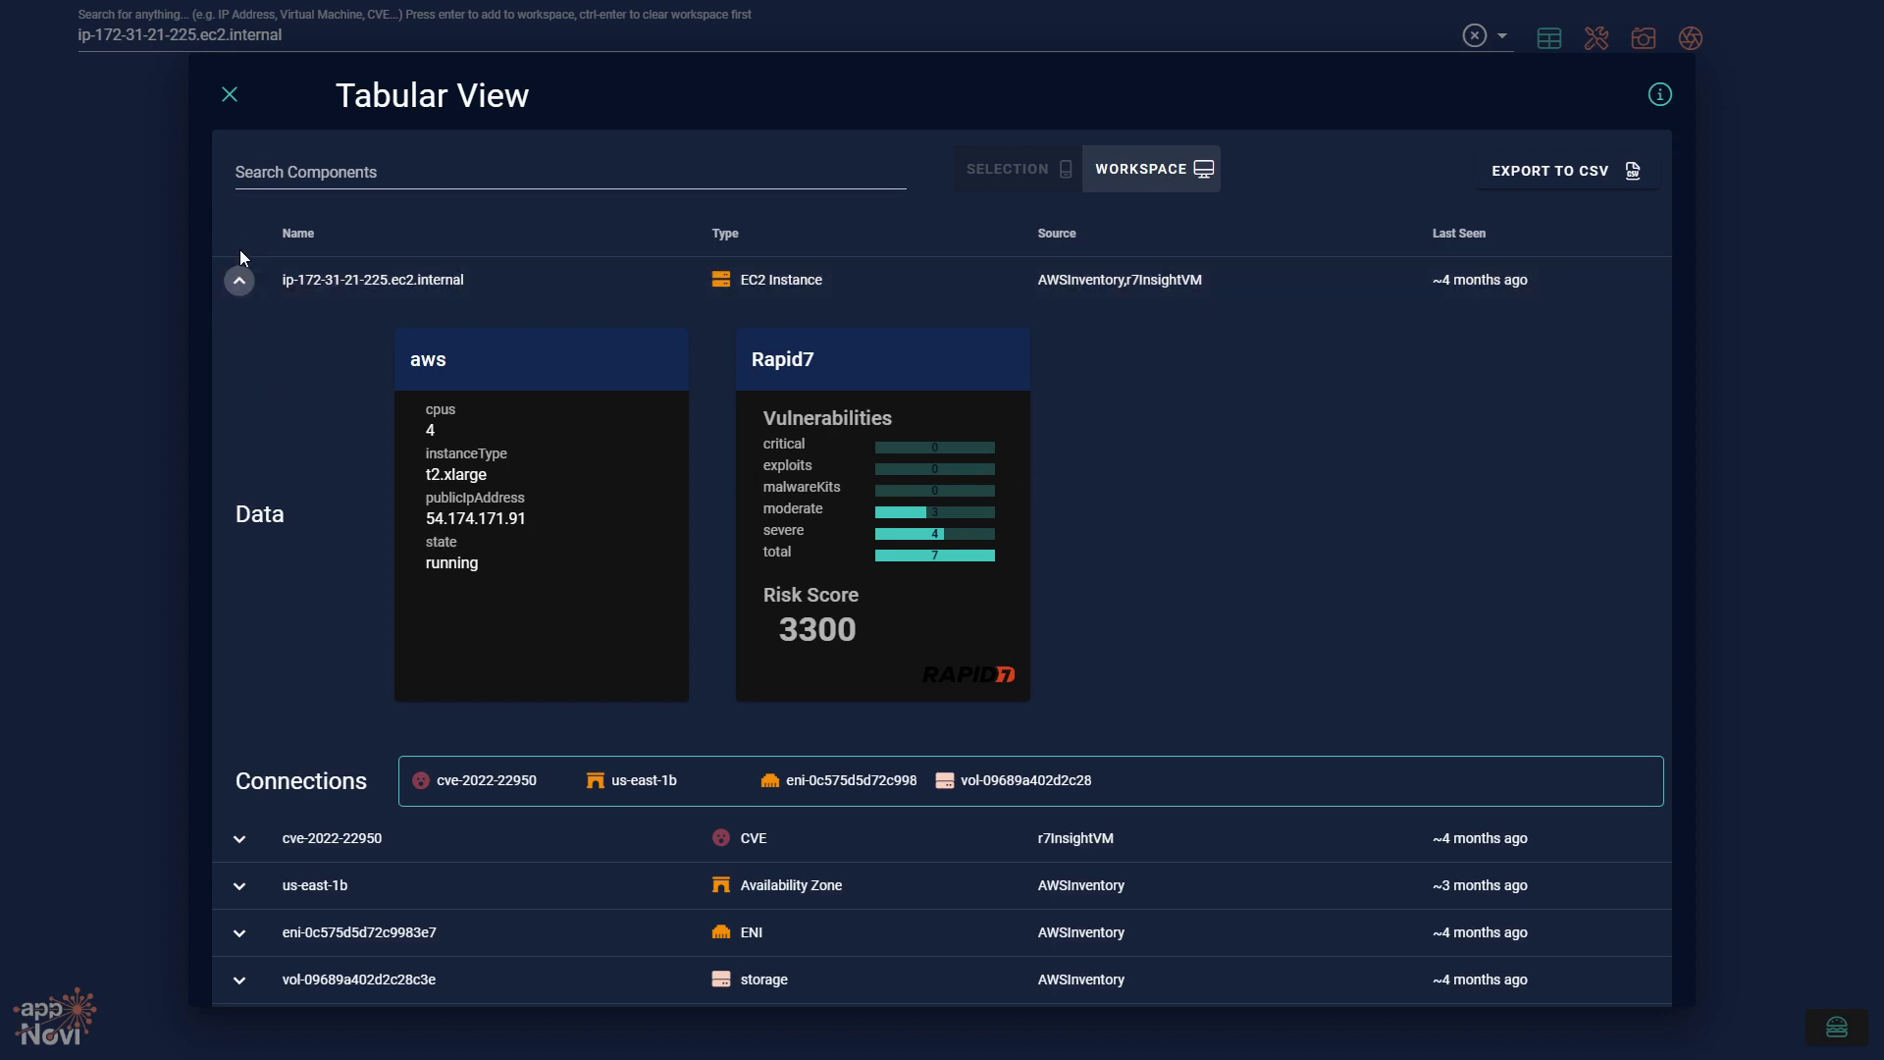
pyautogui.click(240, 285)
# Filter the components in Tabular View by AWS and clear the filter.
pyautogui.click(320, 262)
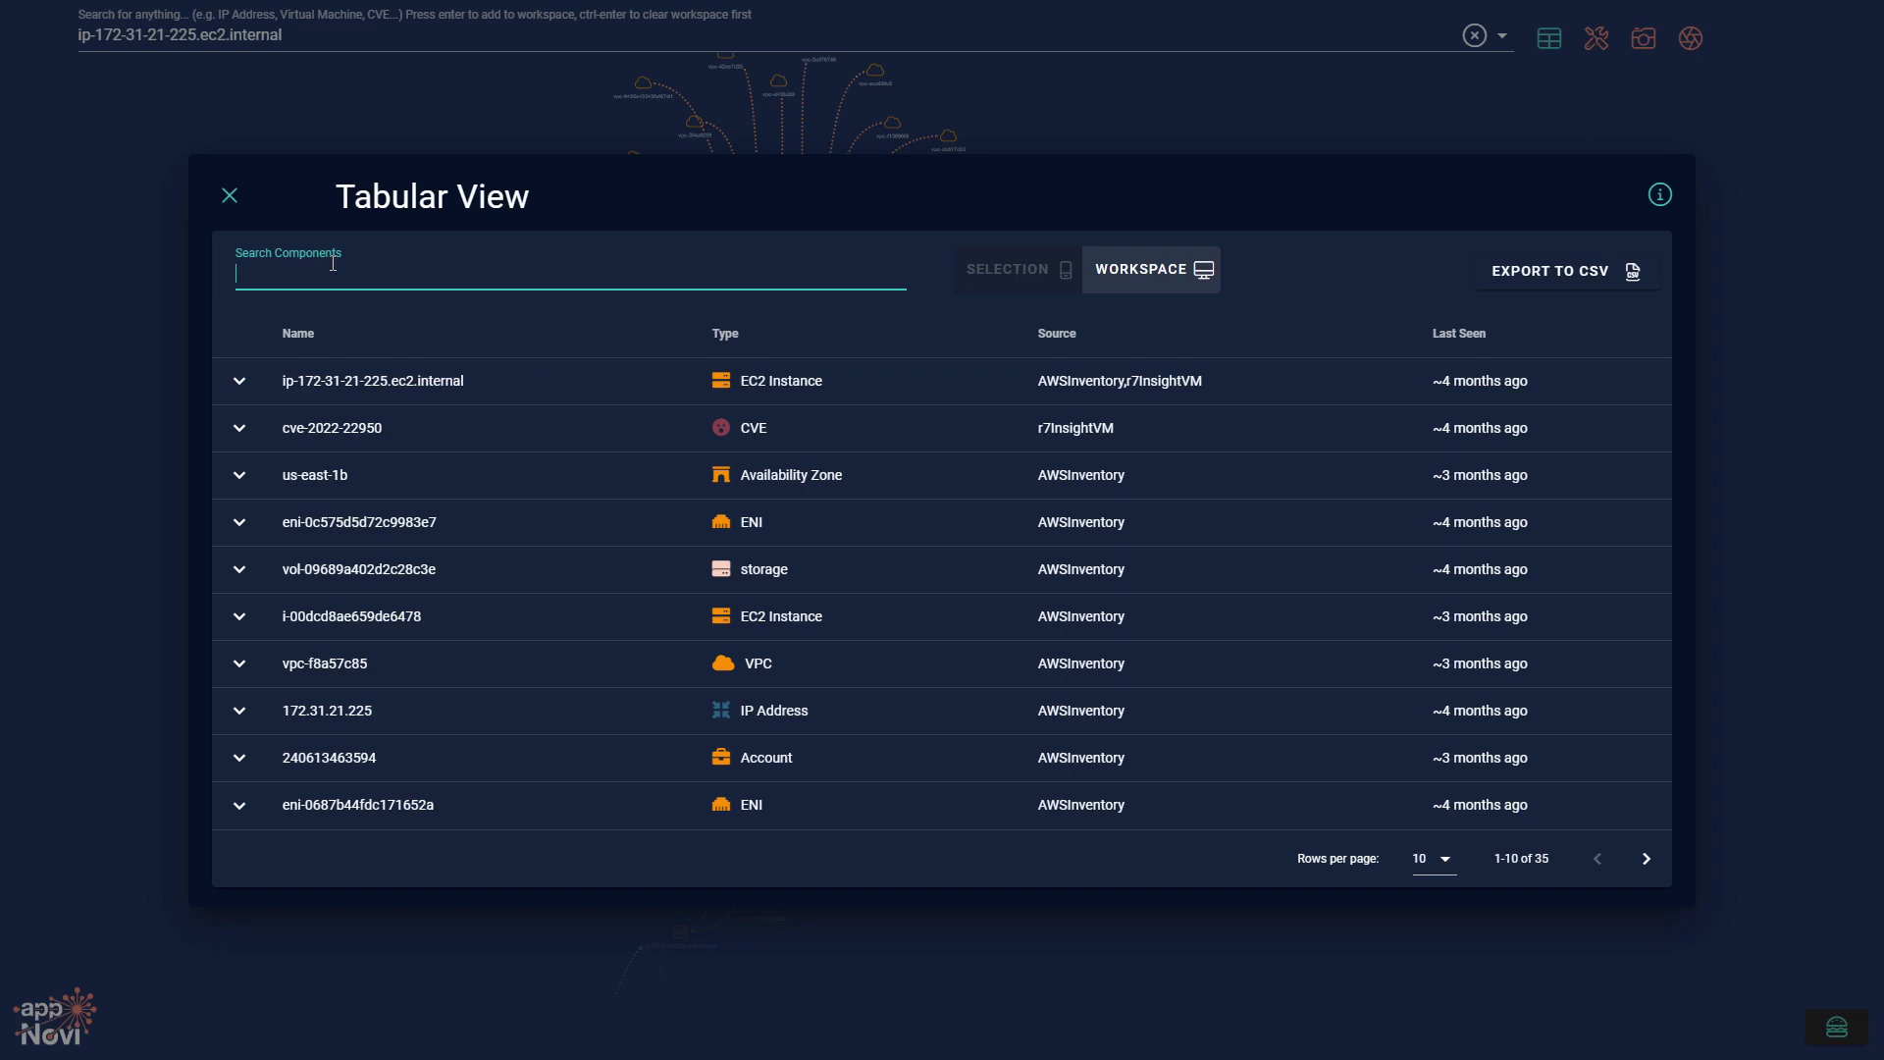
pyautogui.write('AWS')
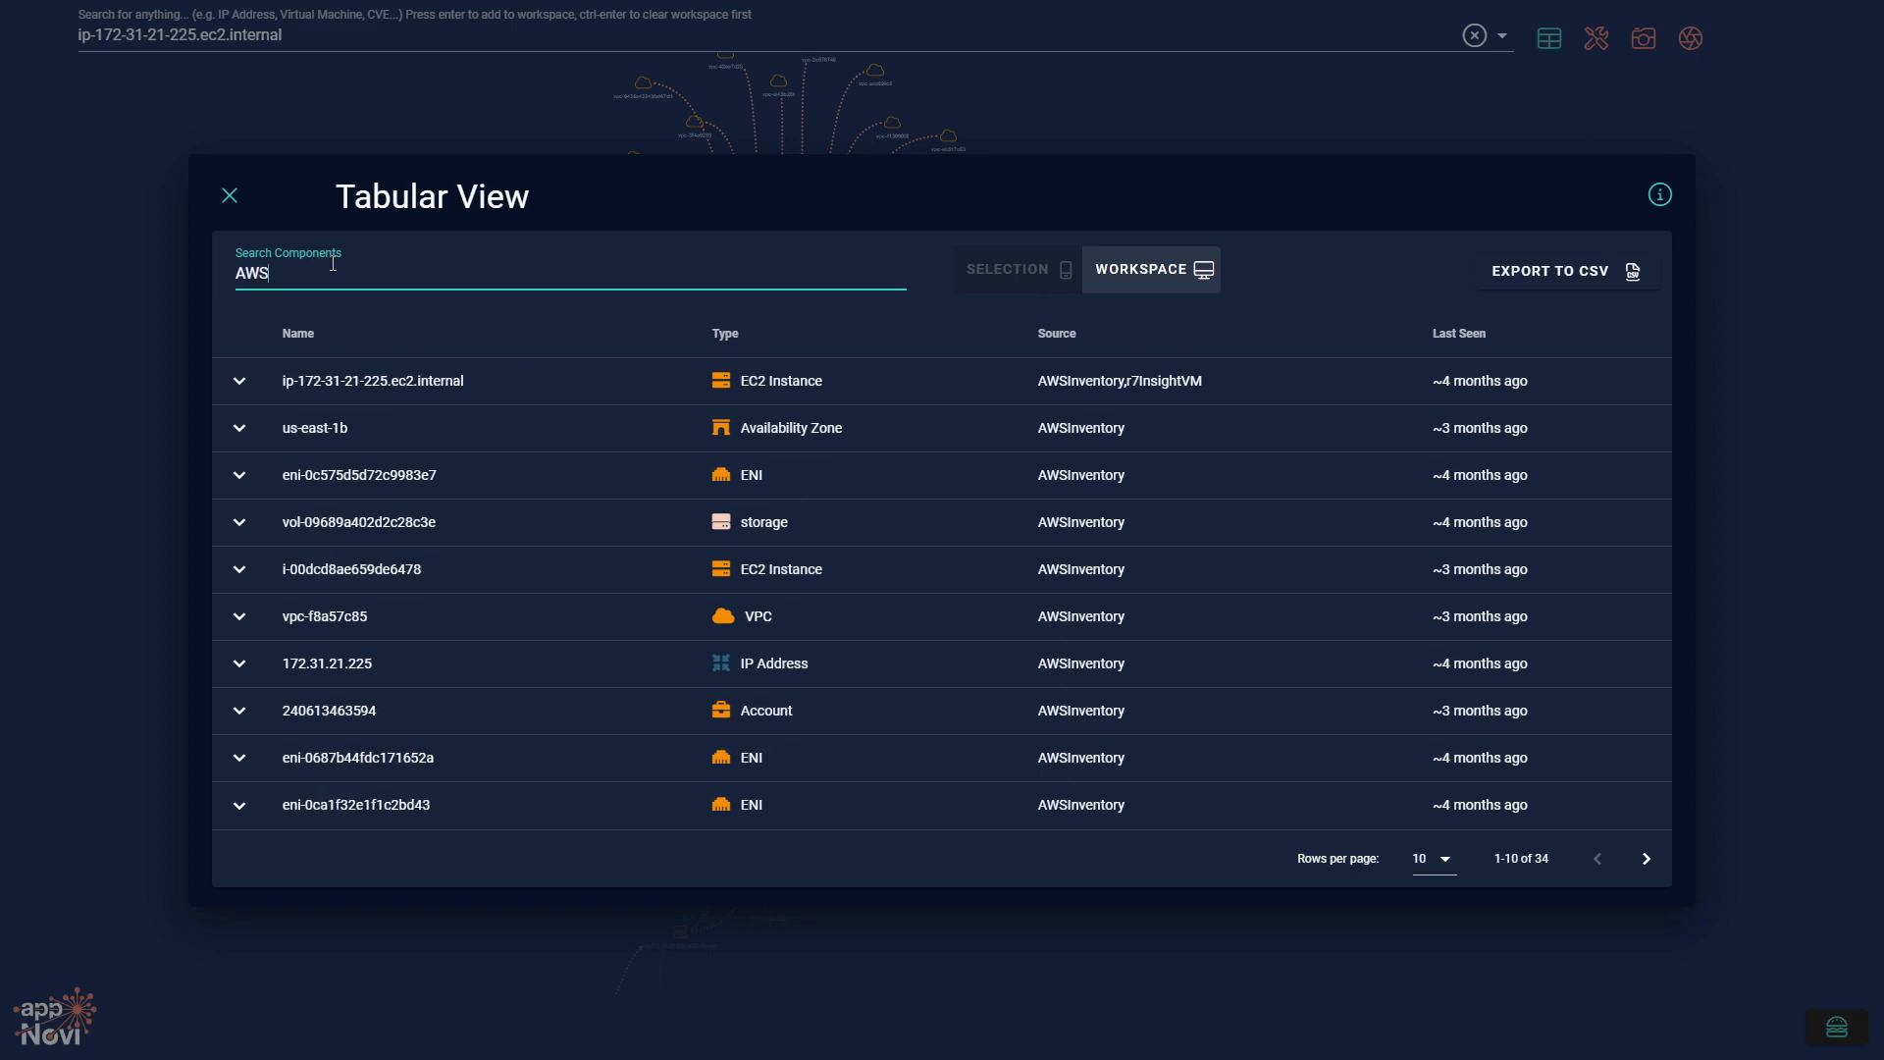
pyautogui.press('BackSpace')
pyautogui.press('BackSpace')
pyautogui.press('BackSpace')
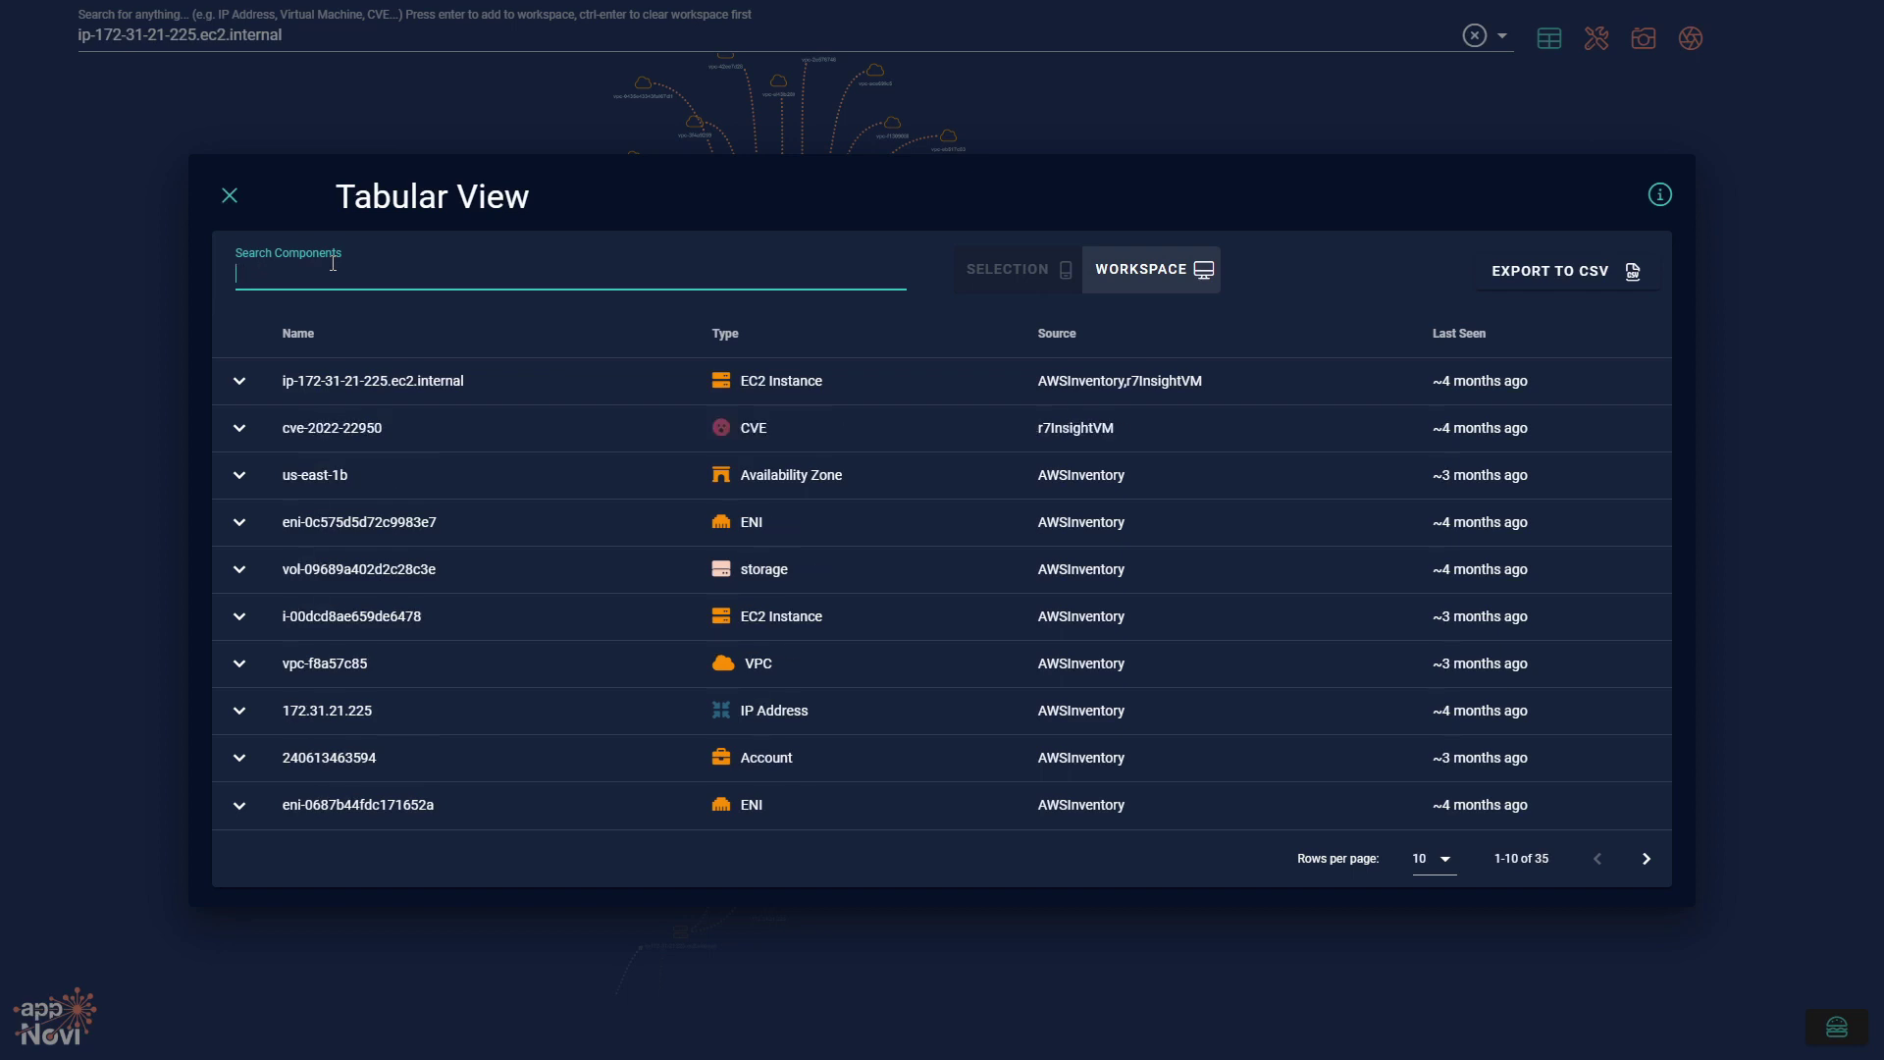
# Filter the table's components by us- and empty the search again.
pyautogui.write('us-')
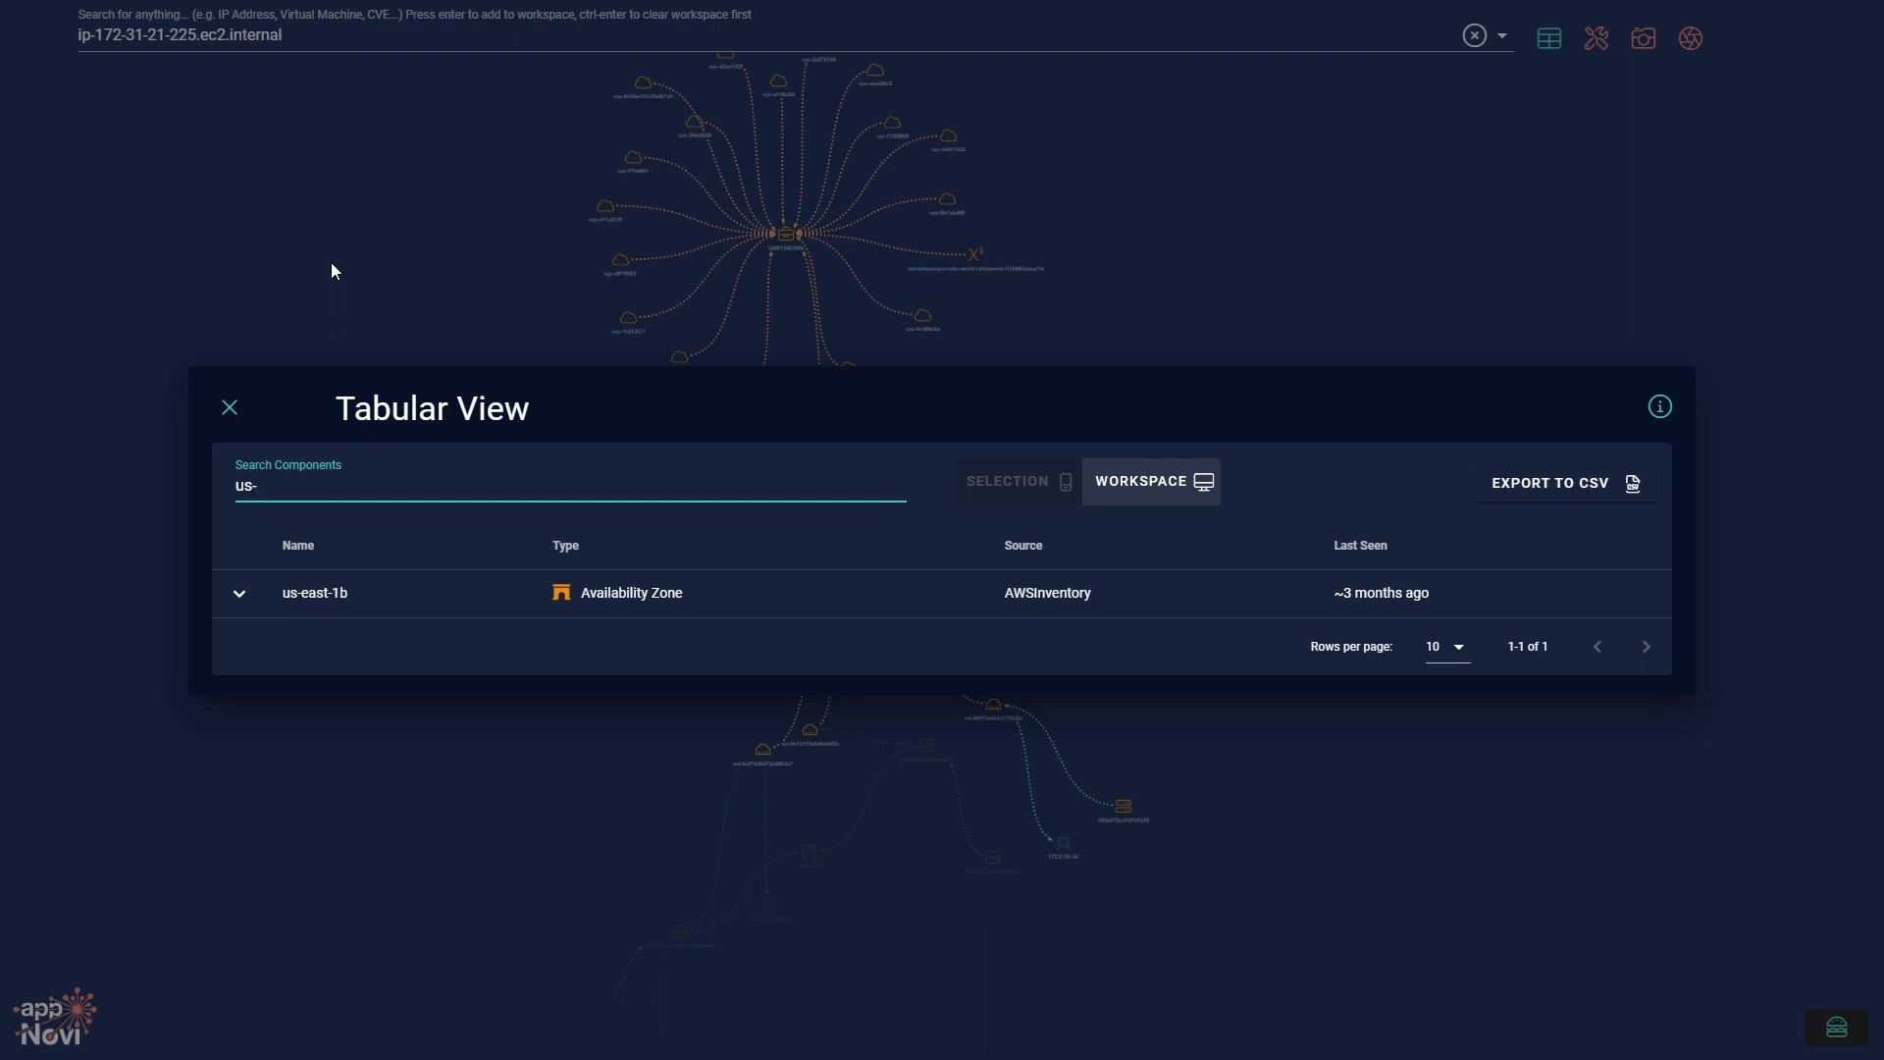
pyautogui.press('BackSpace')
pyautogui.press('BackSpace')
pyautogui.press('BackSpace')
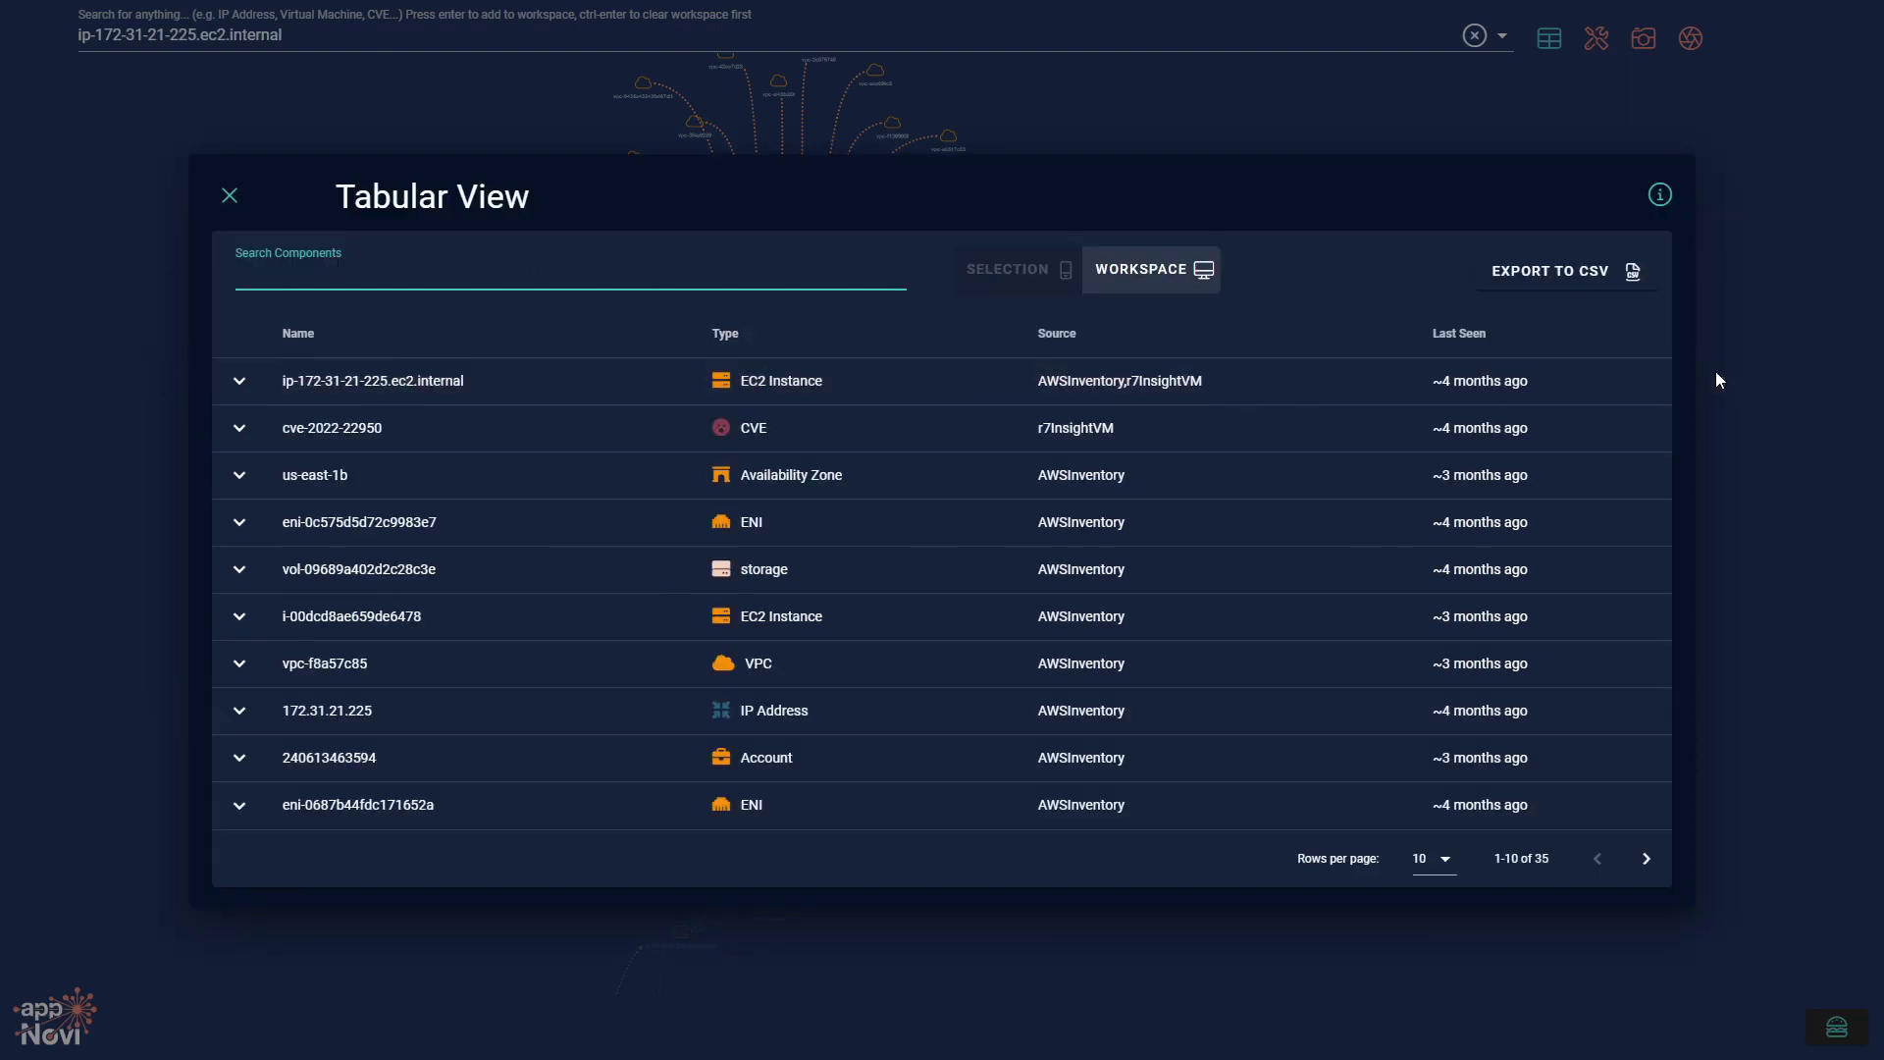
# Export the workspace table to CSV and close Tabular View.
pyautogui.click(1590, 278)
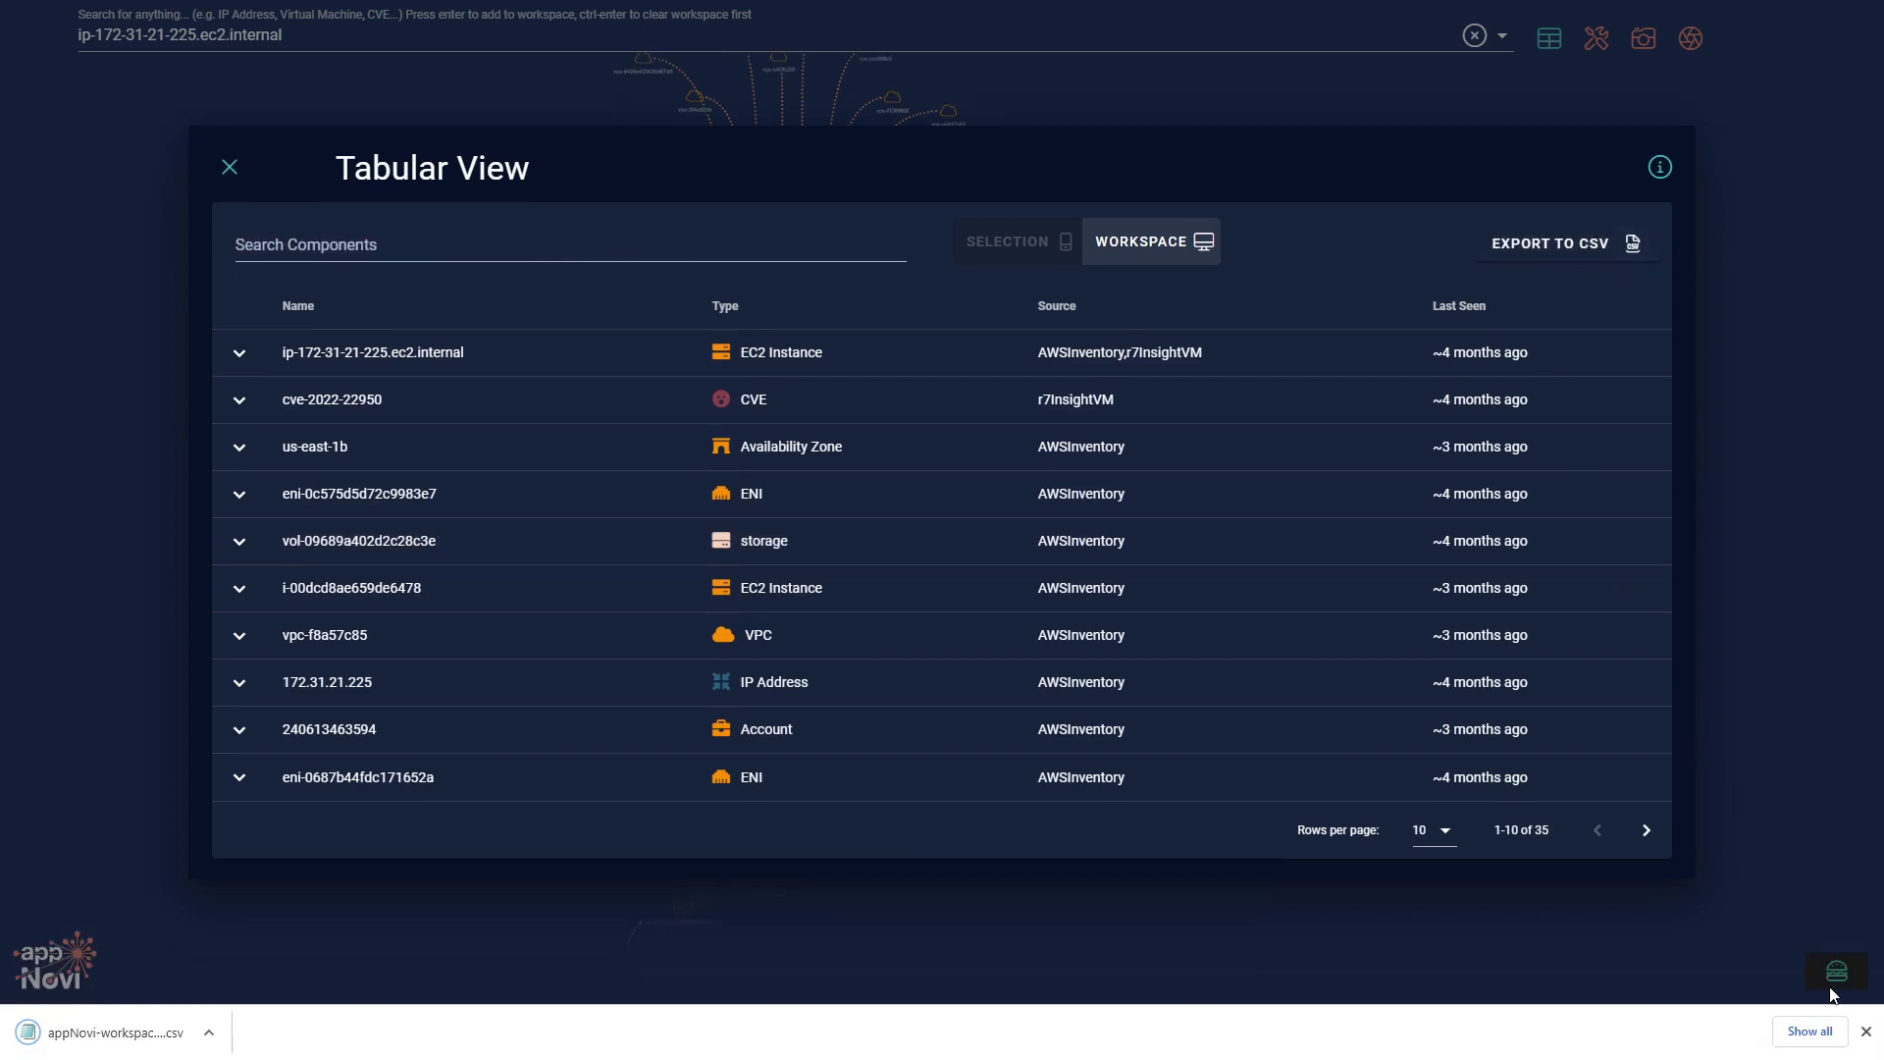
pyautogui.click(1865, 1031)
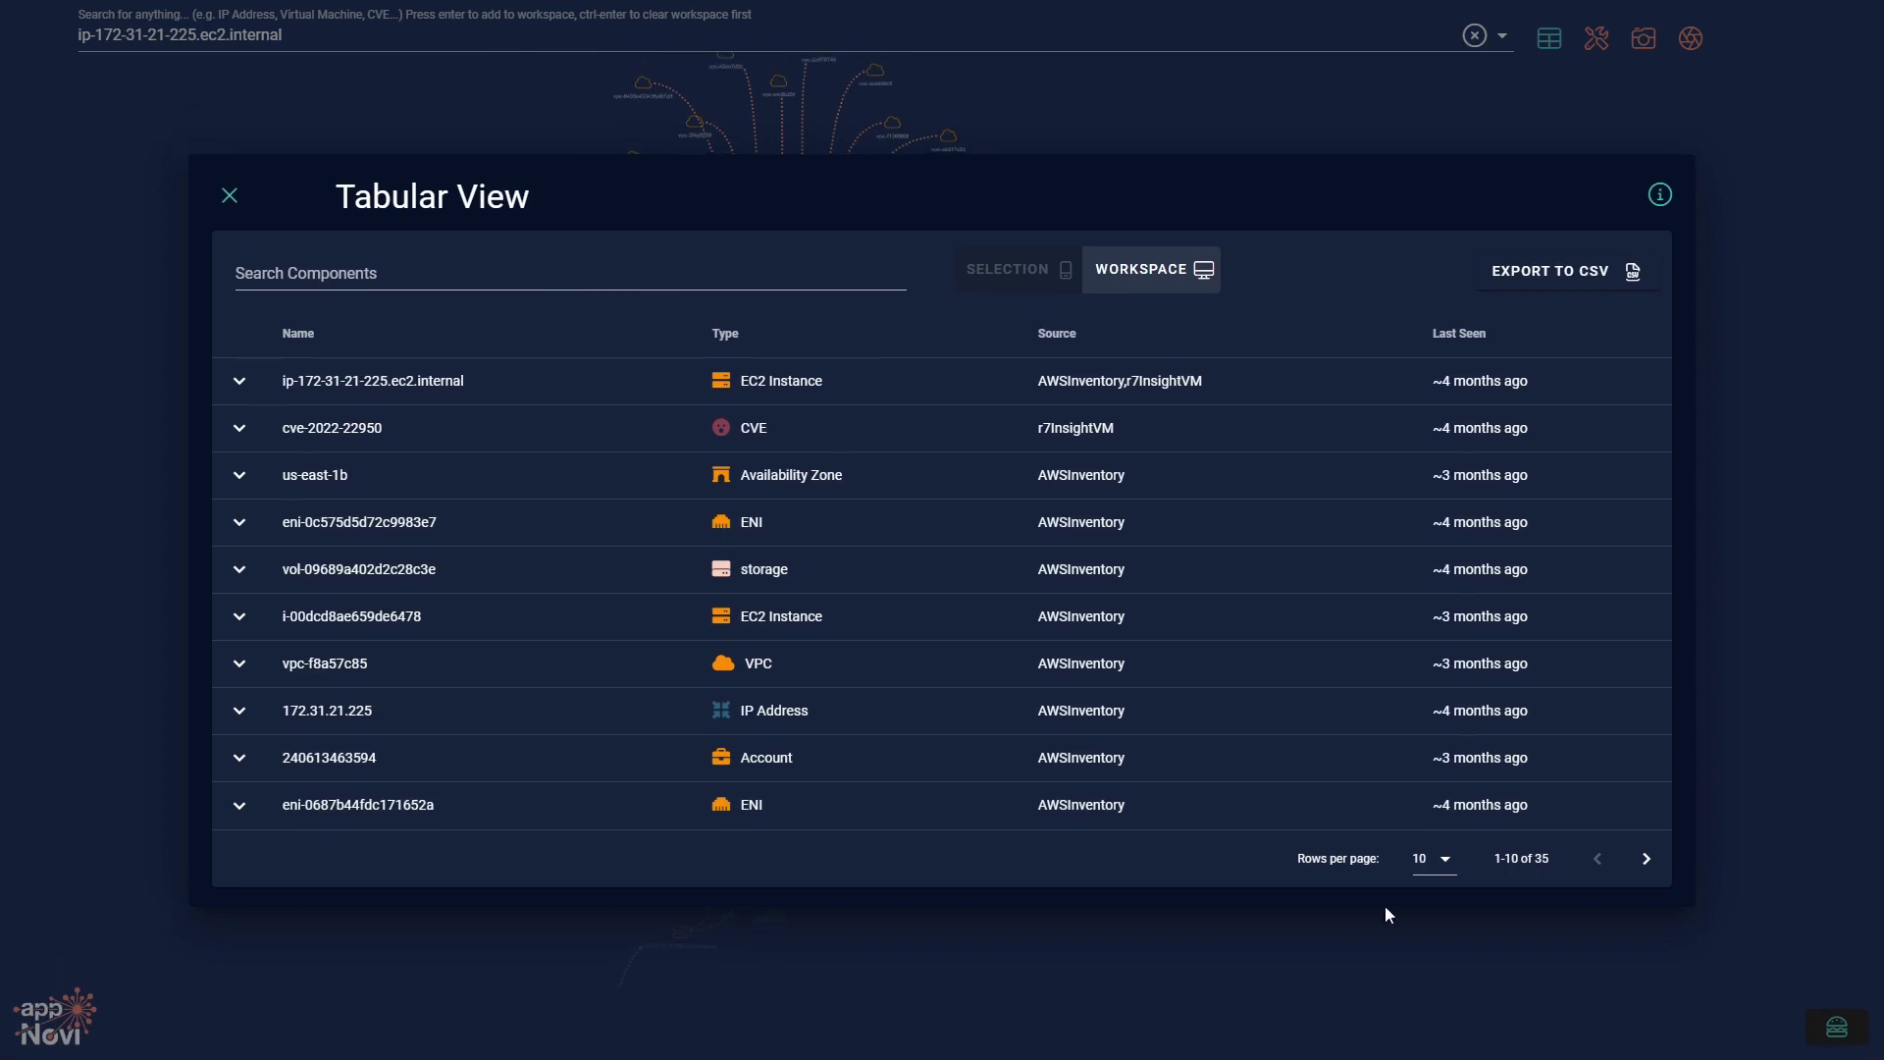
pyautogui.click(230, 197)
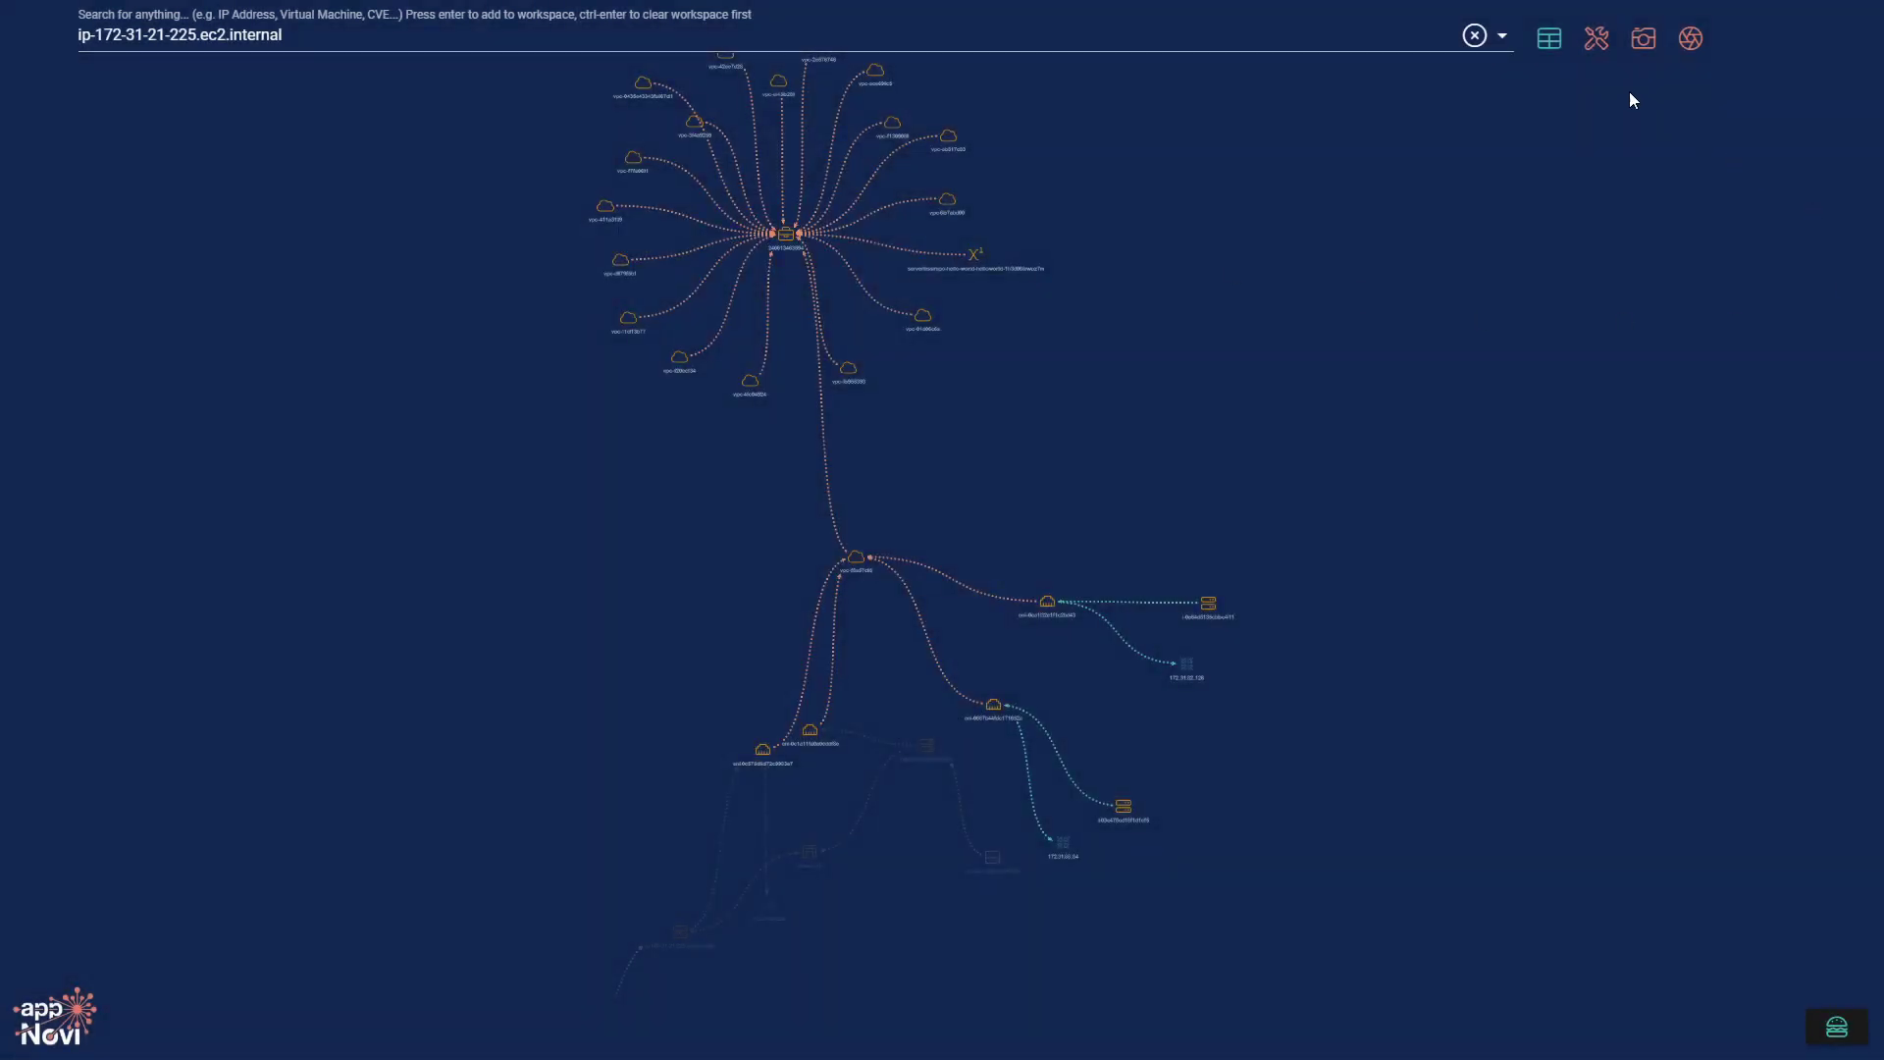
pyautogui.click(1596, 37)
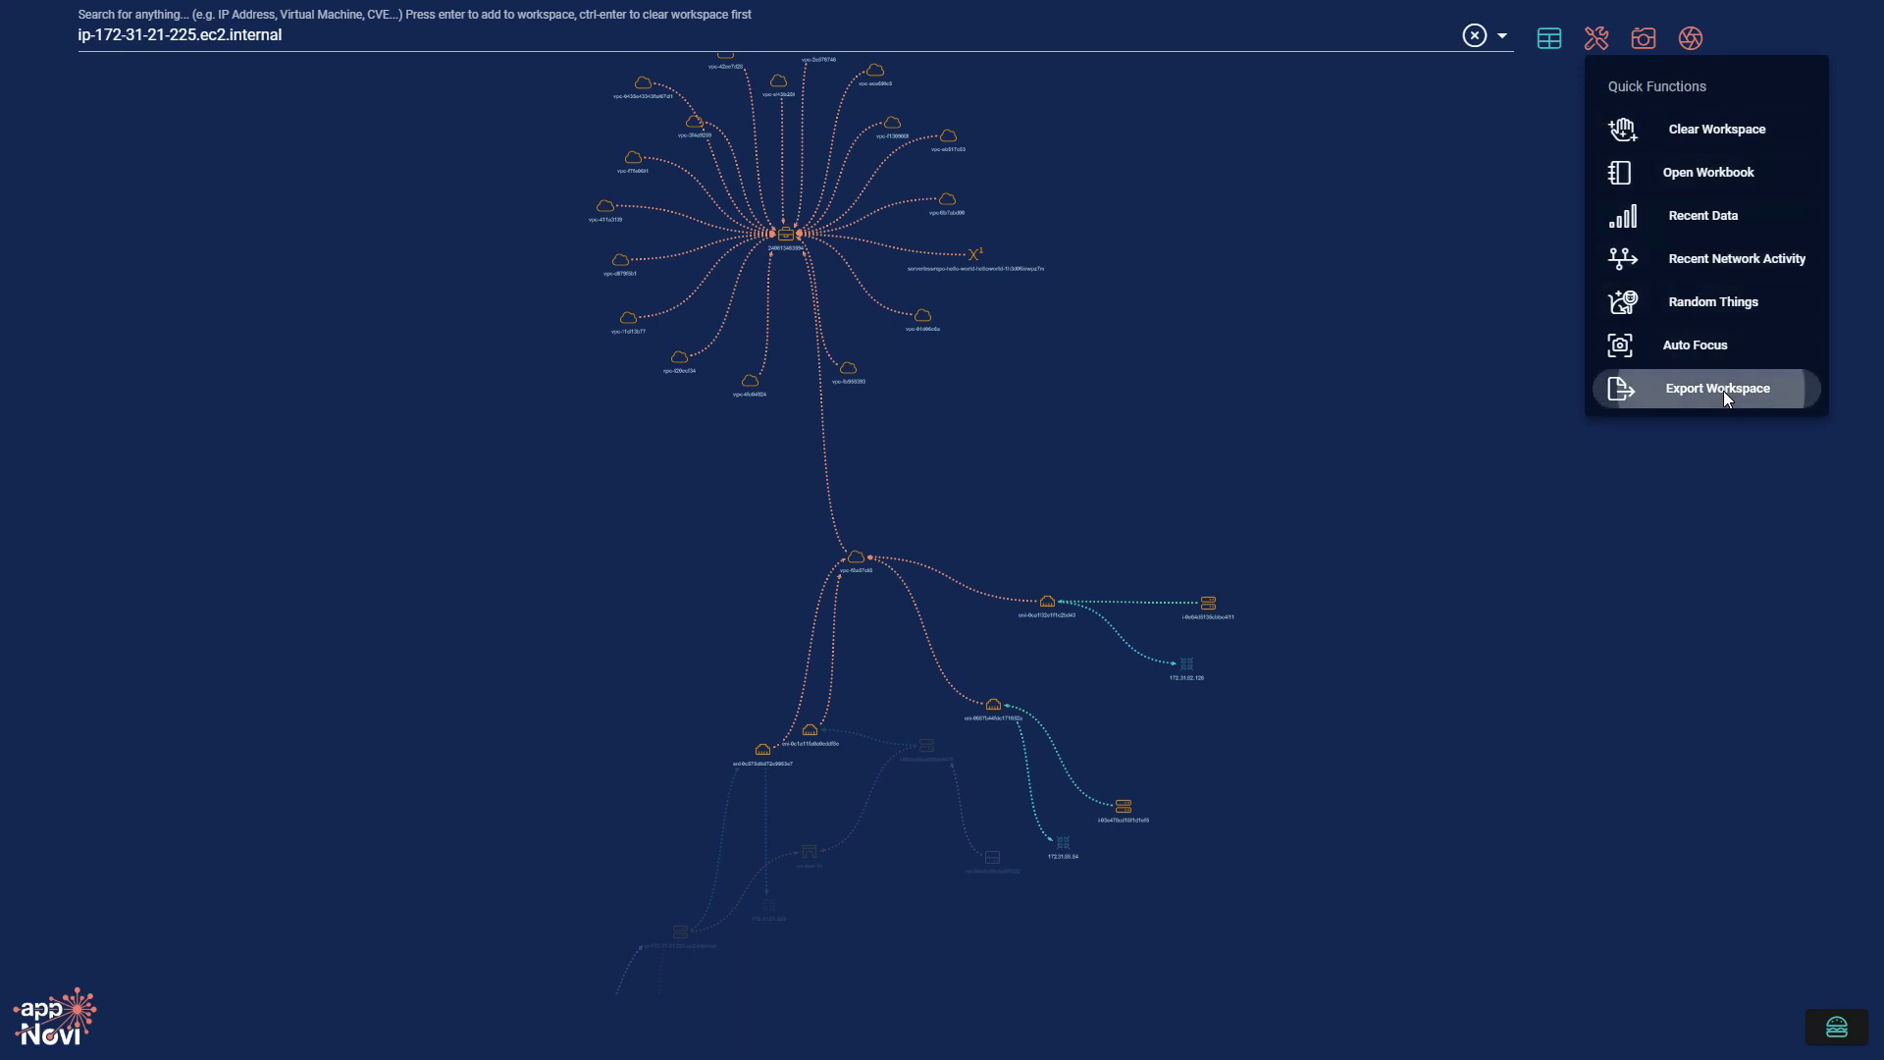
pyautogui.click(1726, 398)
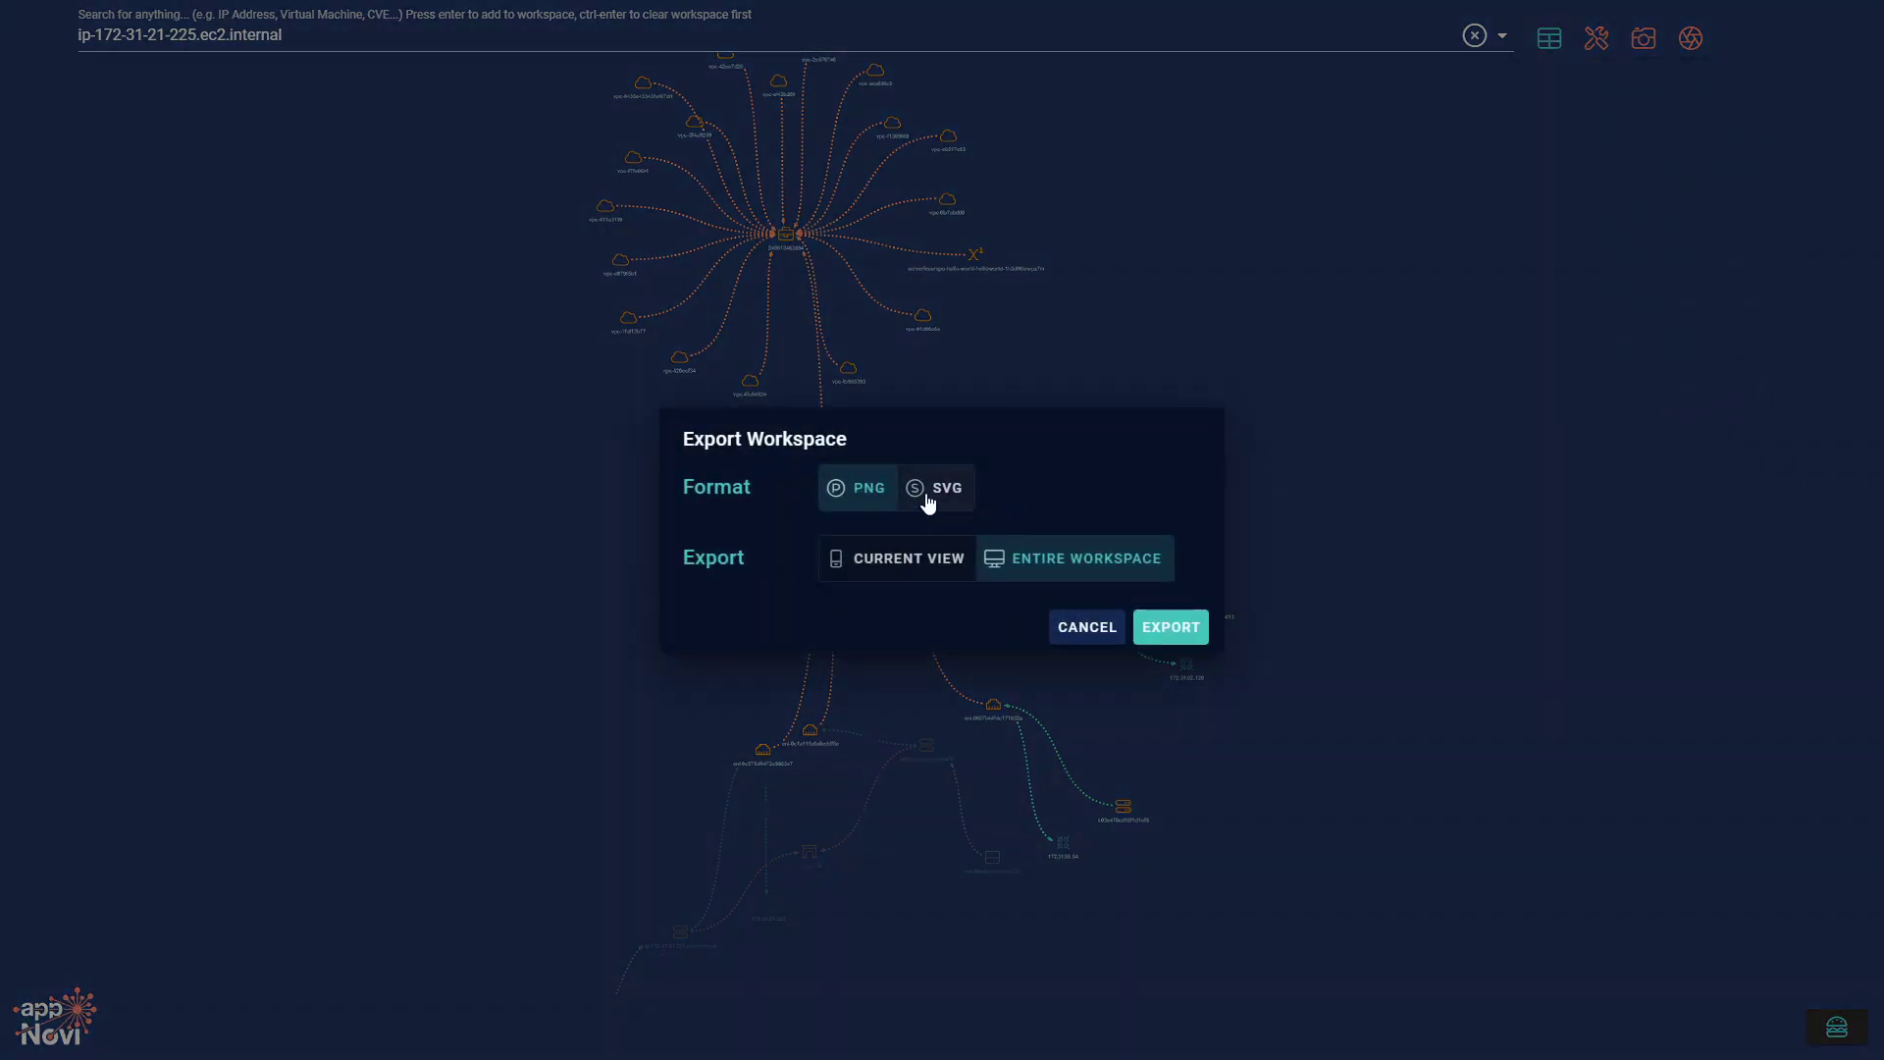
pyautogui.click(939, 573)
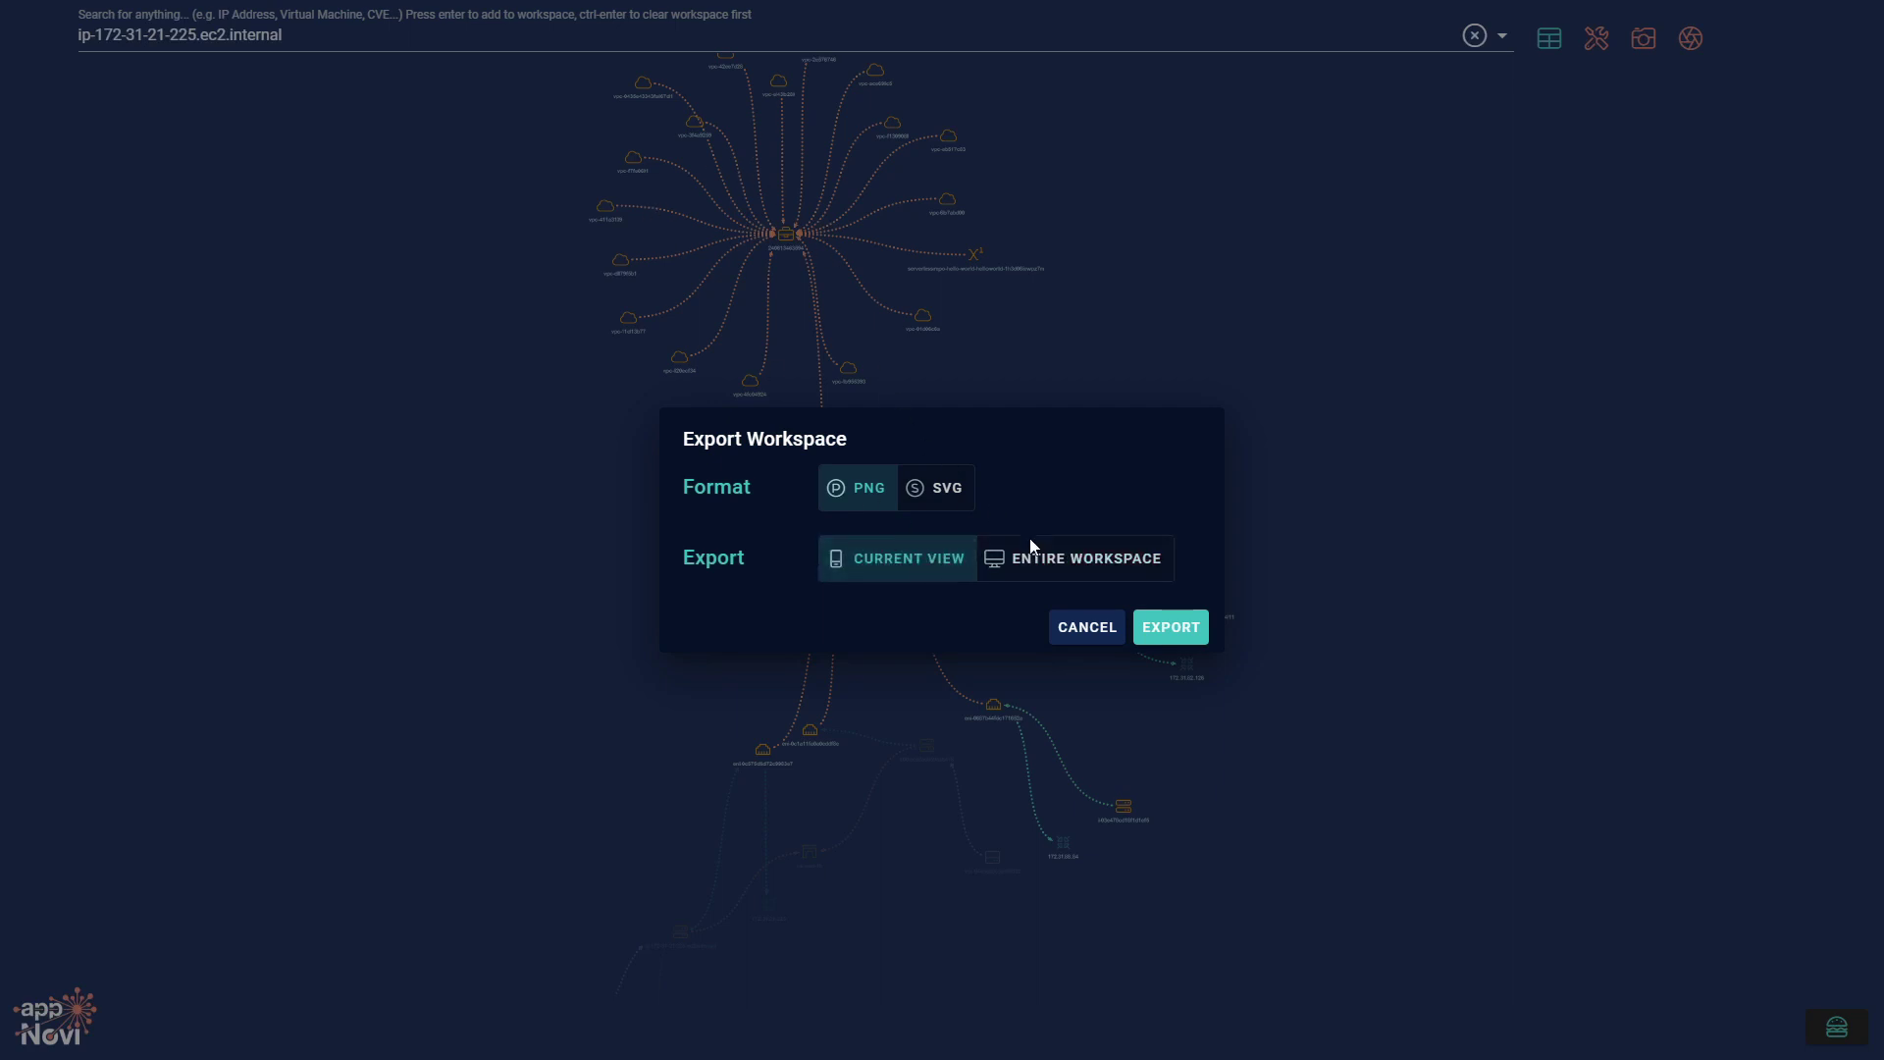
pyautogui.click(1101, 629)
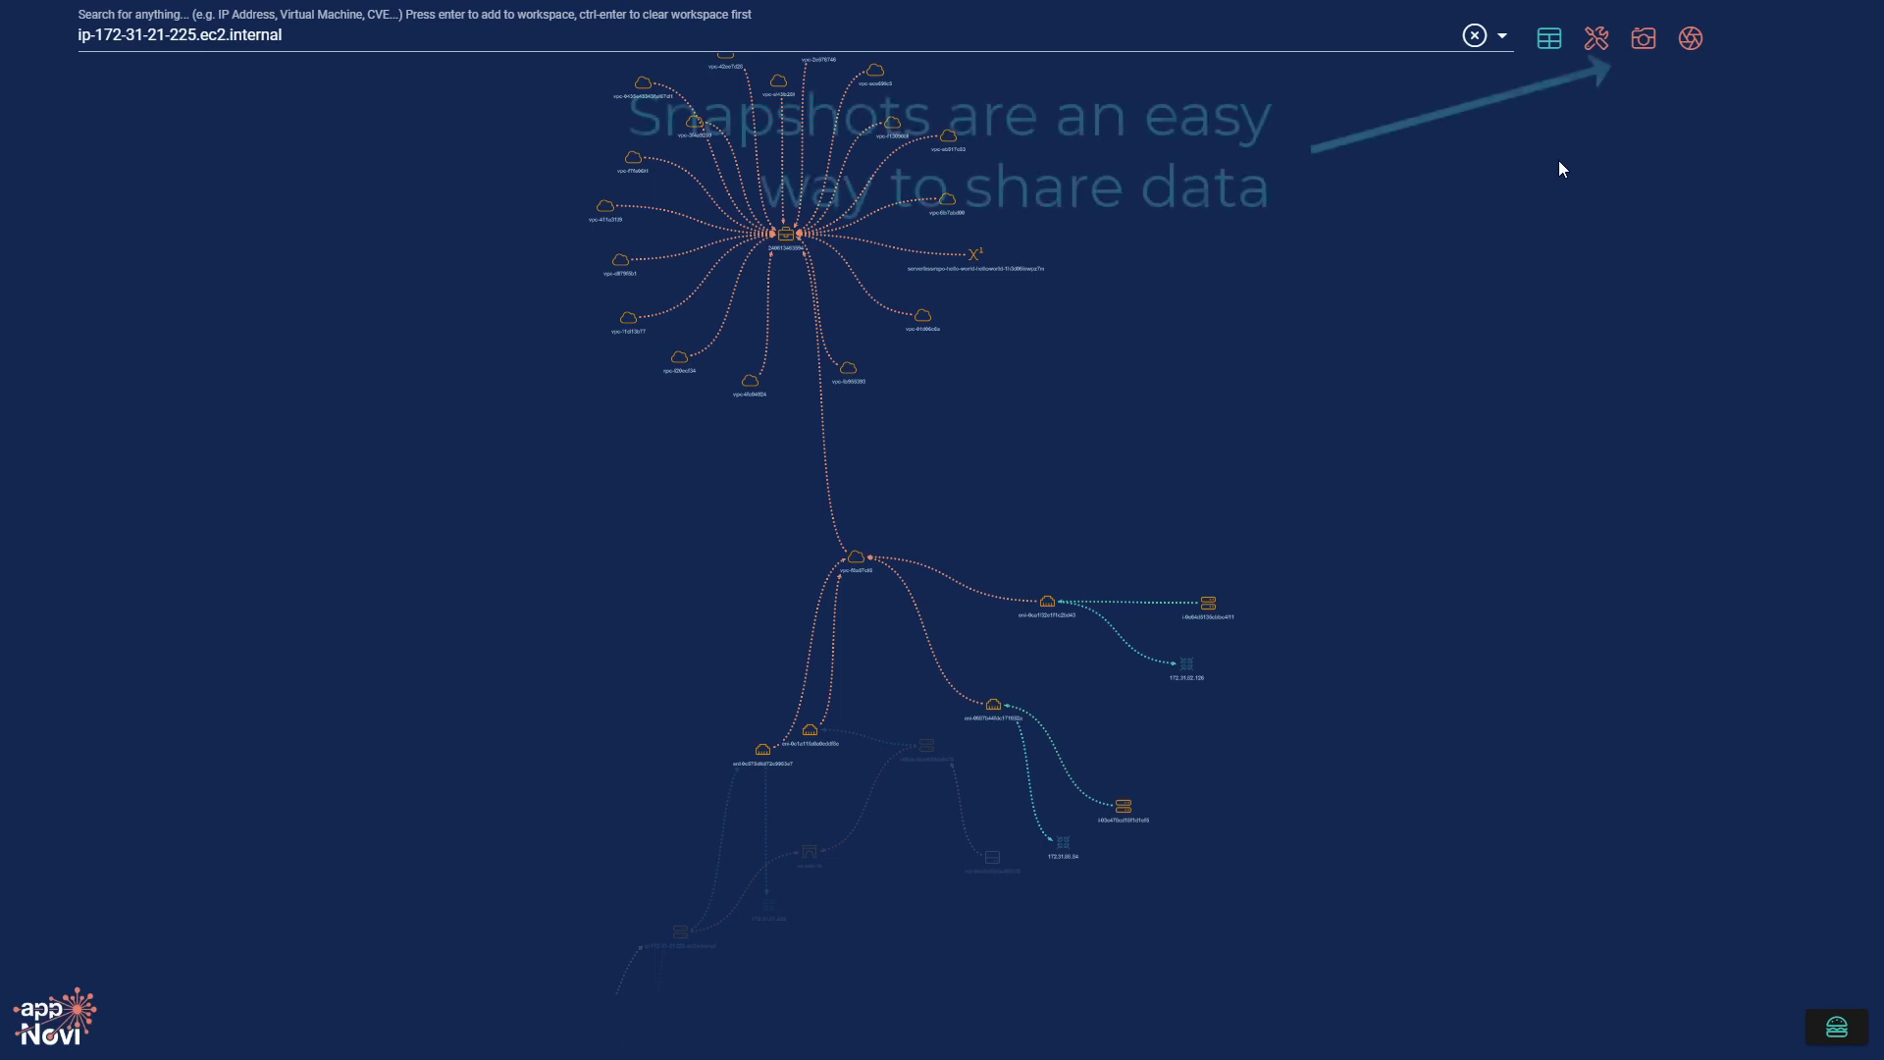
# Create a new snapshot of the workspace named appNovi User Guide Video #2.
pyautogui.click(1641, 39)
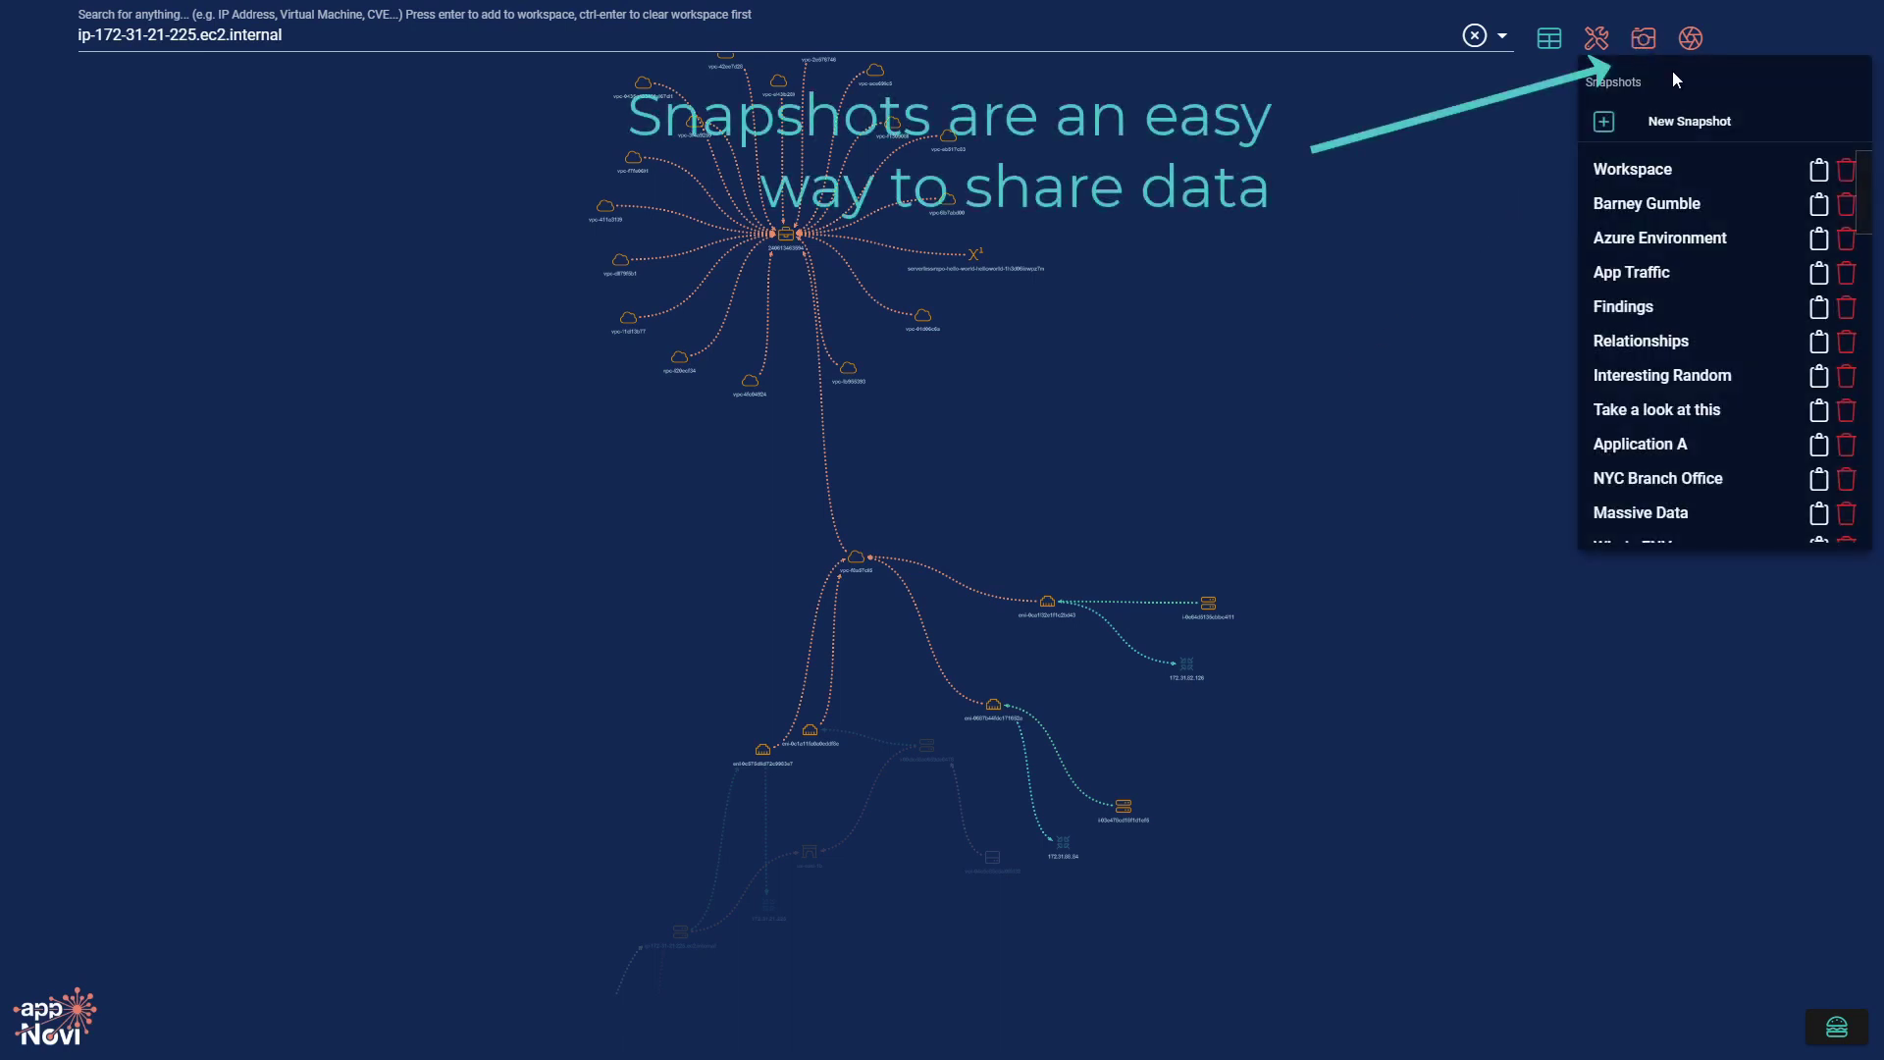
pyautogui.click(1720, 123)
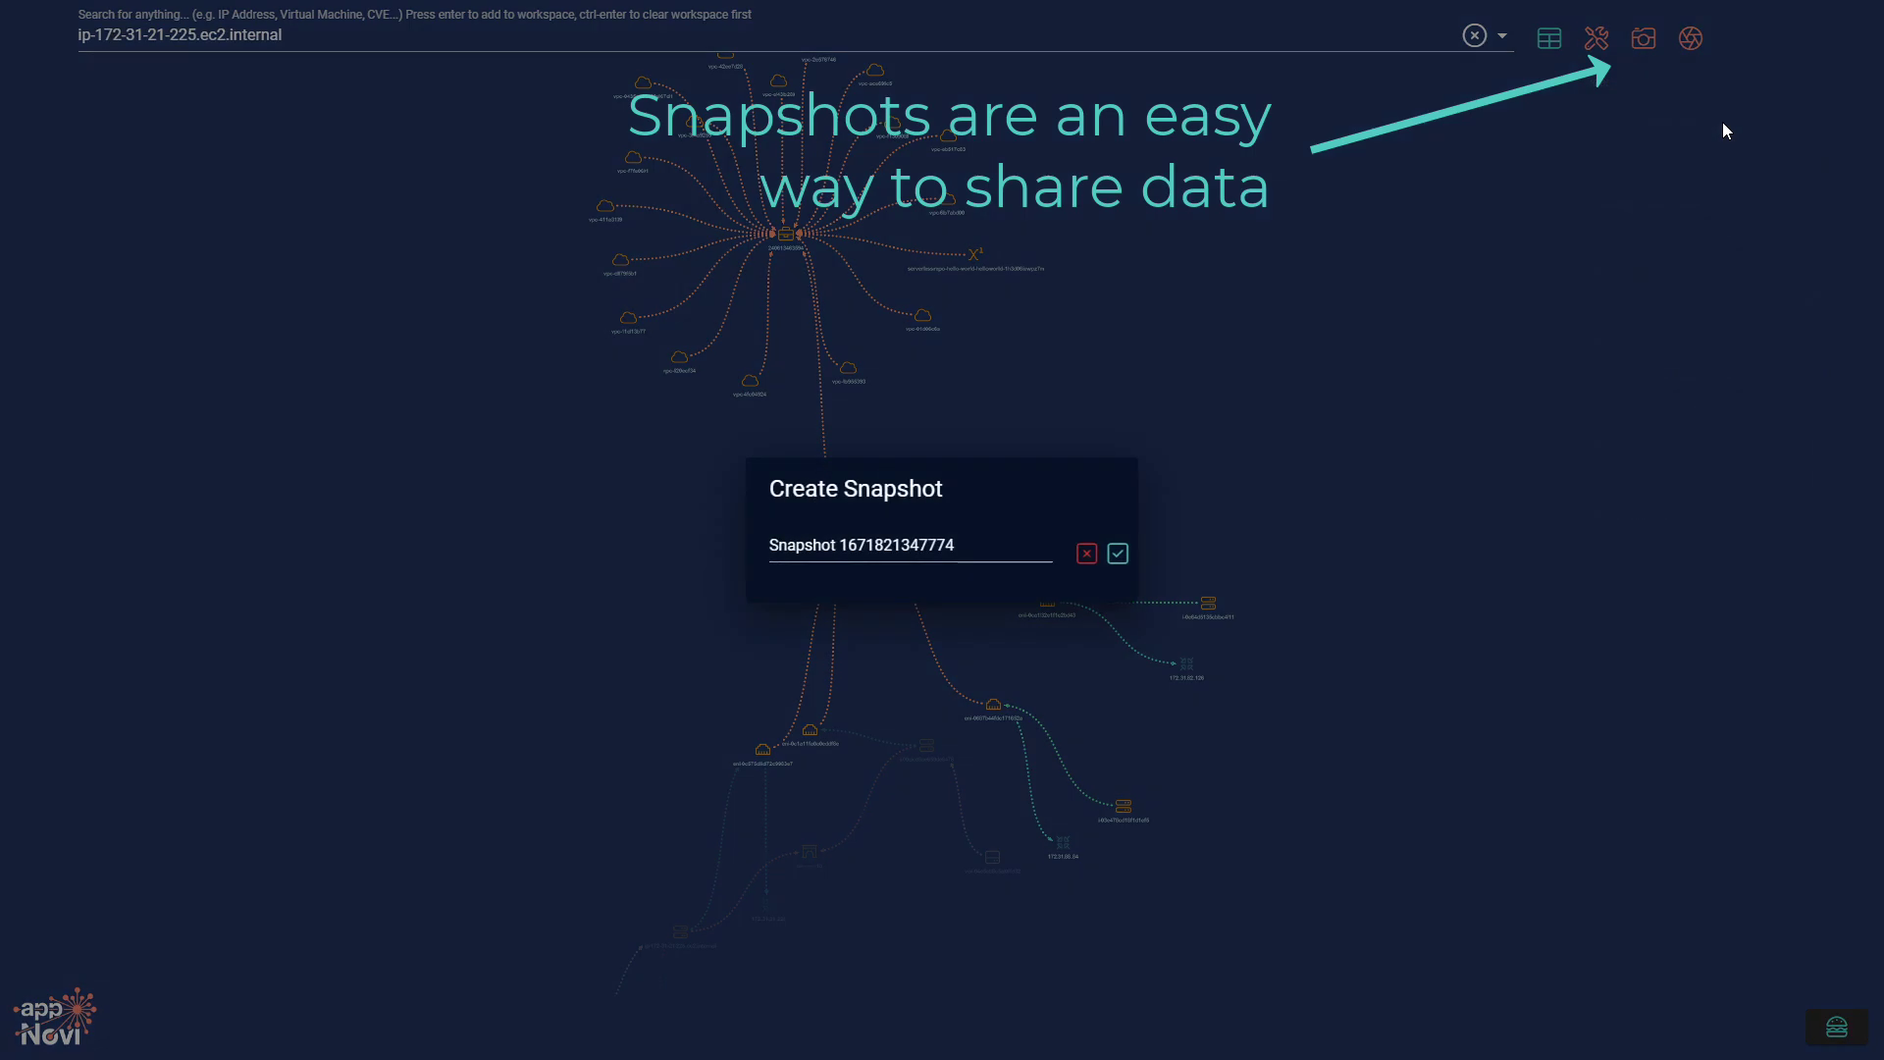
pyautogui.tripleClick(990, 559)
pyautogui.press('BackSpace')
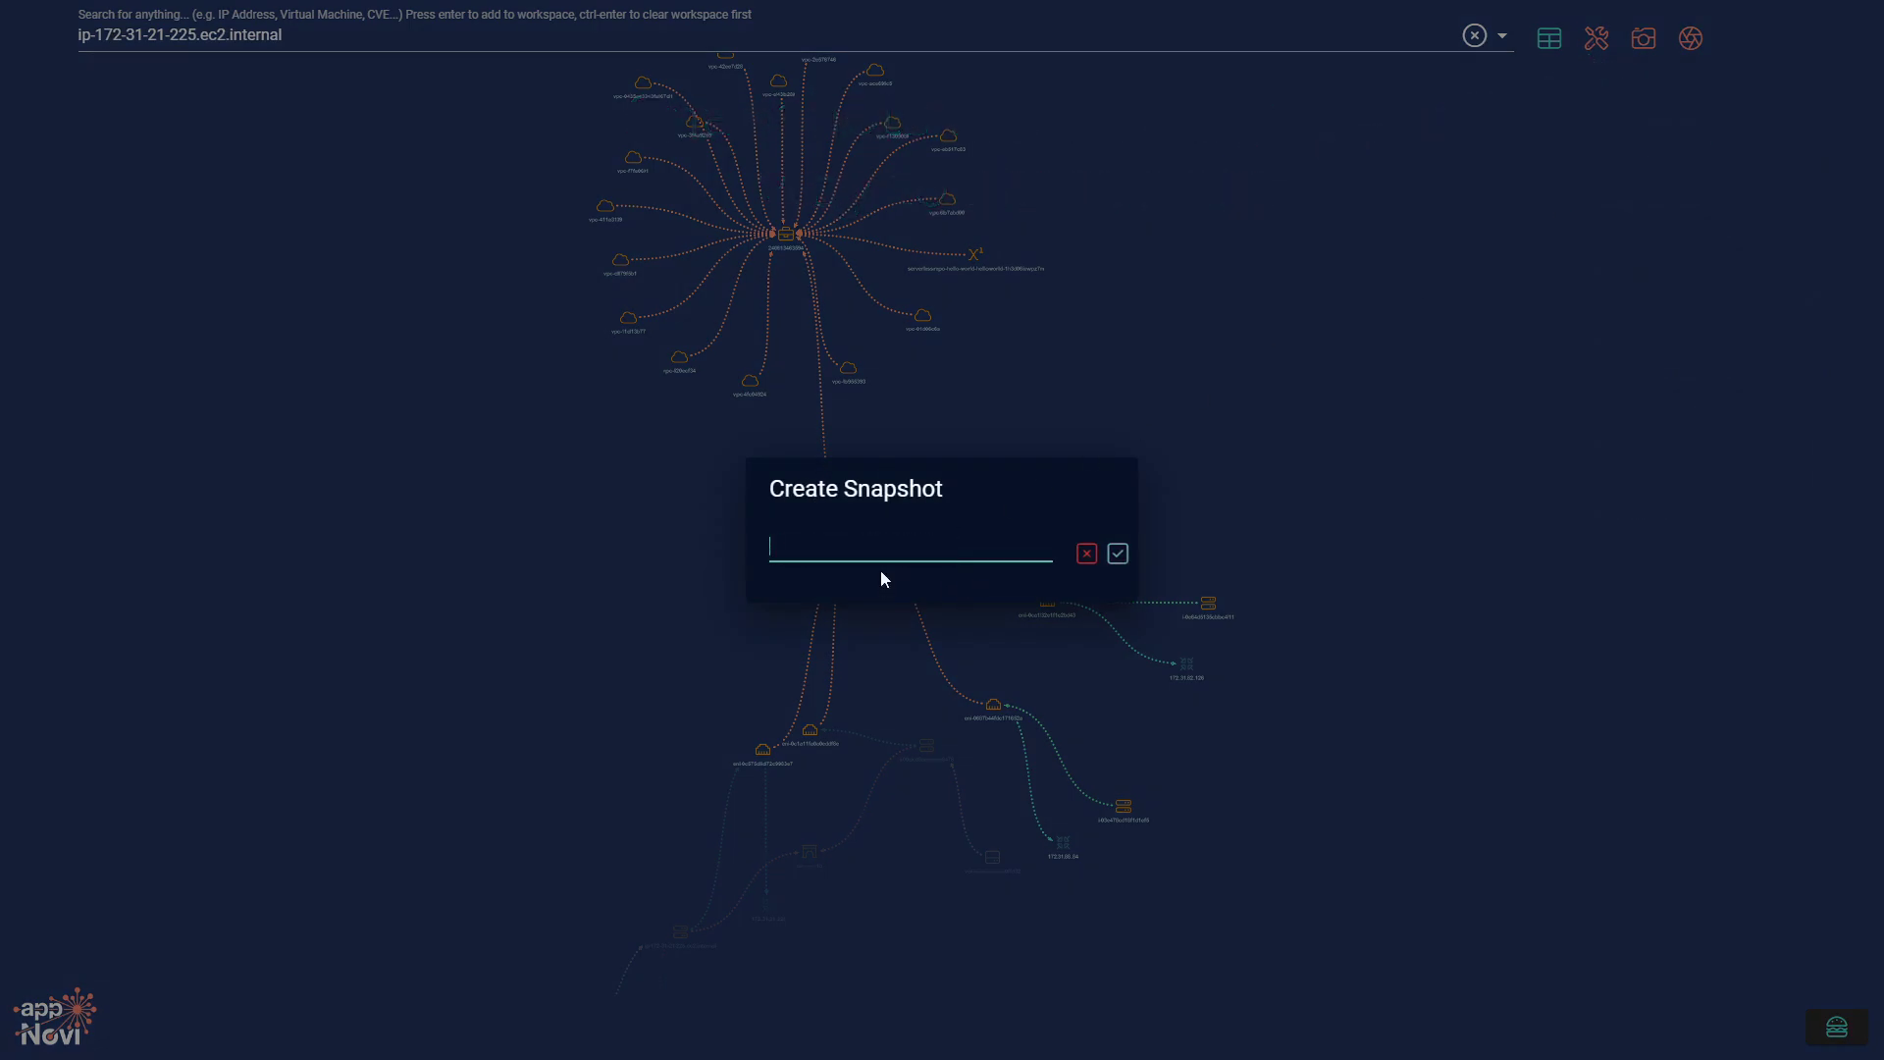
pyautogui.write('appNovi')
pyautogui.write('eo #2')
pyautogui.click(1117, 553)
# Look through the saved snapshots list and clear the workspace.
pyautogui.click(1643, 38)
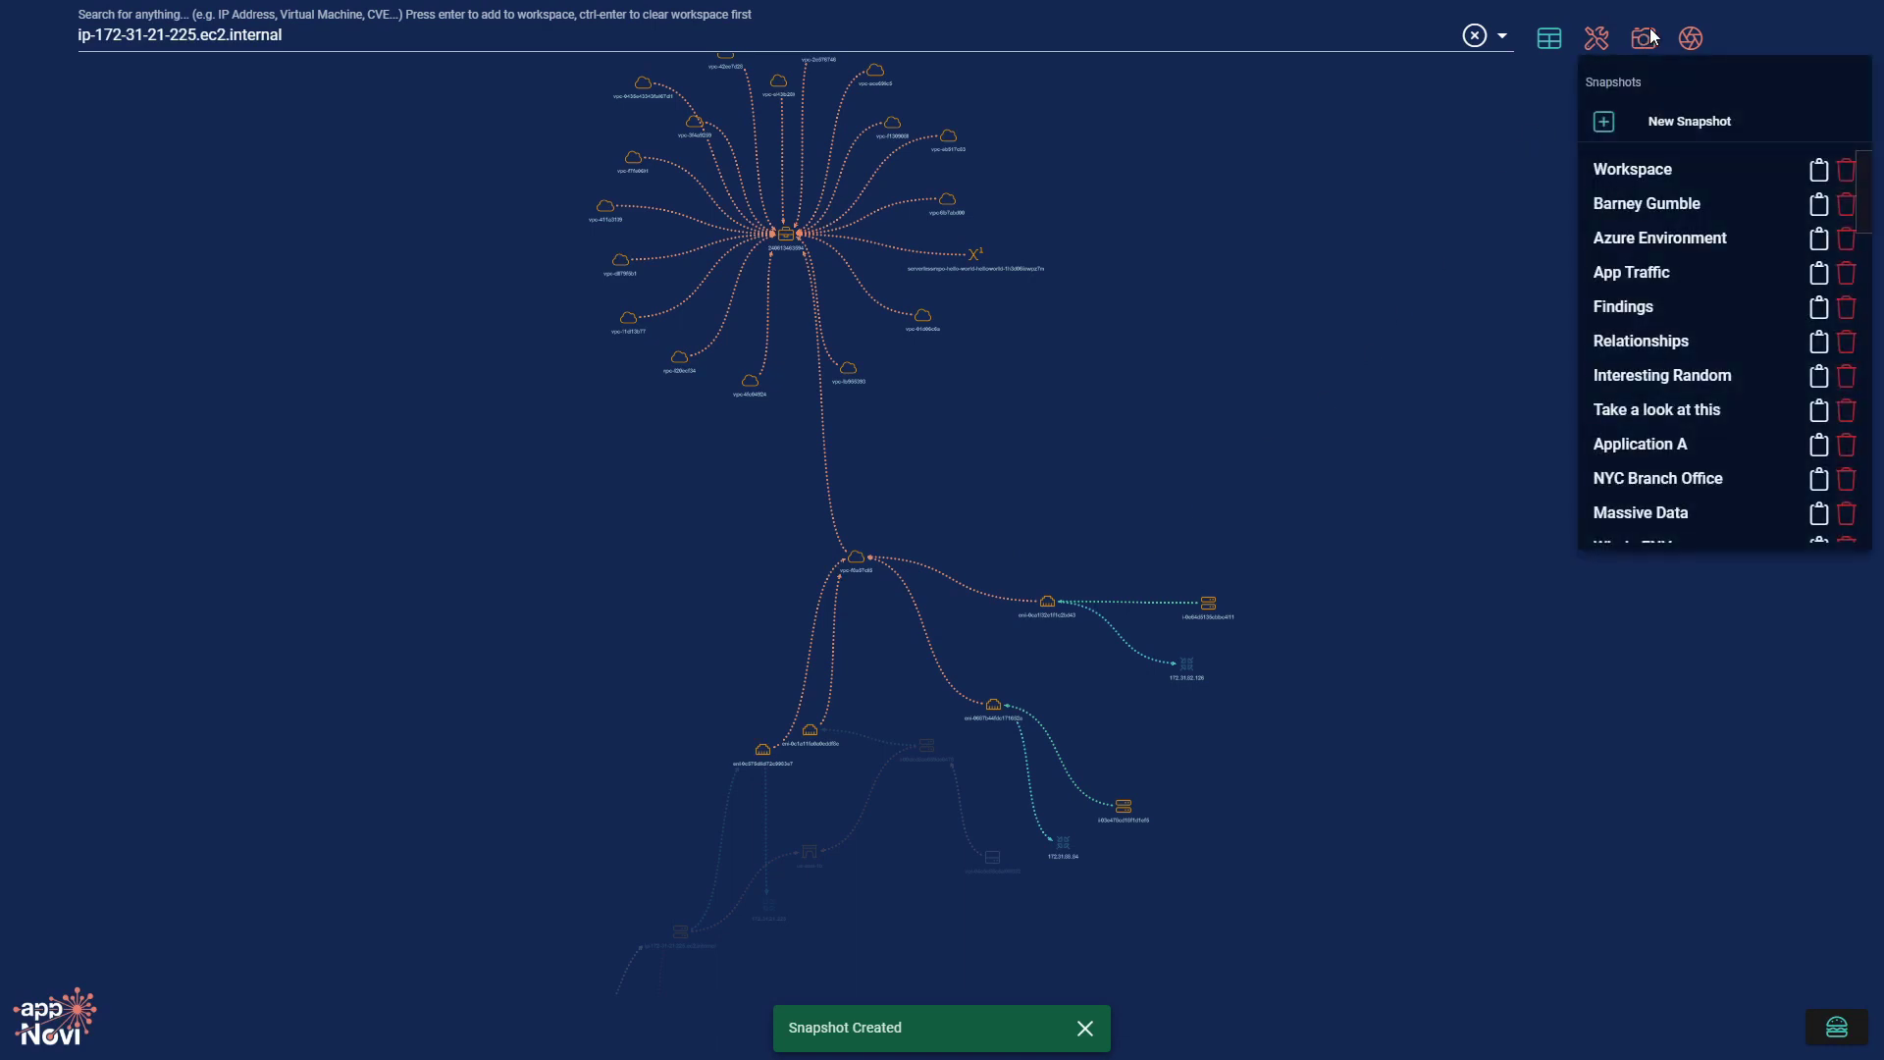
pyautogui.scroll(-3, 1669, 269)
pyautogui.click(1643, 38)
pyautogui.click(1596, 39)
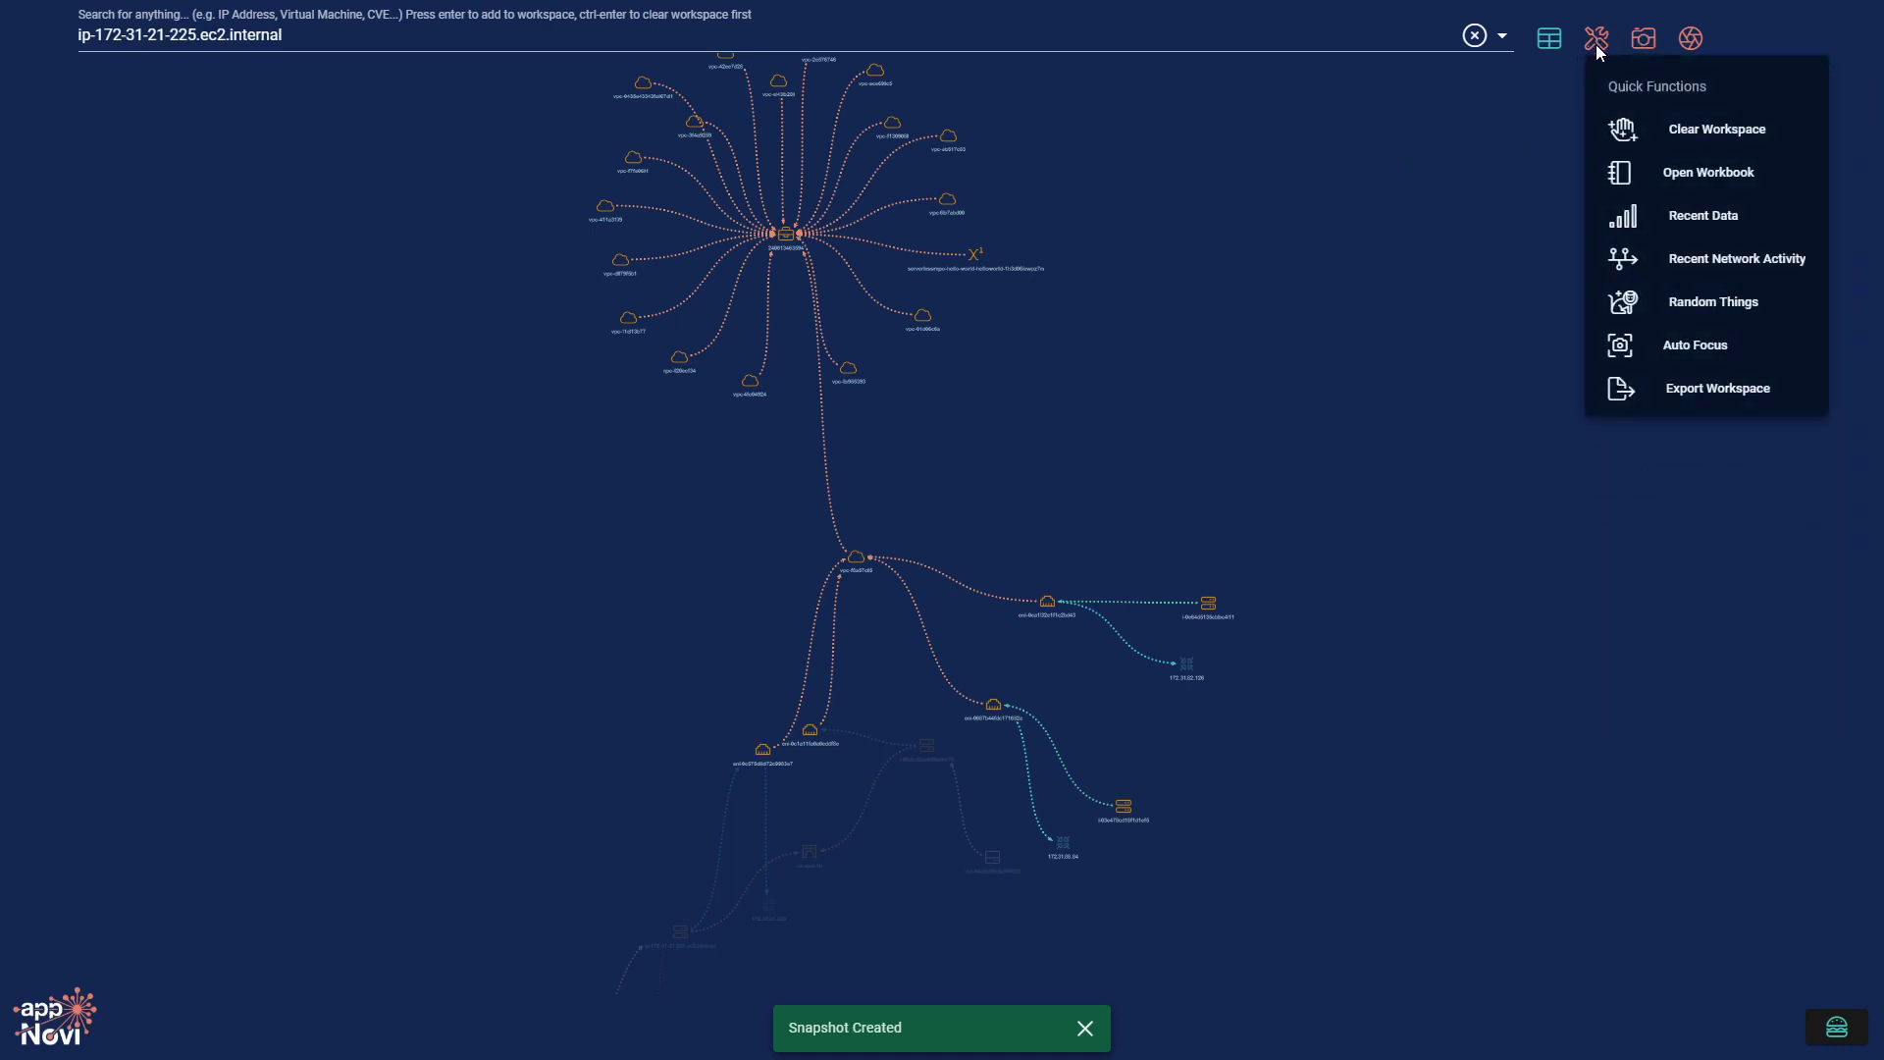
pyautogui.click(1617, 132)
# Load the appNovi User Guide Video #2 snapshot from the end of the saved snapshots into the empty workspace.
pyautogui.click(1644, 44)
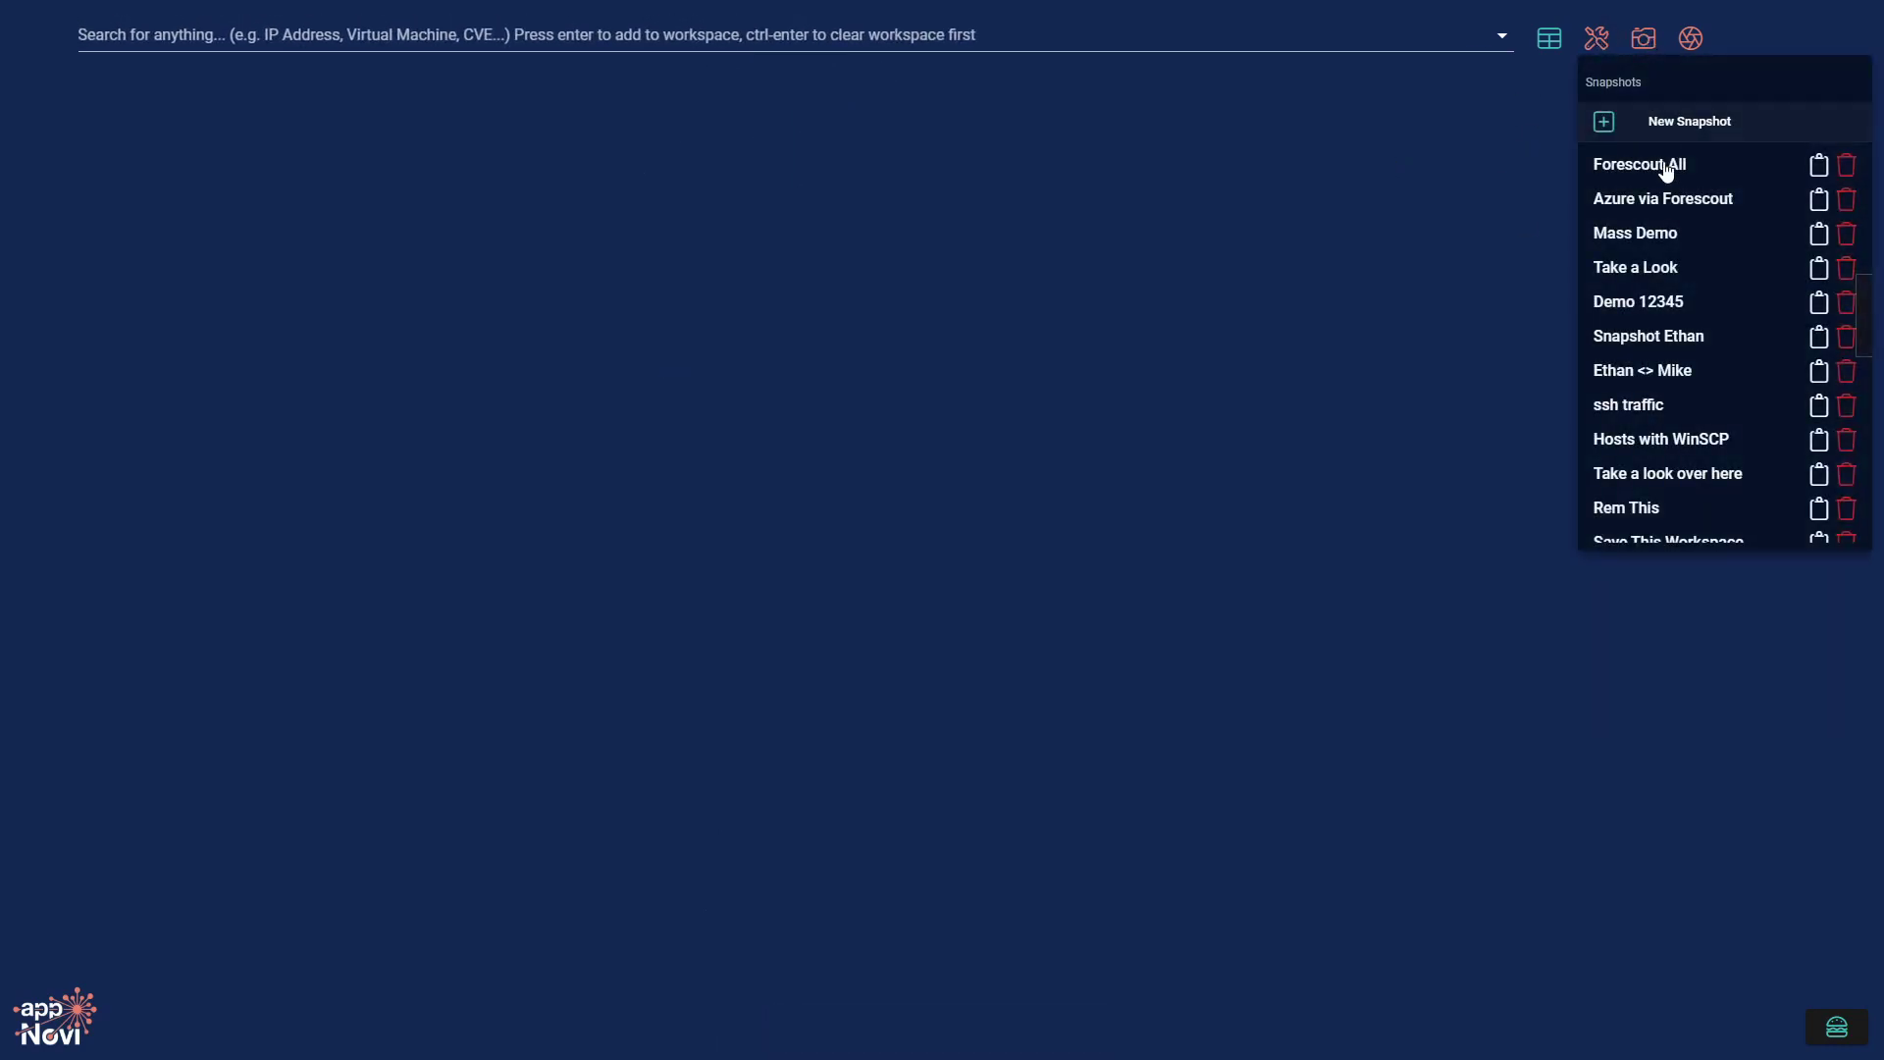
pyautogui.scroll(-10, 1686, 307)
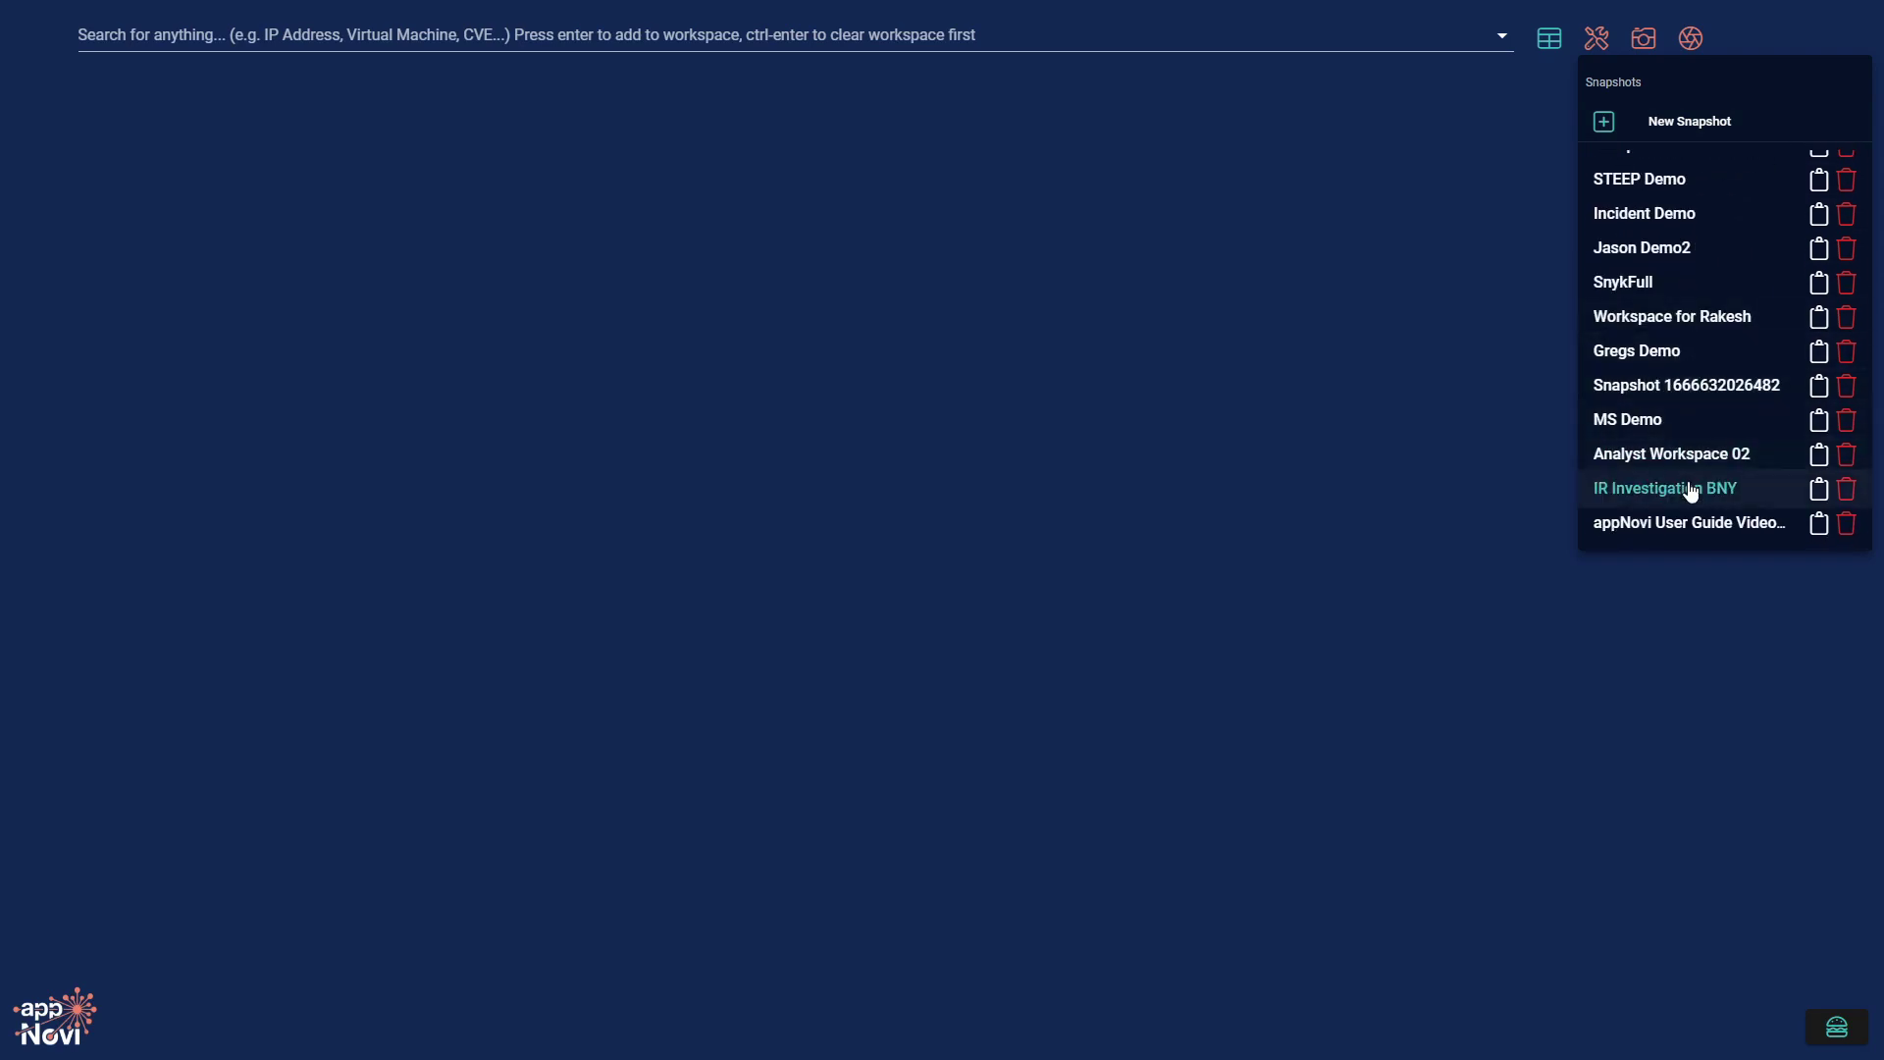
pyautogui.click(1690, 526)
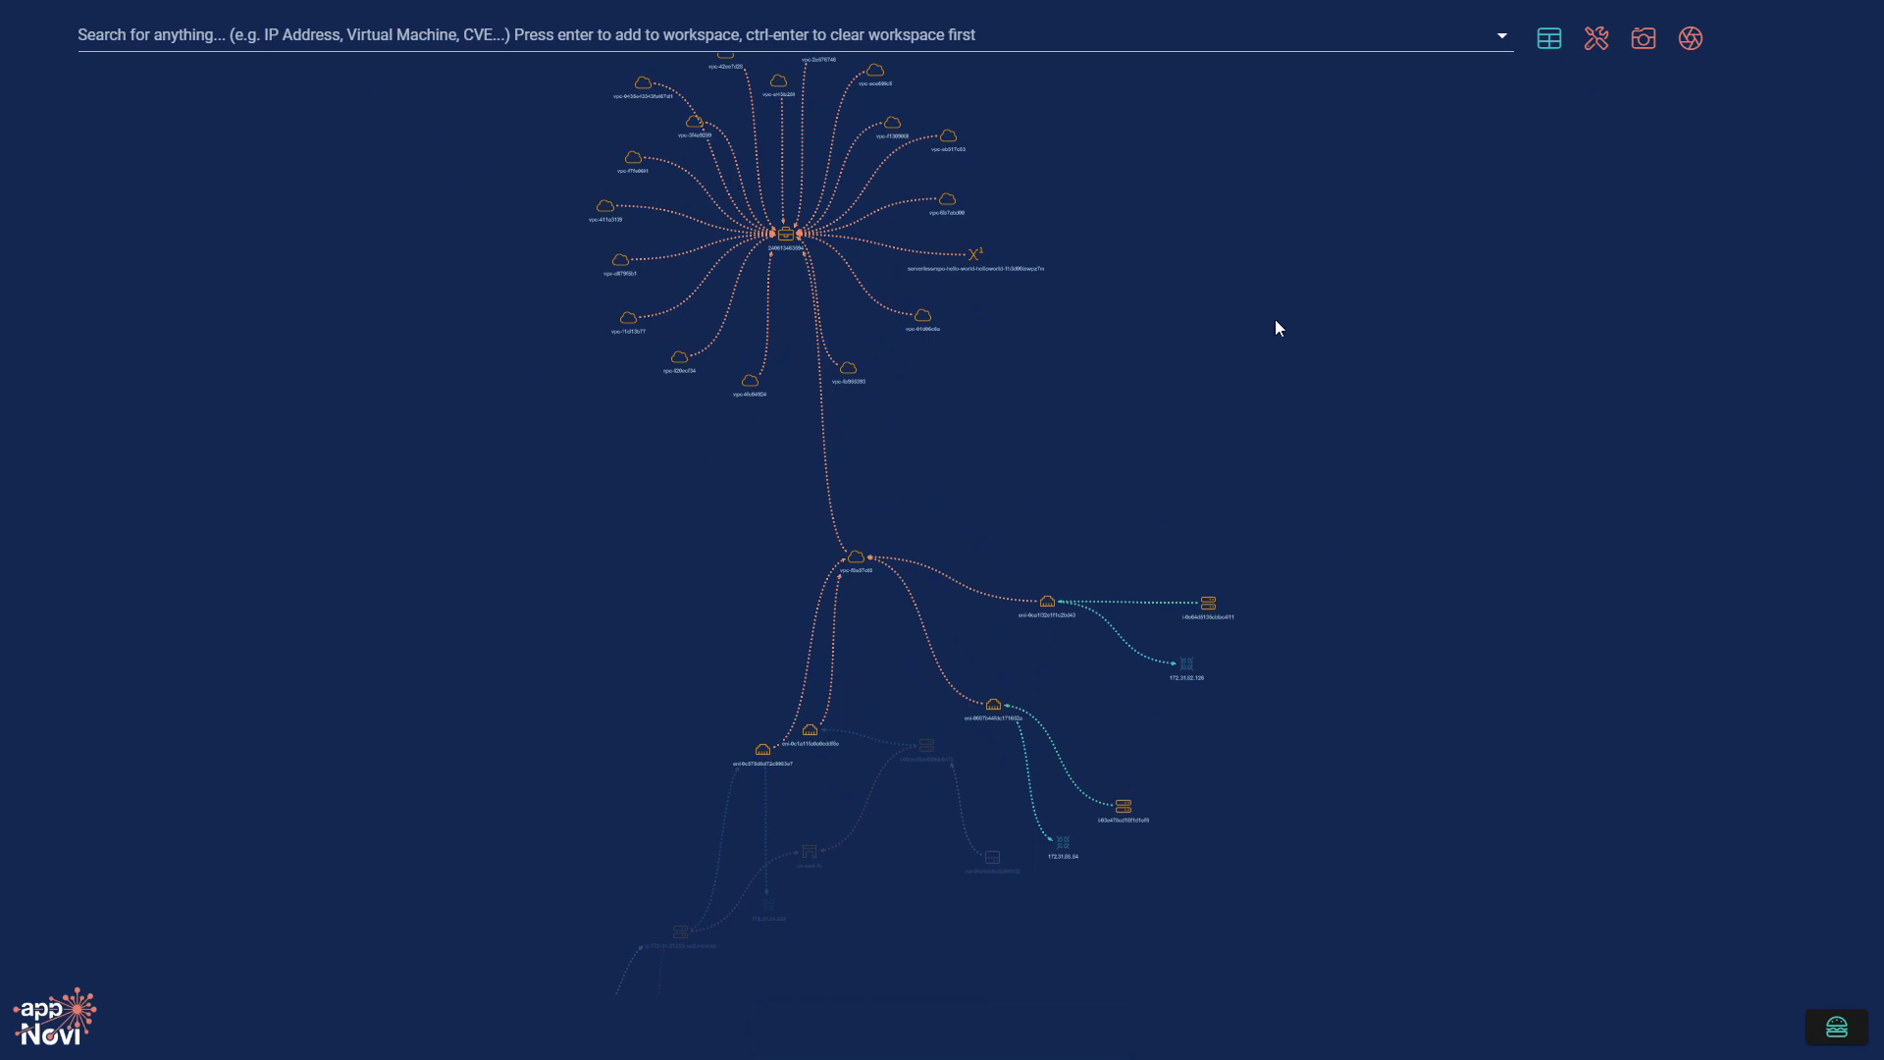
# Copy the URL of the appNovi User Guide Video #2 snapshot to the clipboard.
pyautogui.click(1640, 41)
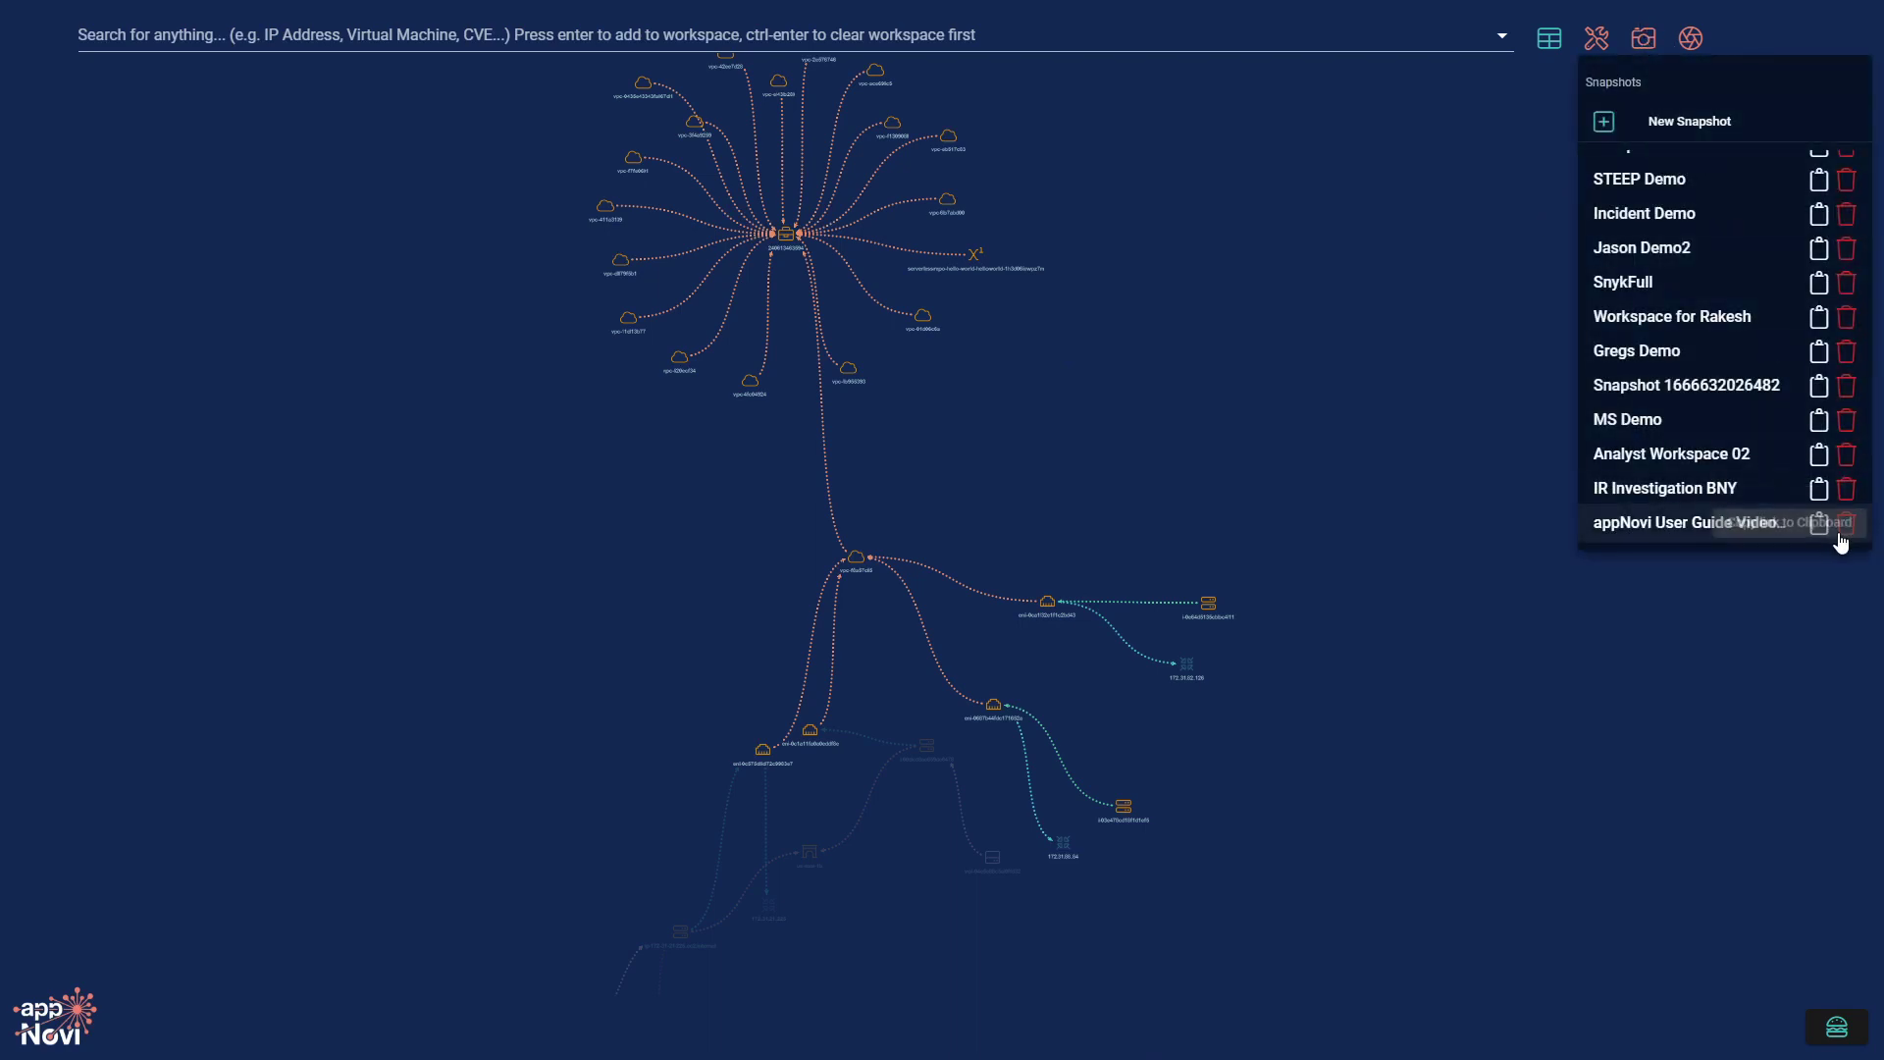
pyautogui.click(1822, 529)
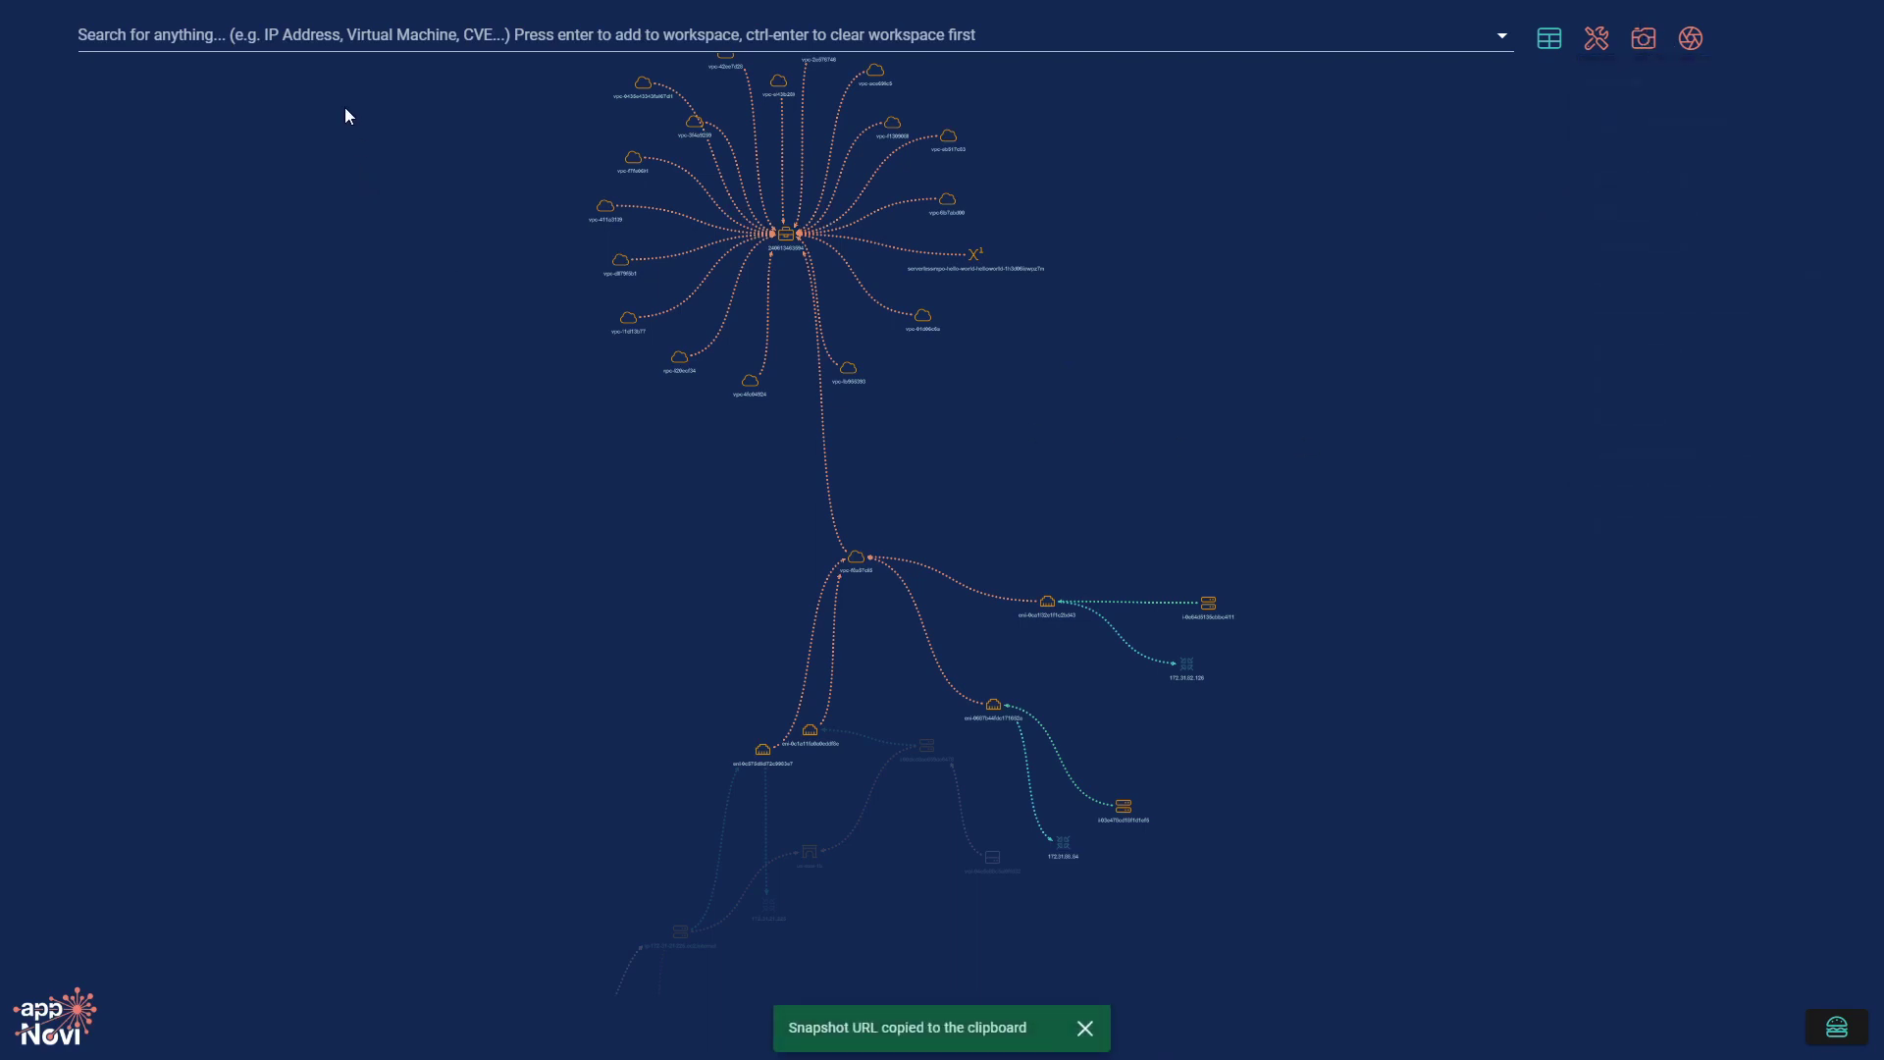
# Paste the copied snapshot URL into the workspace search to view it and empty the search again.
pyautogui.click(337, 44)
pyautogui.hotkey('ctrl', 'v')
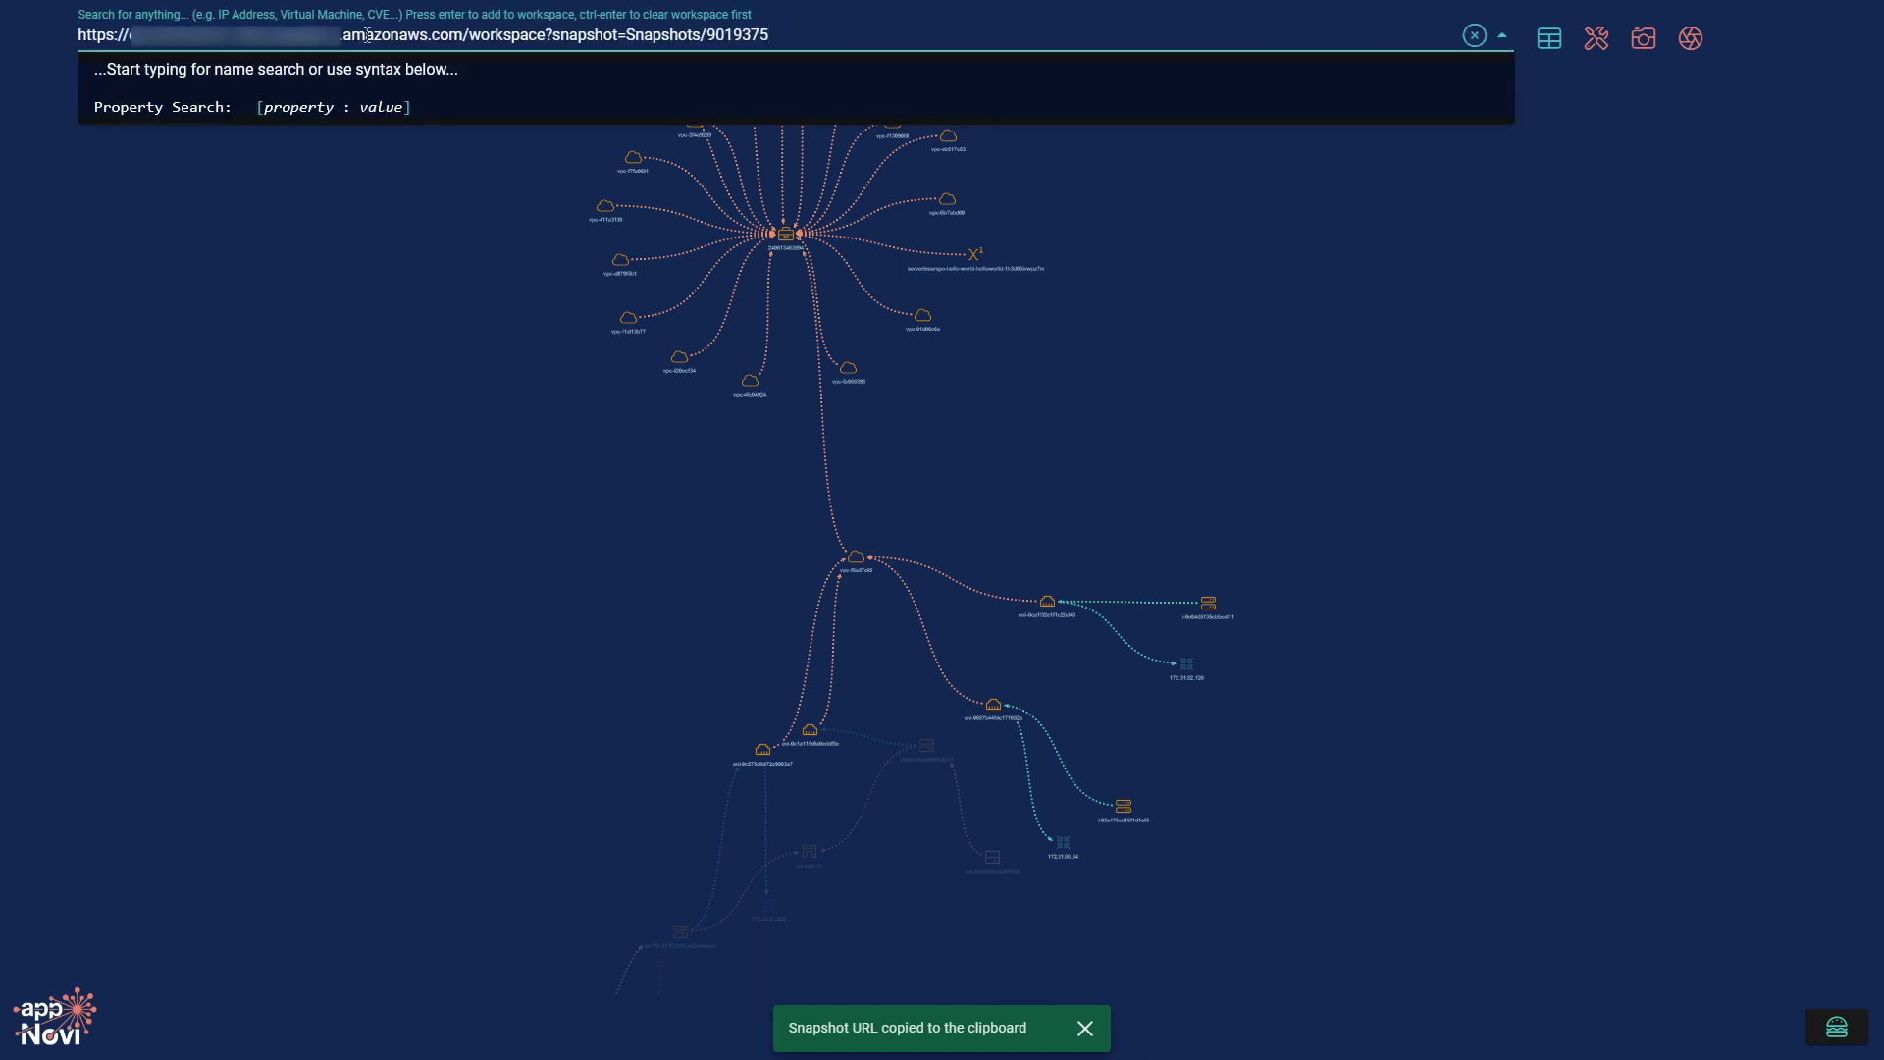
pyautogui.tripleClick(366, 36)
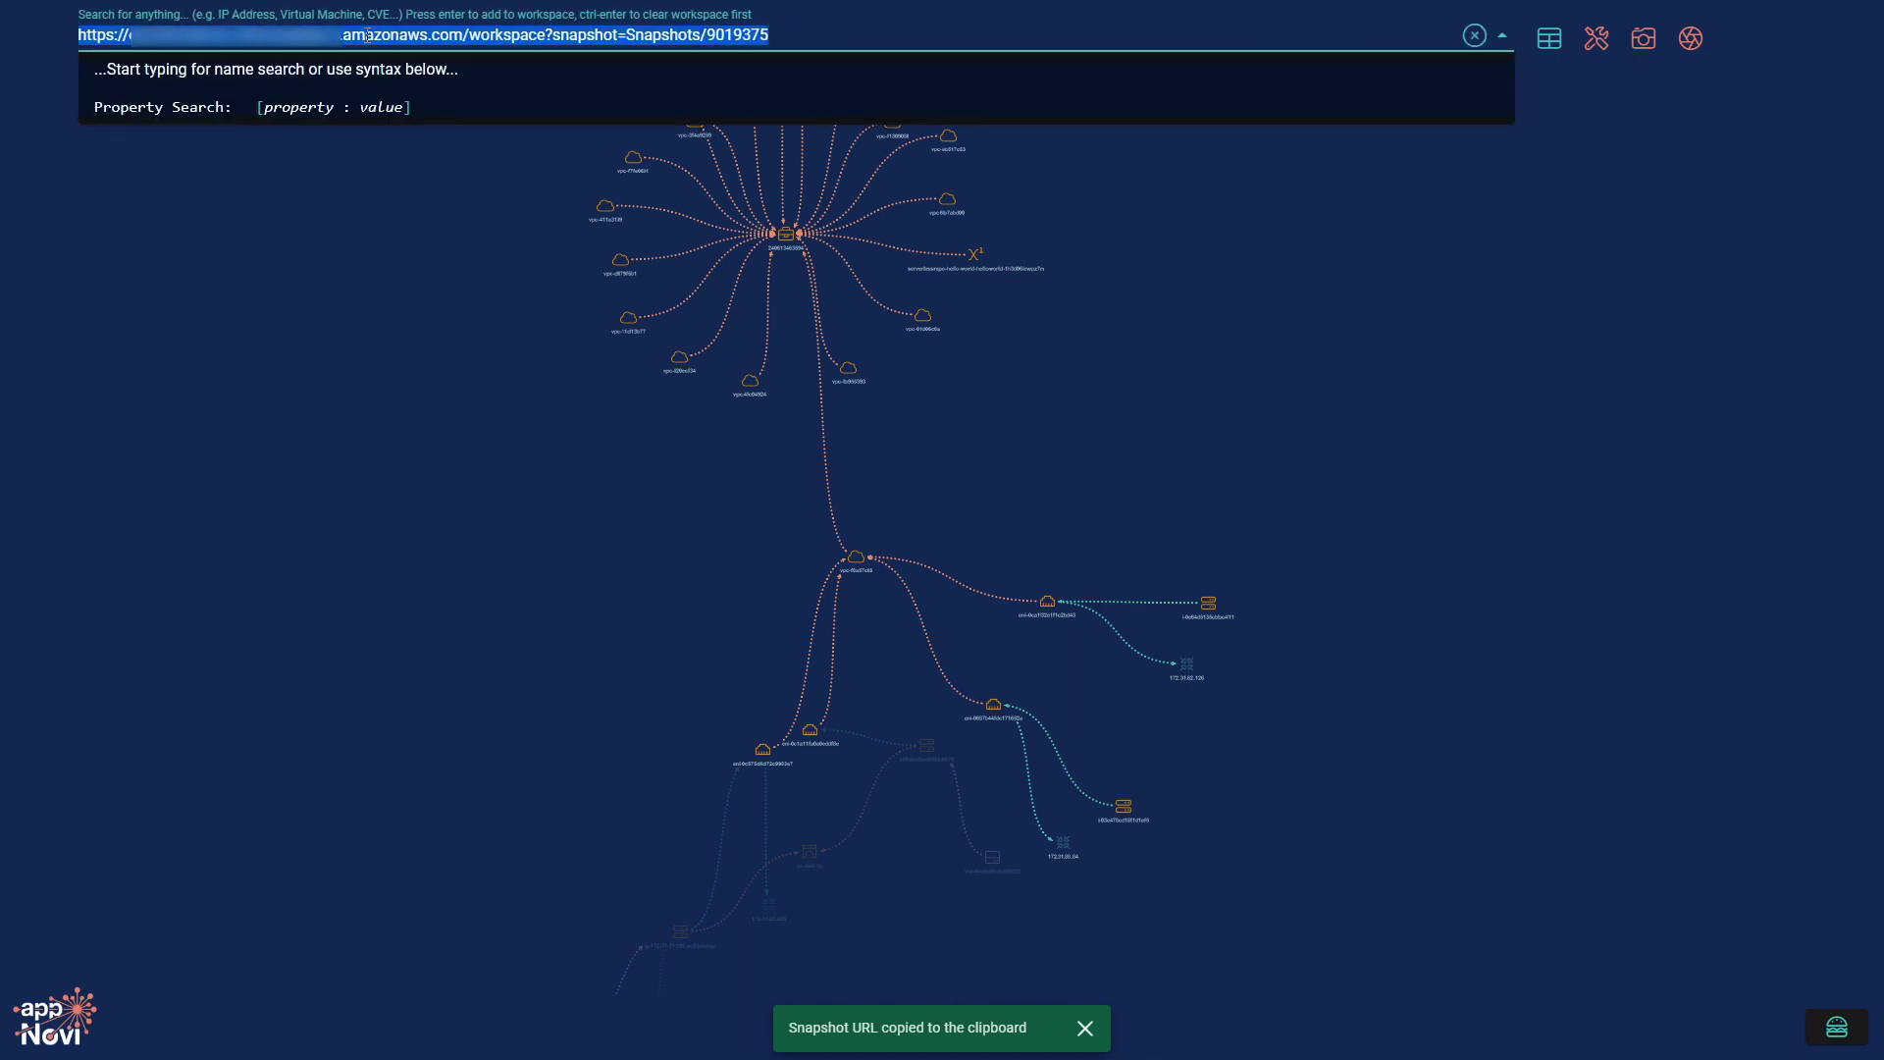
pyautogui.press('BackSpace')
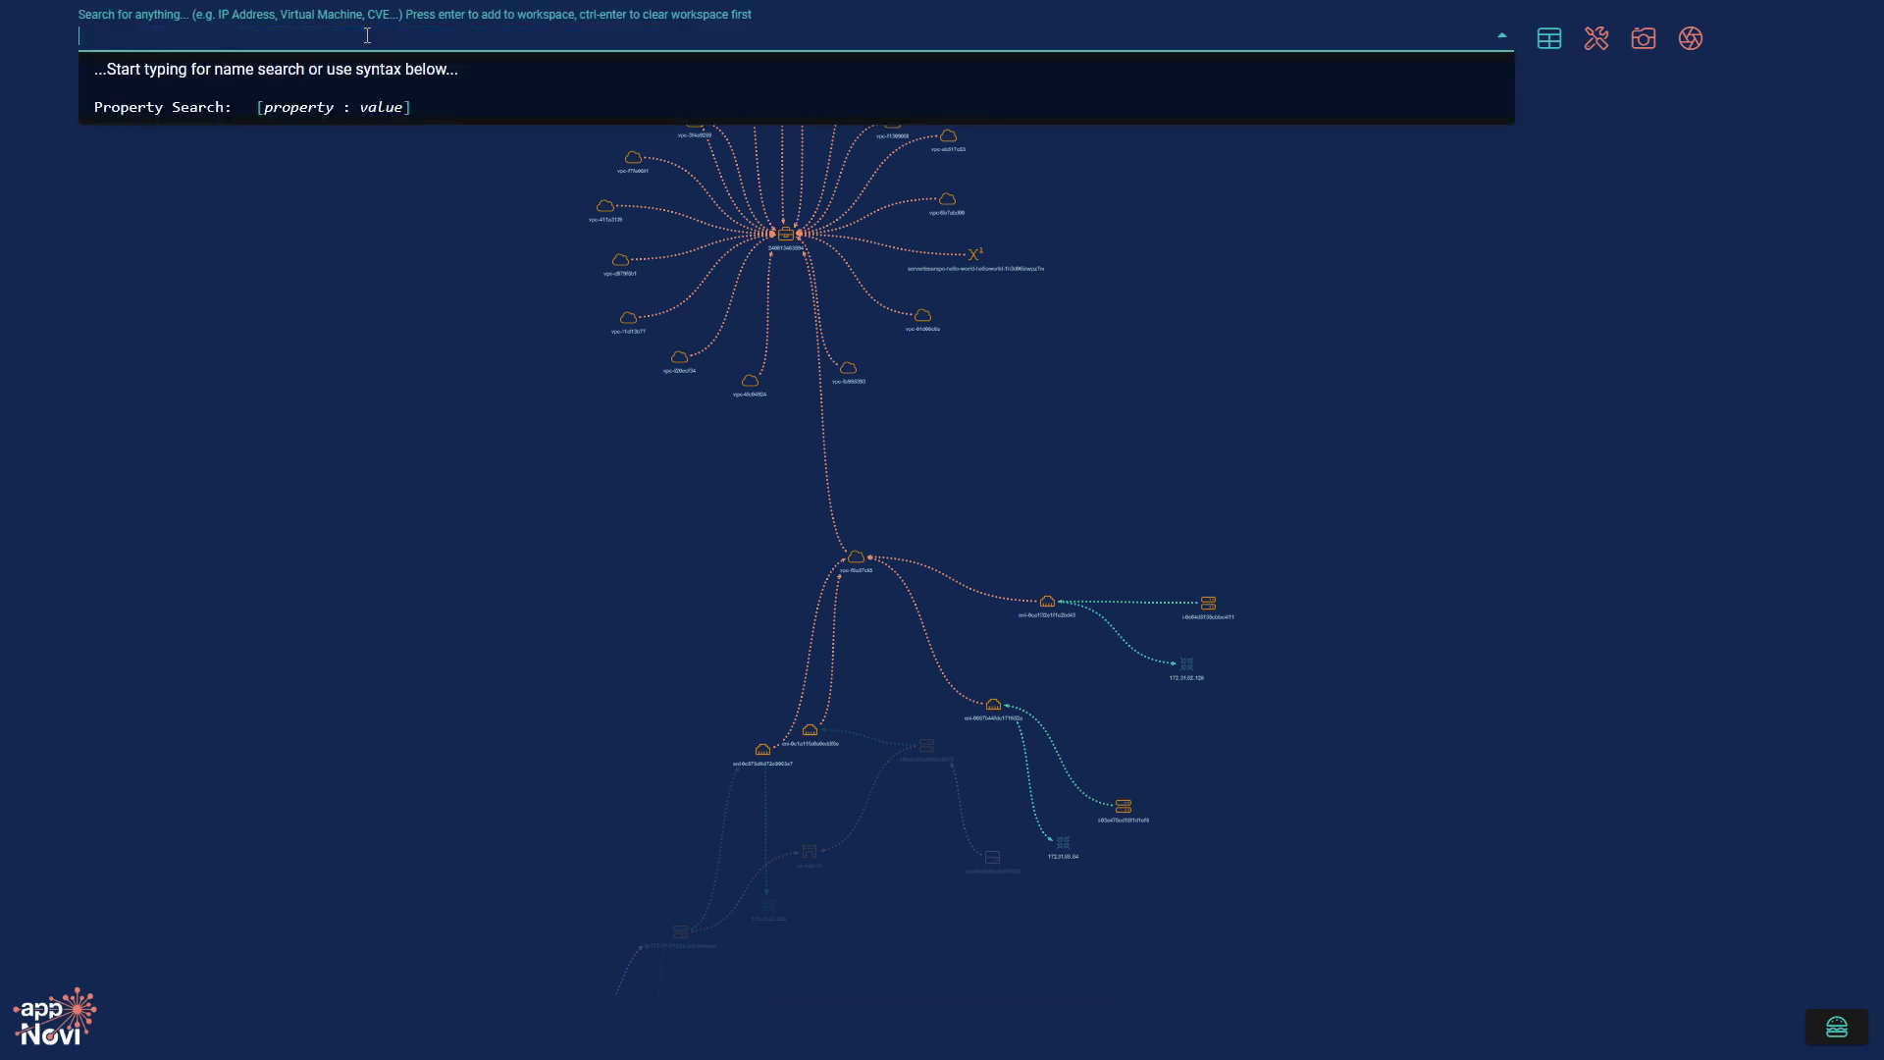
pyautogui.click(541, 442)
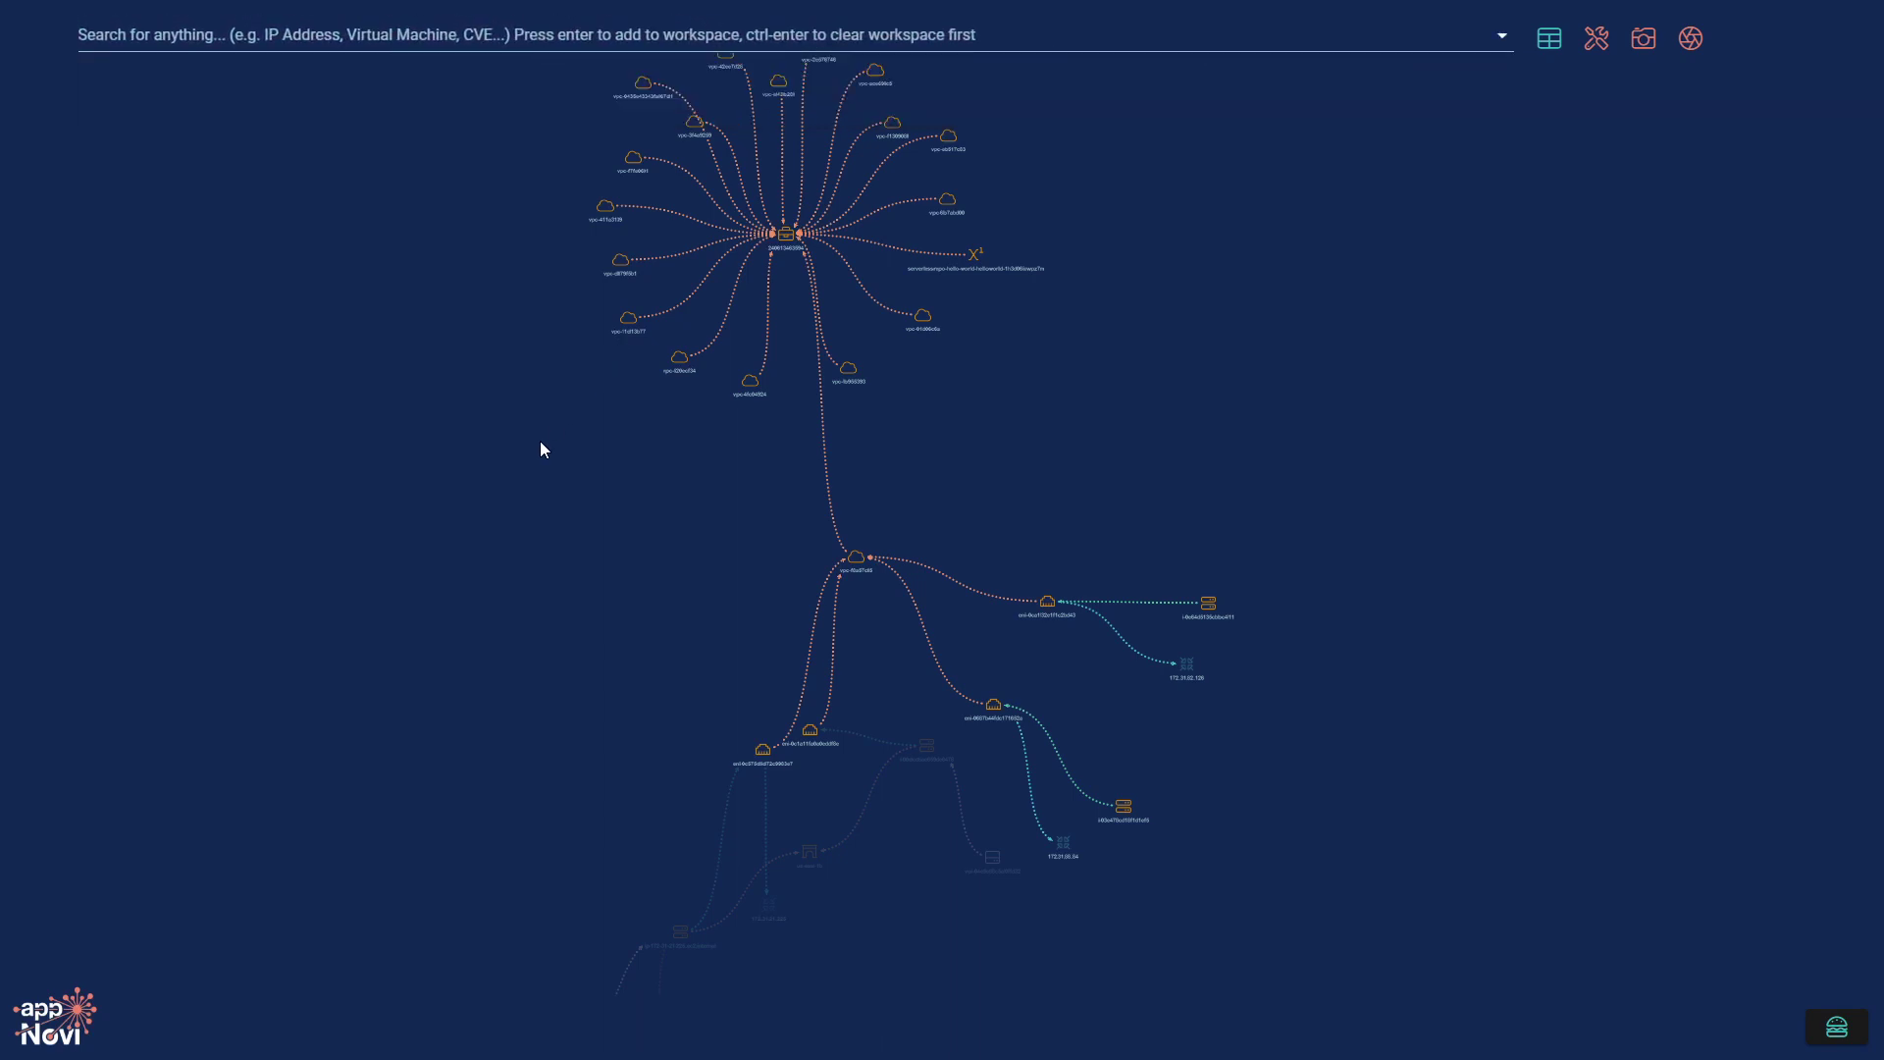
pyautogui.click(1692, 39)
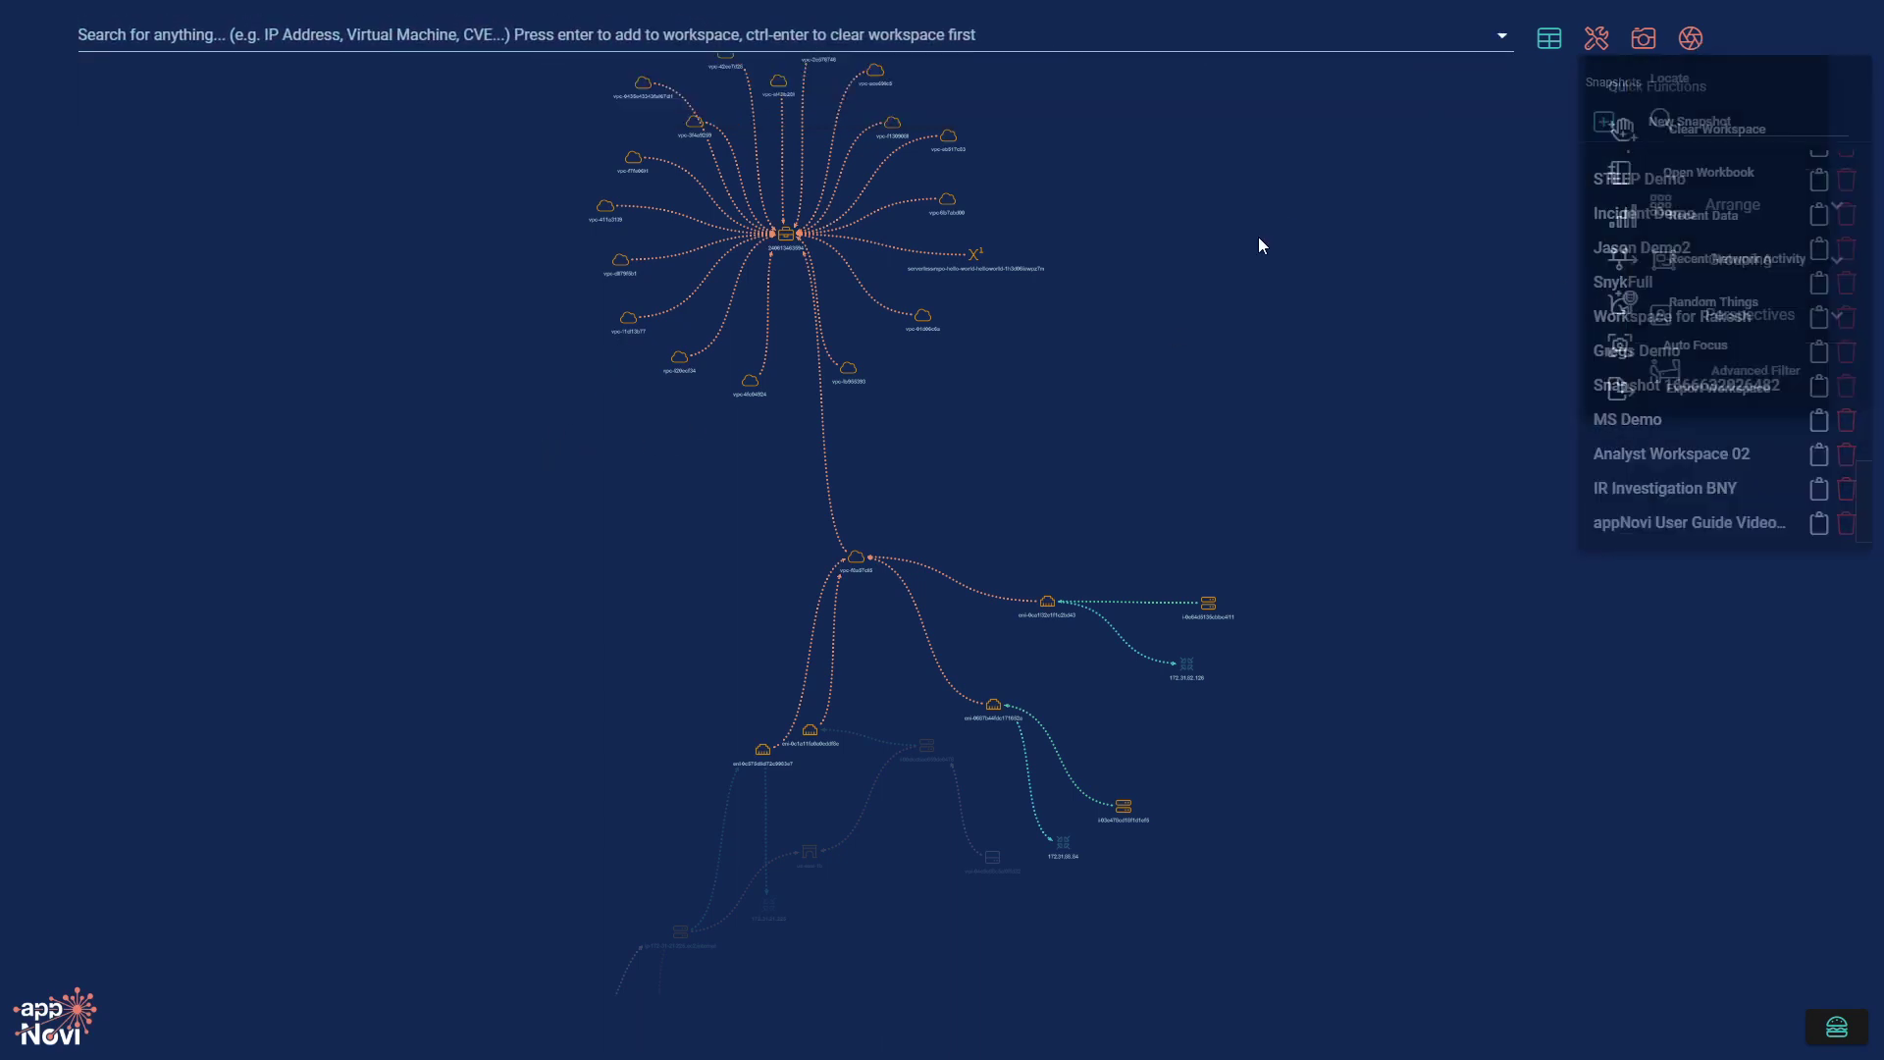